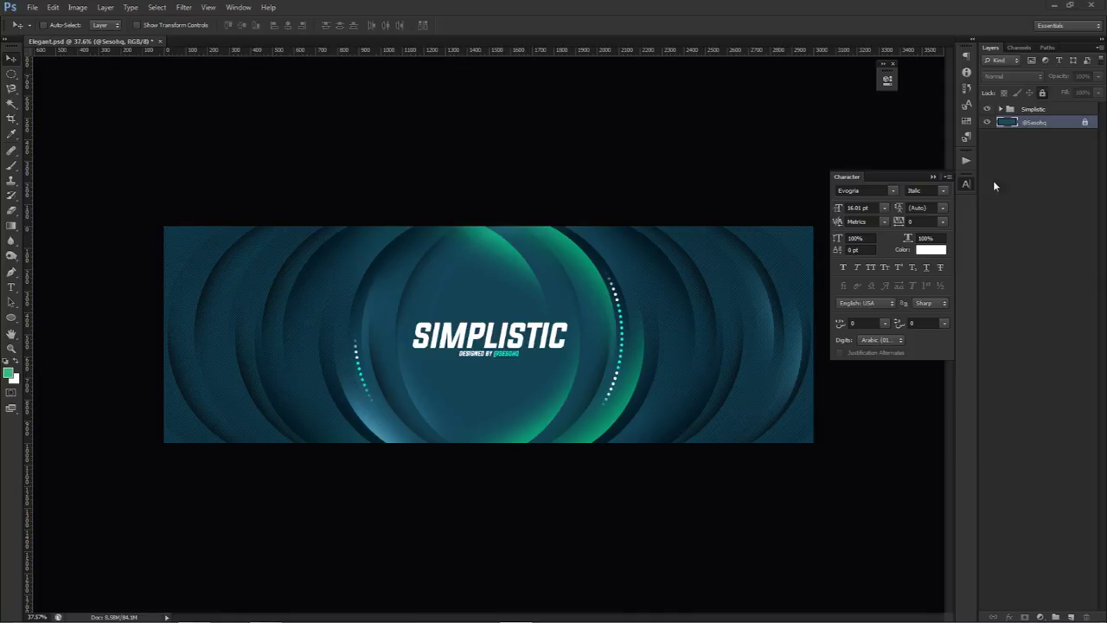
- Look through the layers inside the Simplistic group, deselect all layers, and hide the group
left_click(999, 109)
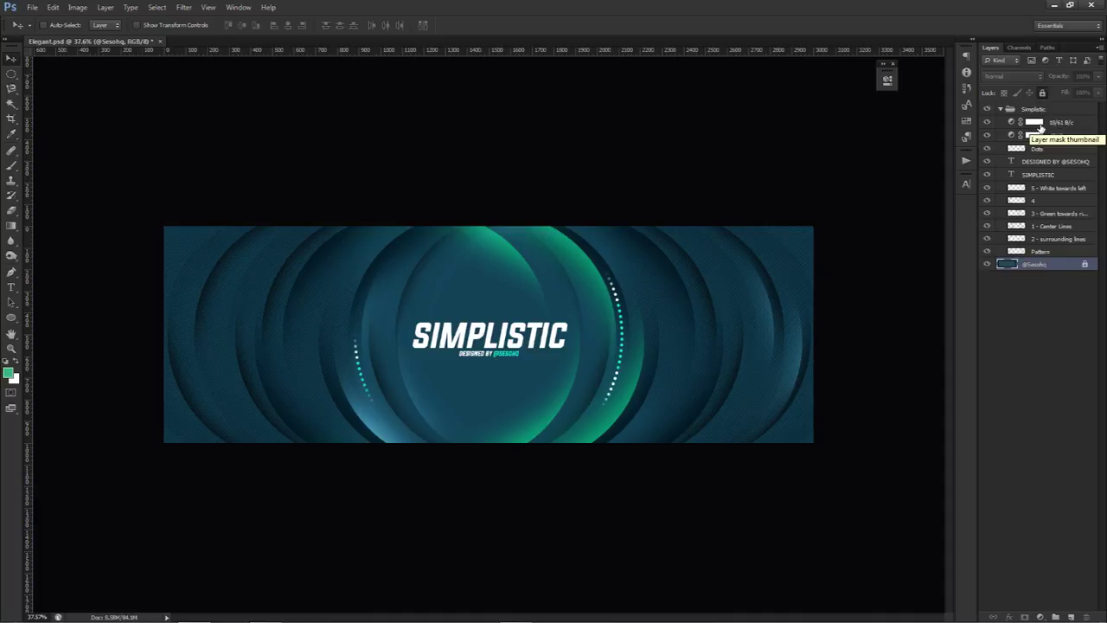
left_click(1040, 161)
left_click(1040, 177)
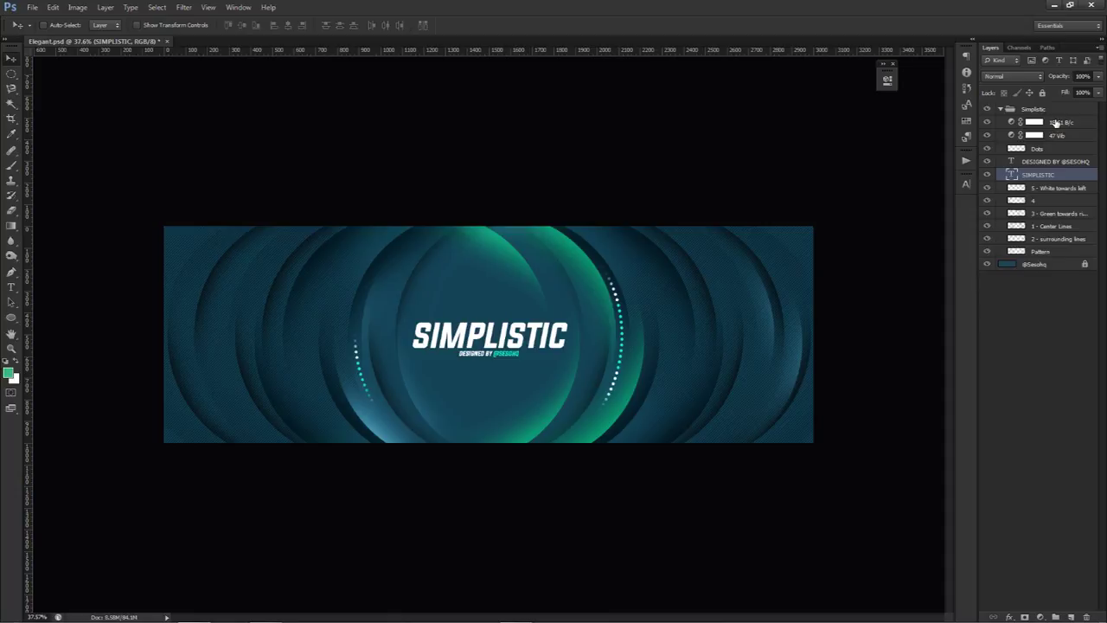
left_click(1008, 109)
left_click(1001, 109)
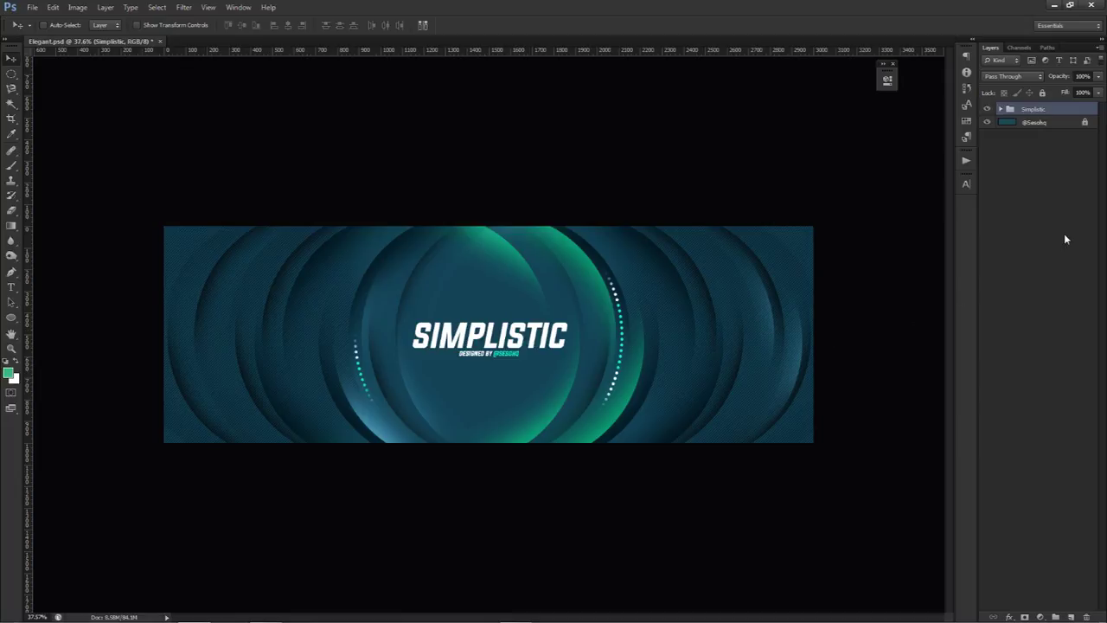
left_click(1048, 215)
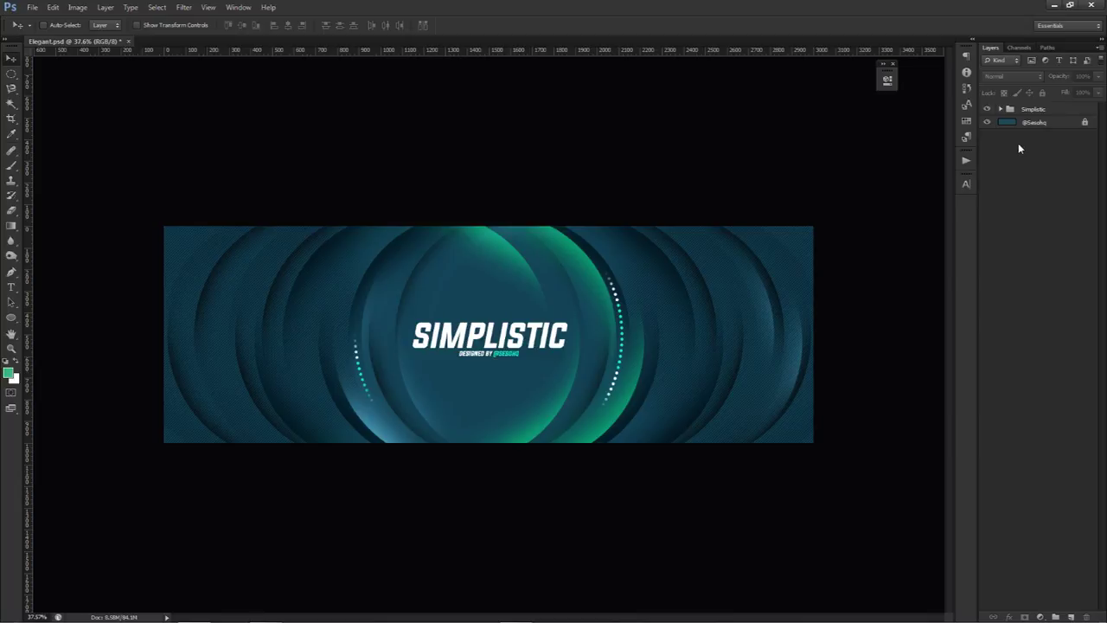
left_click(986, 109)
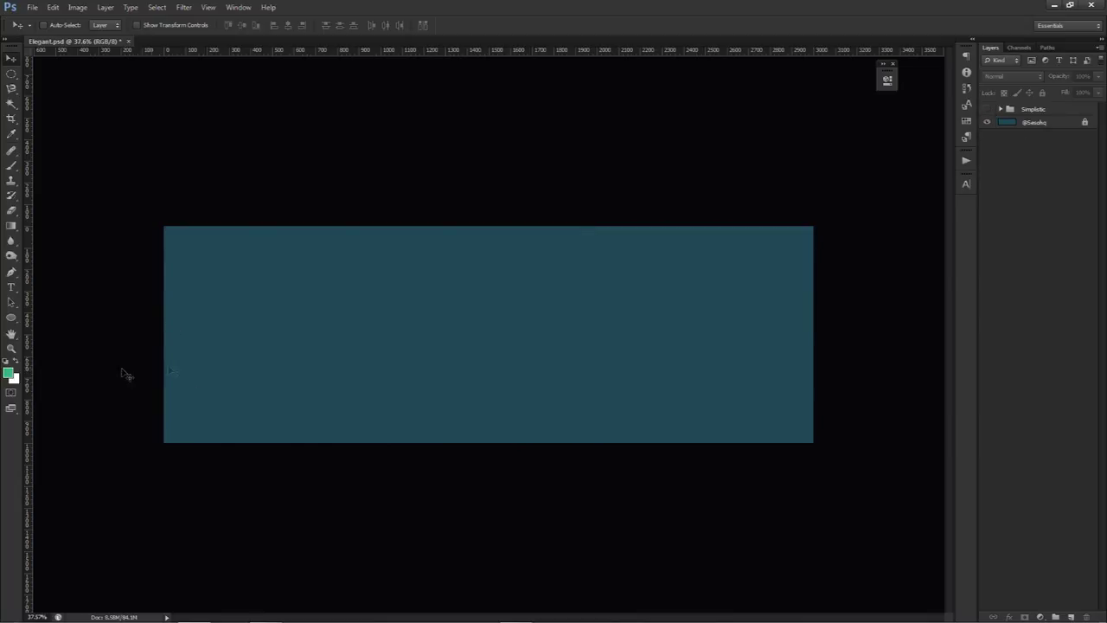
- Set the foreground colour to dark teal #081f27 and swap it with the white background colour
left_click(8, 372)
left_click_drag(795, 465, 815, 479)
left_click(970, 349)
left_click(17, 362)
- Sample the banner's teal base colour in the foreground Color Picker to read its hex value, and cancel the picker
left_click(8, 372)
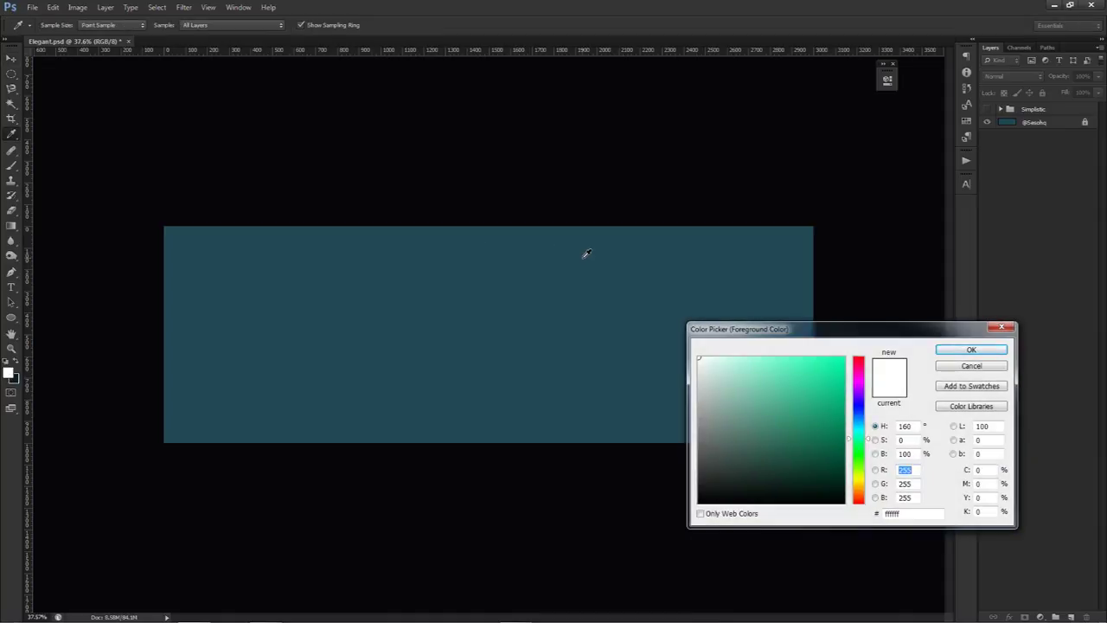
left_click(558, 261)
left_click_drag(759, 331, 448, 256)
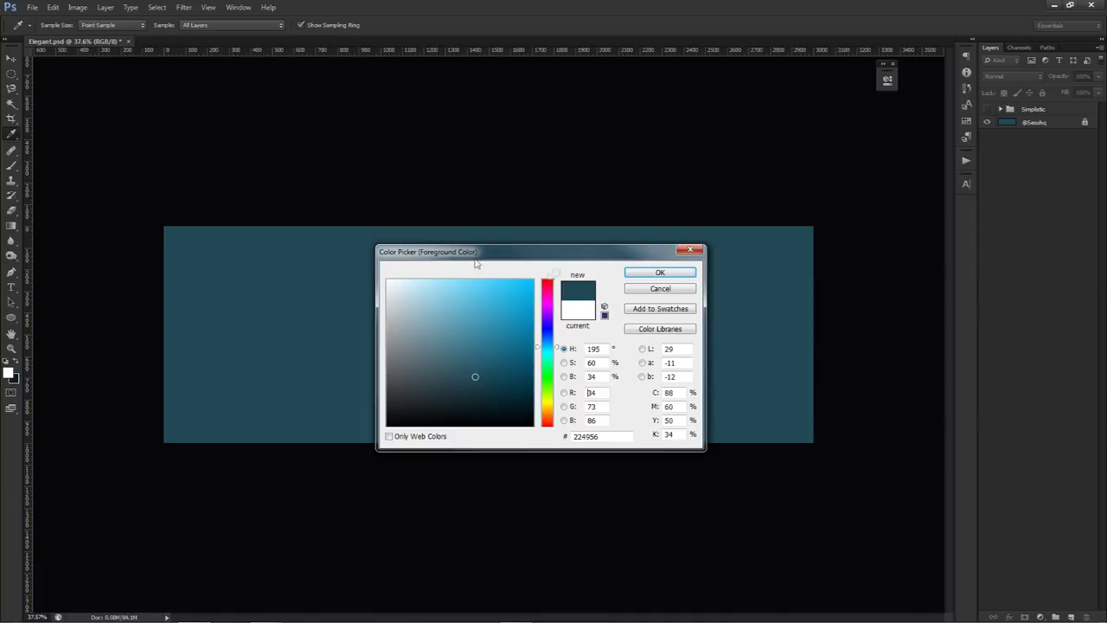
left_click(667, 289)
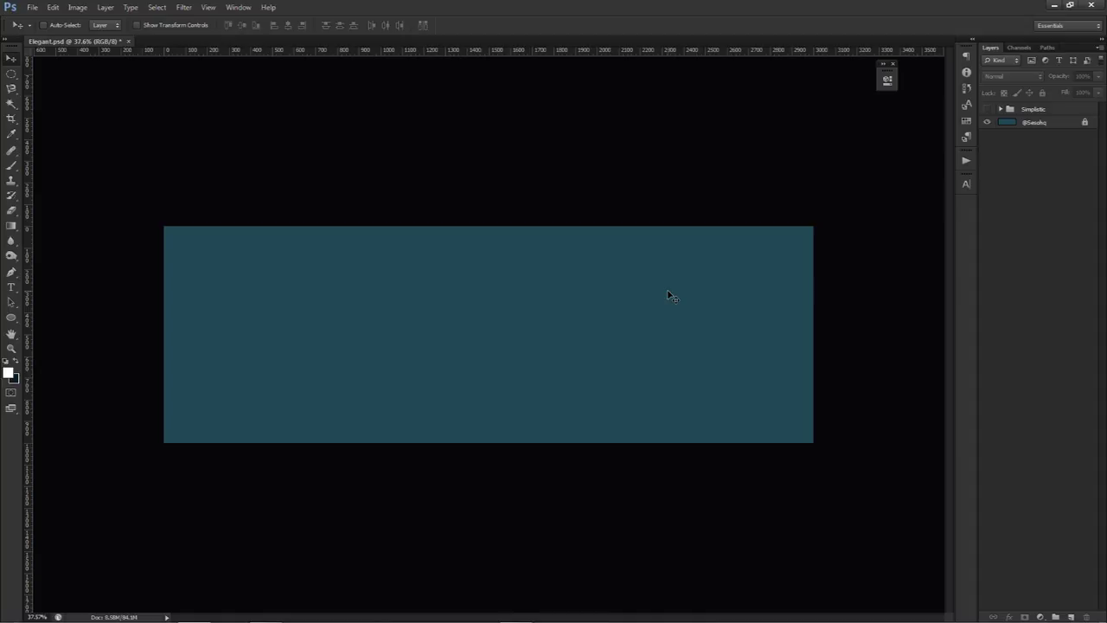
- Add a new layer above the locked background layer and make dark teal #081f27 the foreground colour
key("ctrl+shift+alt+n")
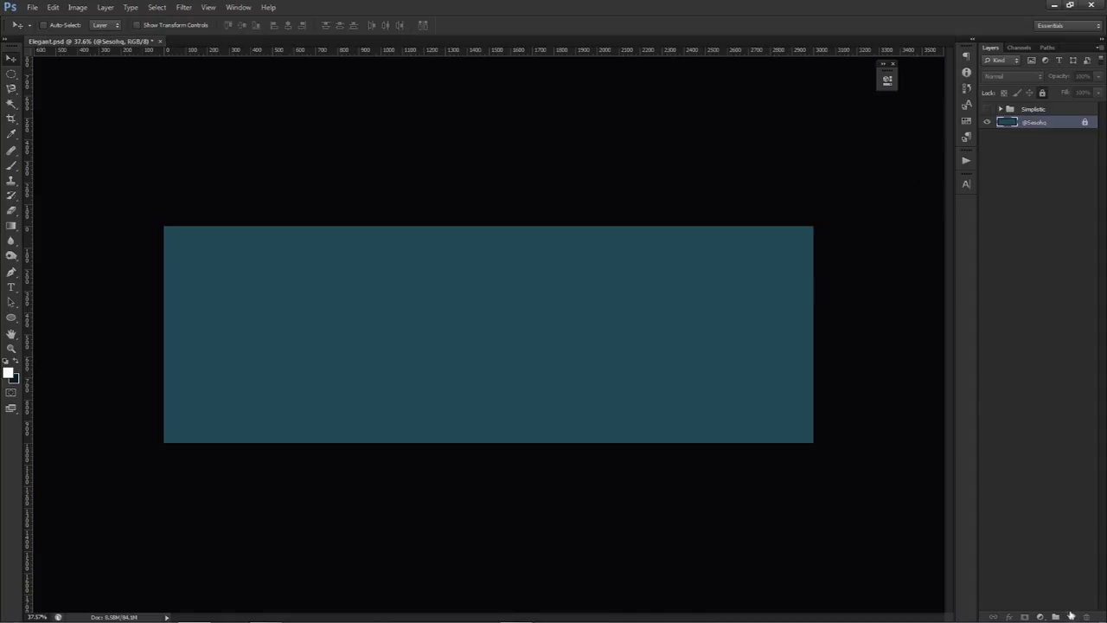
key("x")
left_click(9, 372)
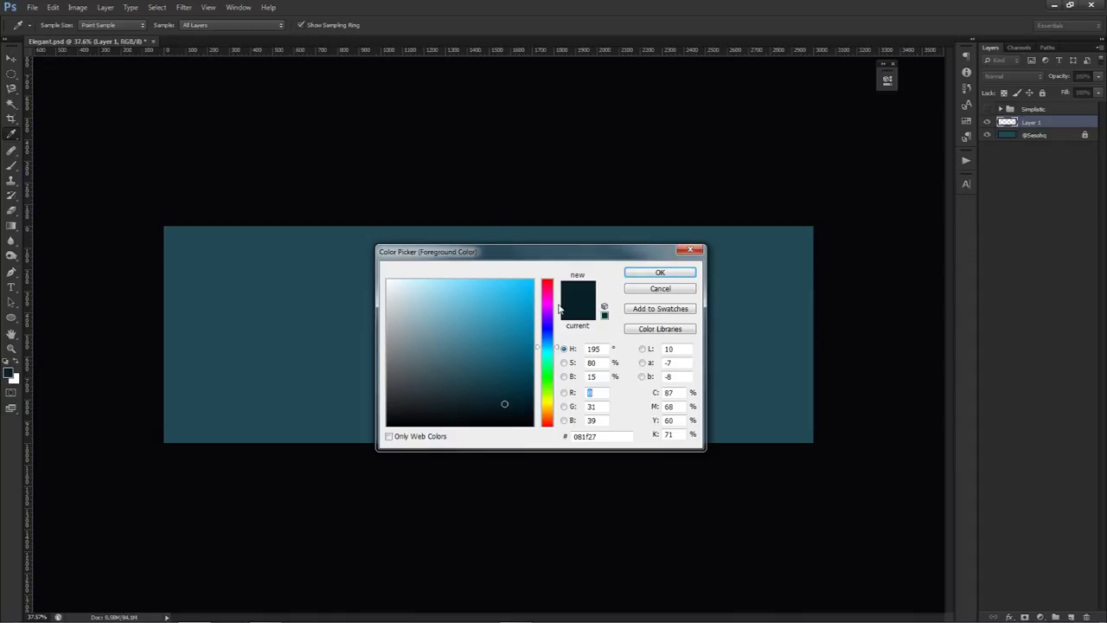
left_click_drag(510, 259, 622, 326)
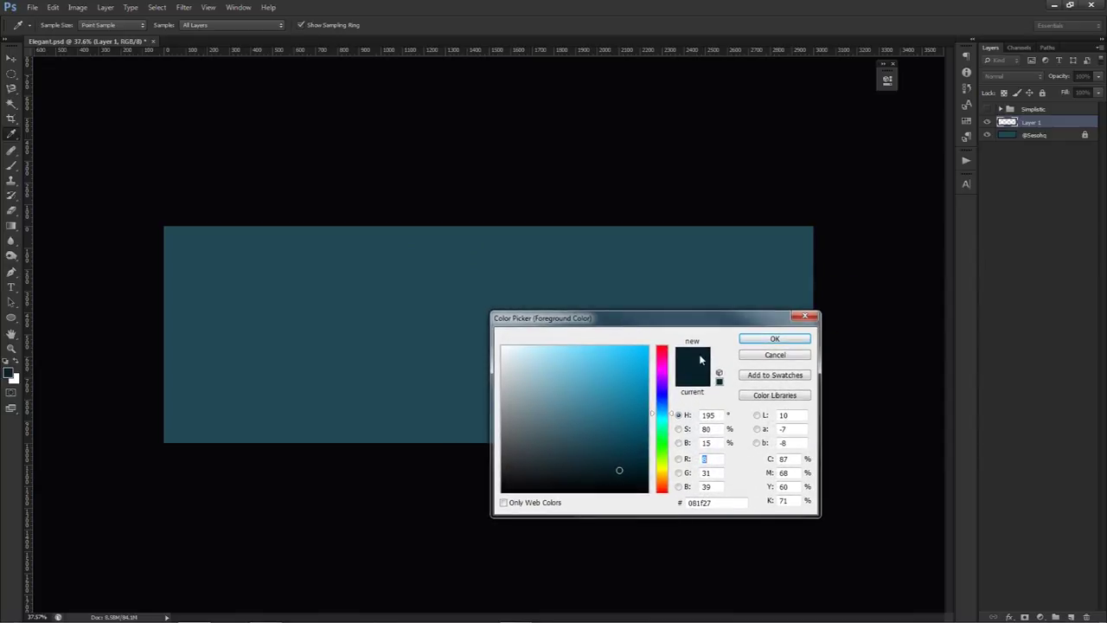
left_click_drag(718, 504, 658, 508)
left_click(773, 339)
- Show the guides and remove the two outer vertical ones, keeping only the guides crossing at the canvas centre
key("v")
key("ctrl+semicolon")
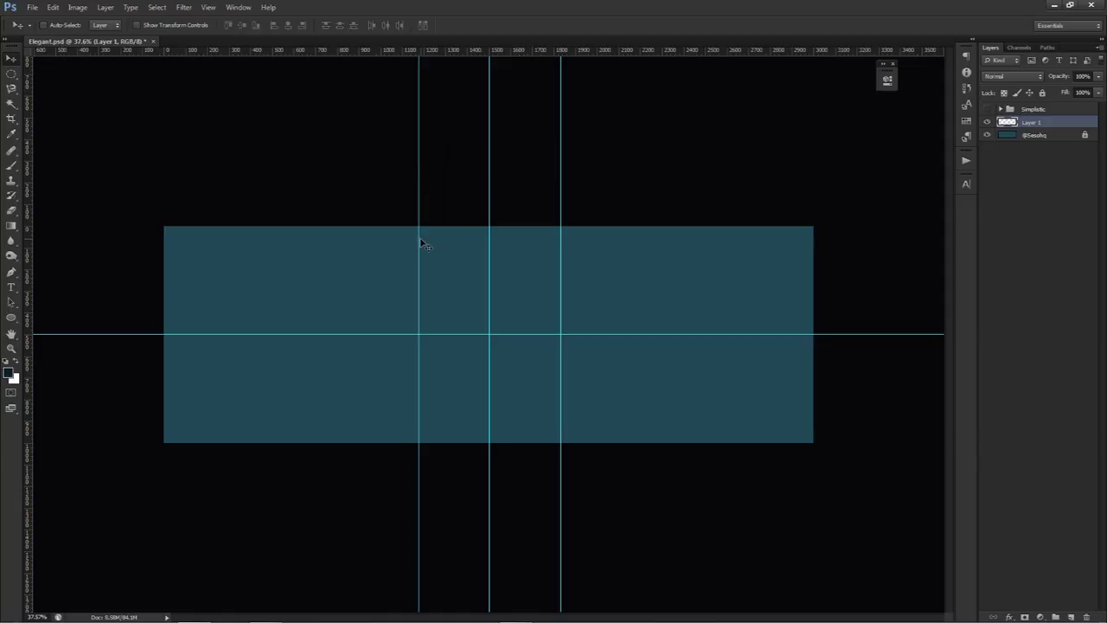
left_click_drag(418, 237, 418, 49)
left_click_drag(561, 259, 17, 249)
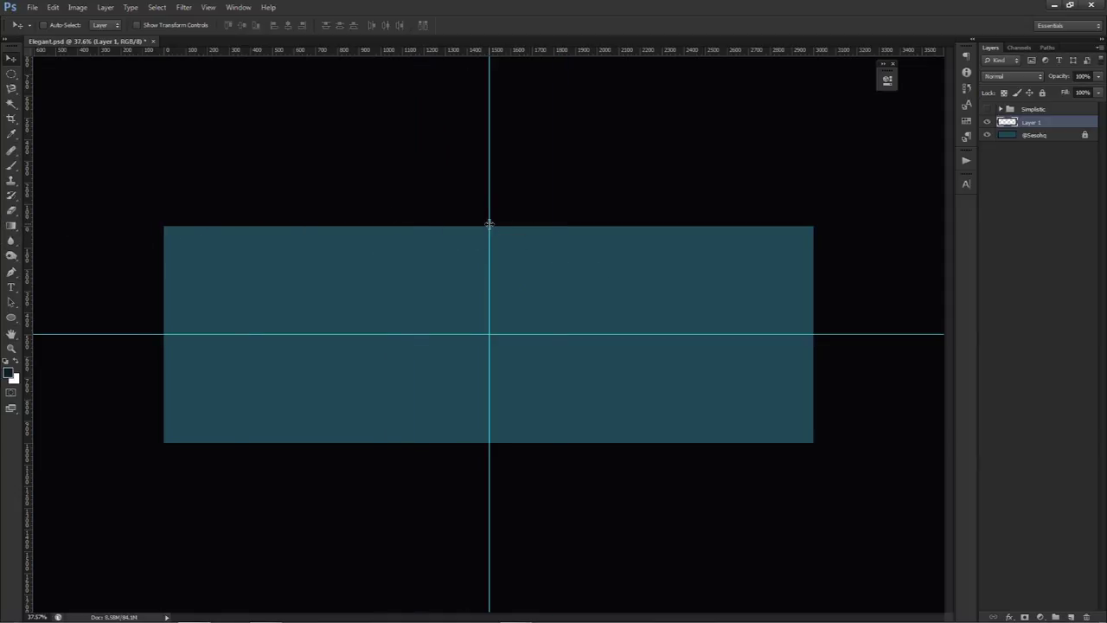
- Toggle the rulers and guides, pull out a trial vertical guide near the canvas centre, and remove it
key("ctrl+r")
key("ctrl+r")
key("ctrl+r")
key("ctrl+r")
key("ctrl+semicolon")
key("ctrl+semicolon")
left_click_drag(31, 162, 478, 211)
left_click_drag(477, 212, 489, 217)
mouse_move(500, 60)
left_mouse_down()
mouse_move(500, 329)
mouse_move(501, 39)
left_mouse_up()
- Draw a circular selection with the Elliptical Marquee centred on the guide intersection, about 1030 px across and slightly taller than the canvas
left_click(11, 74)
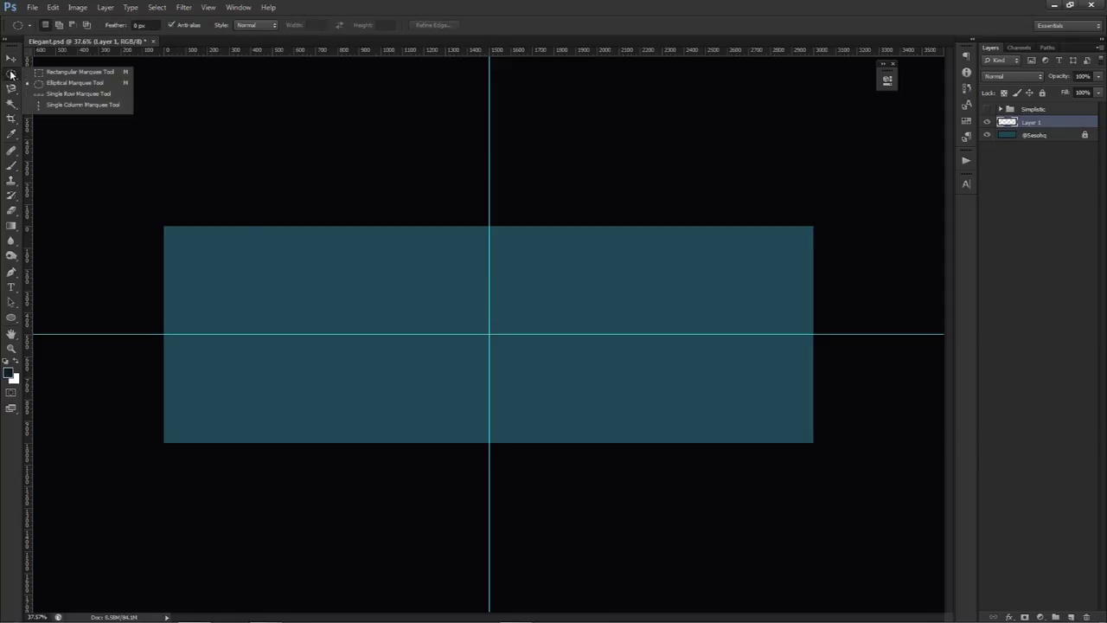
left_click(55, 84)
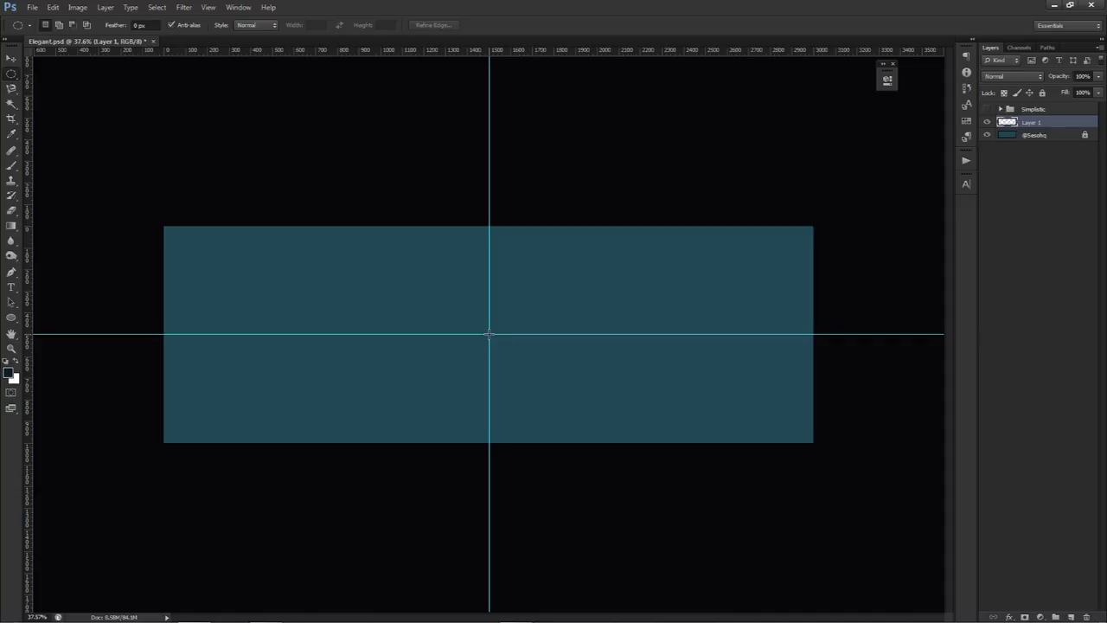
left_click_drag(488, 334, 724, 446)
- Set the Brush to a soft-edged round tip of 580 px
key("b")
right_click(331, 300, "alt")
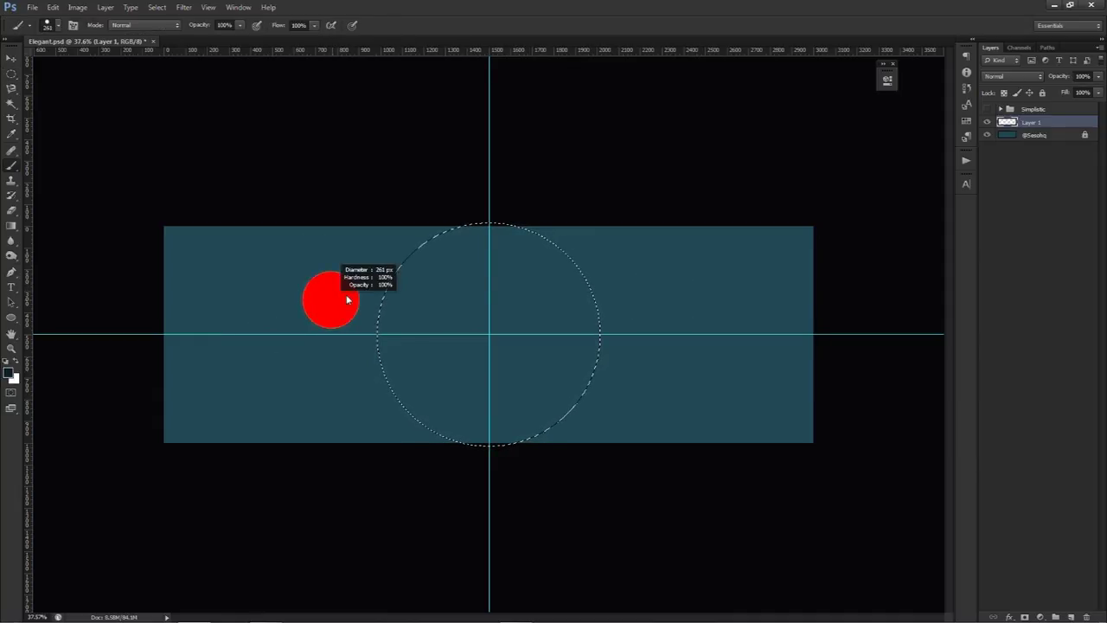
right_click(354, 334, "alt")
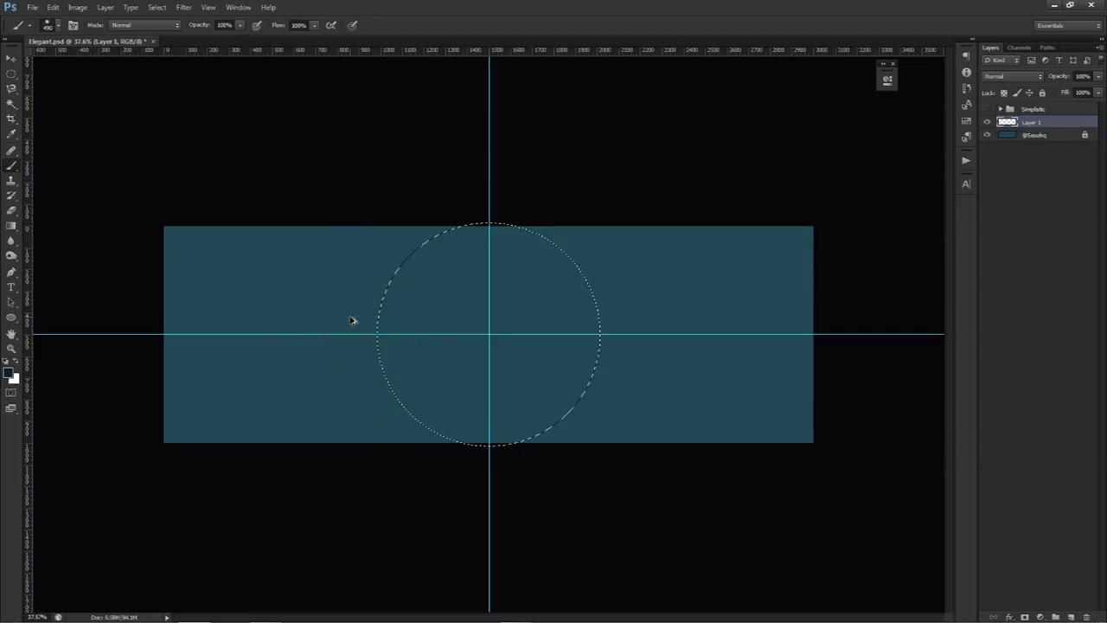
right_click(347, 317, "alt")
right_click(451, 301)
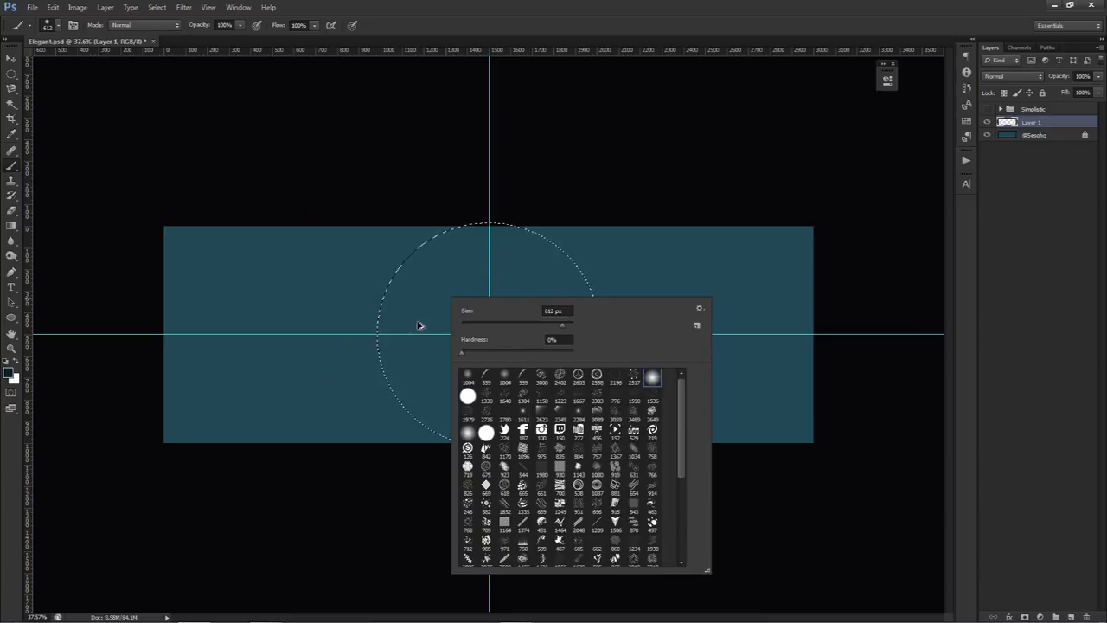
right_click(415, 324, "alt")
mouse_move(452, 313)
left_mouse_down()
mouse_move(404, 304)
mouse_move(418, 302)
mouse_move(418, 354)
mouse_move(429, 355)
left_mouse_up()
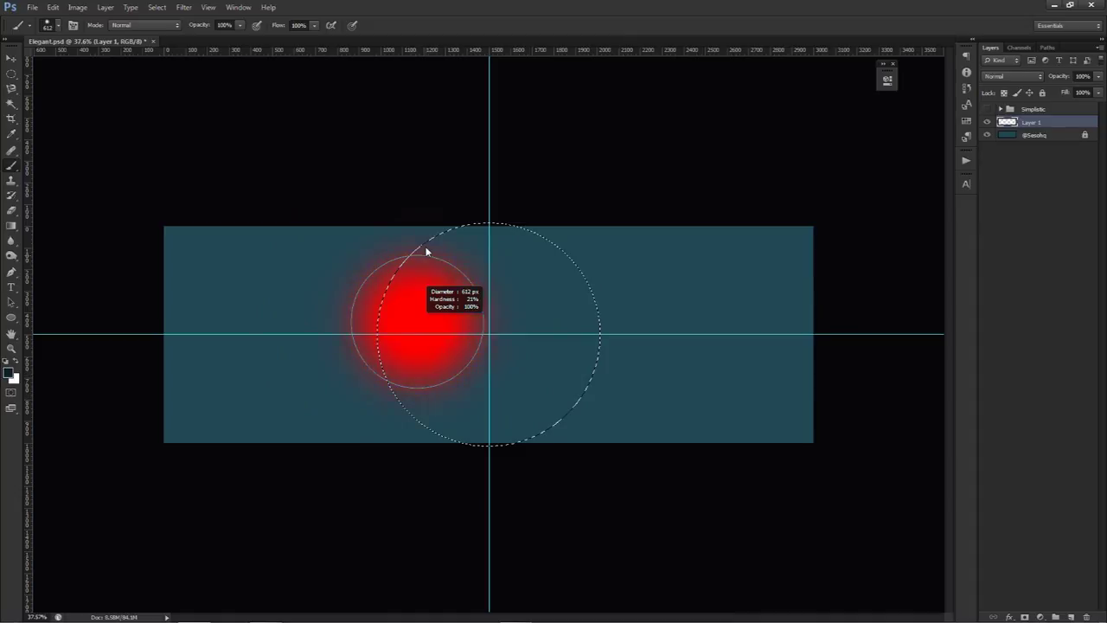
mouse_move(425, 250)
left_mouse_down()
mouse_move(433, 175)
mouse_move(432, 190)
left_mouse_up()
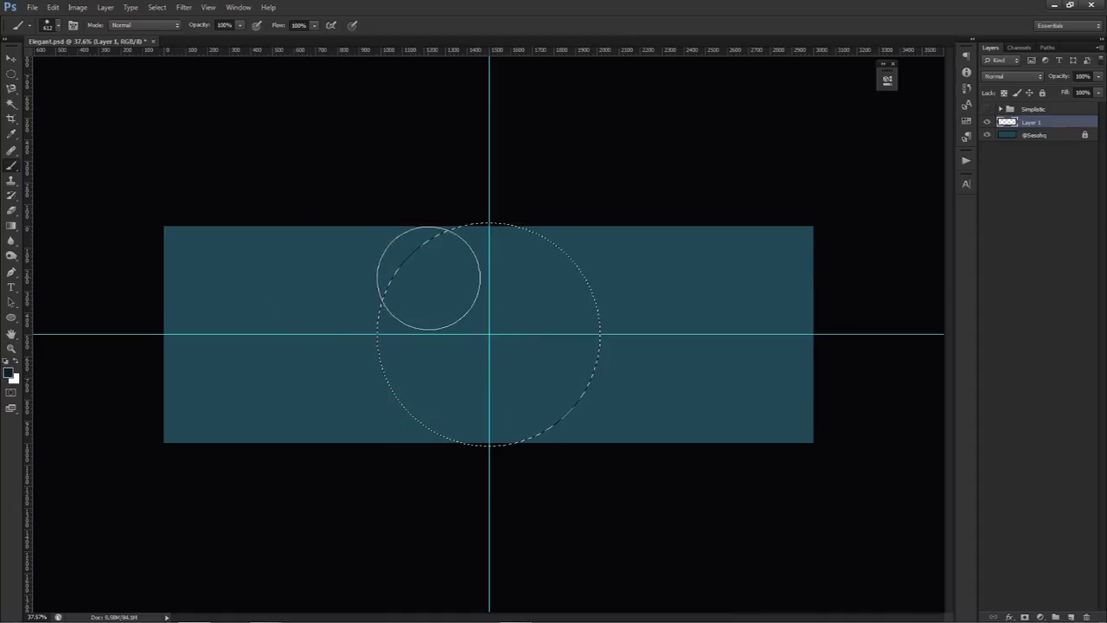
mouse_move(427, 295)
left_mouse_down()
mouse_move(450, 290)
mouse_move(433, 285)
left_mouse_up()
- Paint soft dark shading along the inner upper-left edge of the circular selection, undoing unwanted strokes, and deselect
left_click_drag(371, 217, 416, 182)
mouse_move(459, 148)
left_mouse_down()
mouse_move(323, 262)
mouse_move(486, 156)
mouse_move(395, 179)
mouse_move(316, 380)
mouse_move(334, 247)
mouse_move(325, 400)
mouse_move(343, 225)
mouse_move(361, 297)
mouse_move(403, 198)
mouse_move(443, 244)
mouse_move(432, 383)
mouse_move(490, 380)
left_mouse_up()
key("ctrl+alt+z")
key("ctrl+alt+z")
key("ctrl+alt+z")
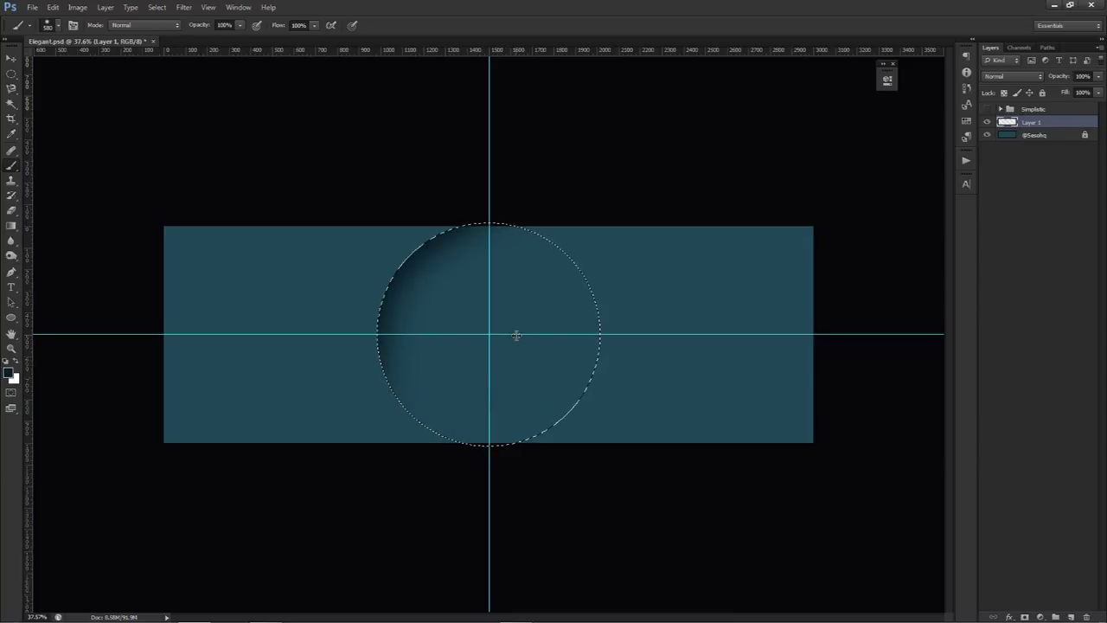
key("ctrl+alt+z")
key("ctrl+alt+z")
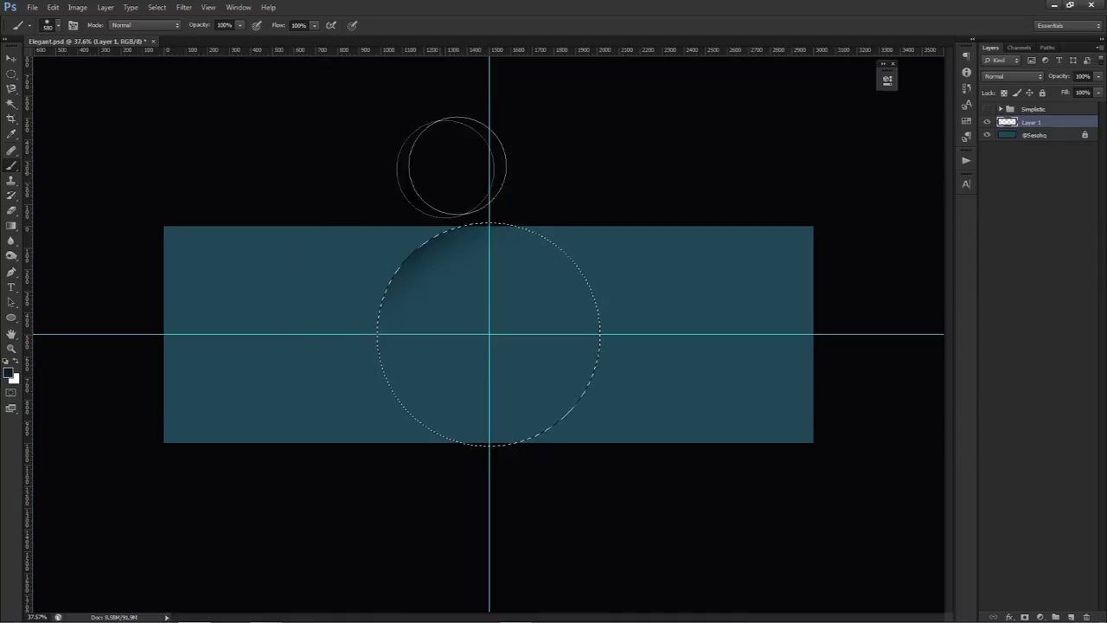
mouse_move(308, 338)
left_mouse_down()
mouse_move(350, 253)
mouse_move(333, 267)
mouse_move(408, 198)
mouse_move(338, 291)
mouse_move(353, 413)
mouse_move(408, 432)
left_mouse_up()
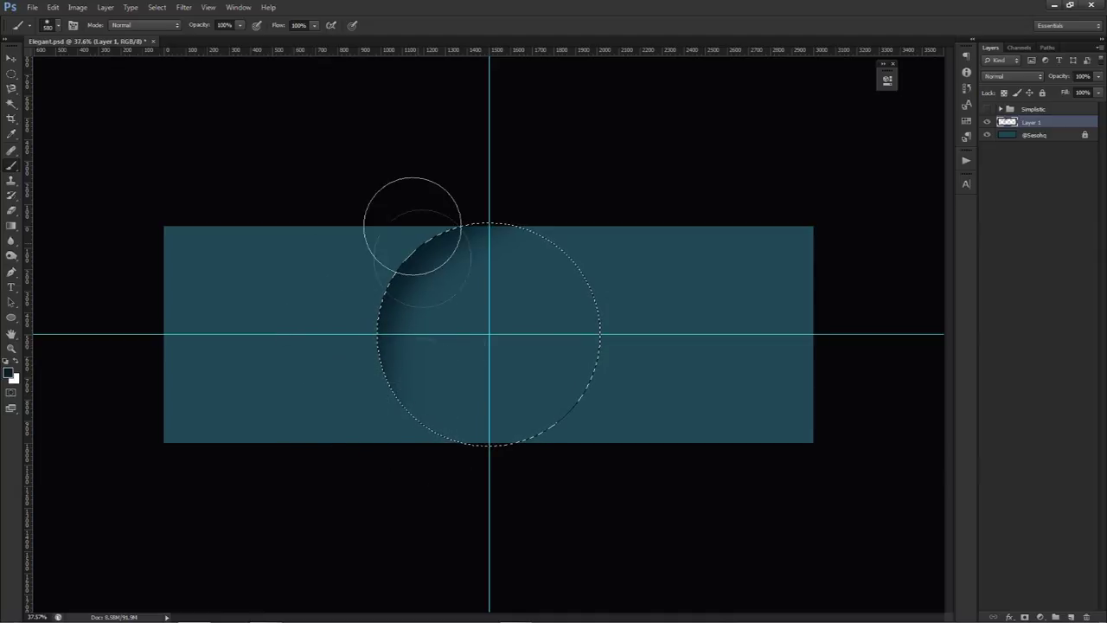
key("ctrl+d")
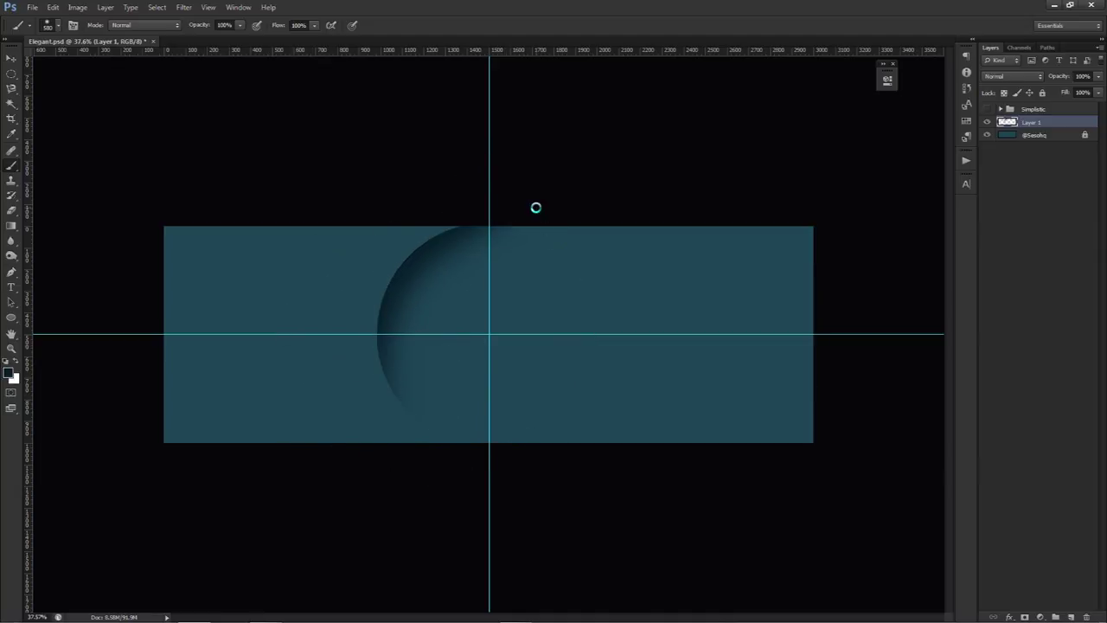
key("Return")
- Fade out the lower end of the dark arc with a large soft Eraser and hide the guides
mouse_move(490, 396)
left_mouse_down()
mouse_move(507, 393)
mouse_move(496, 485)
left_mouse_up()
left_click(456, 482)
key("ctrl+z")
key("e")
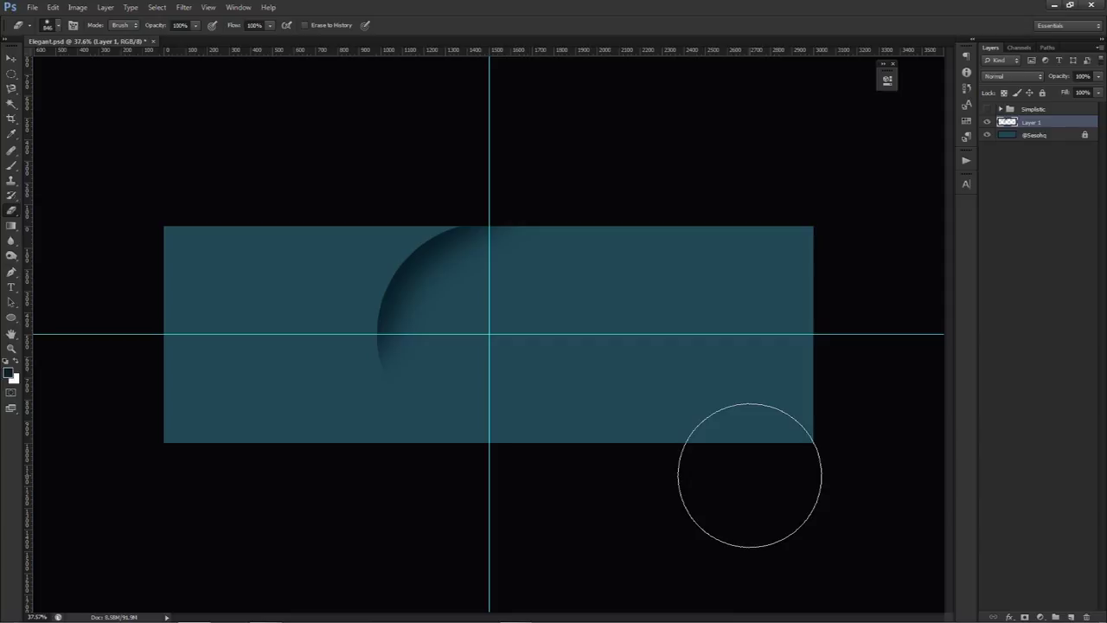
key("ctrl+h")
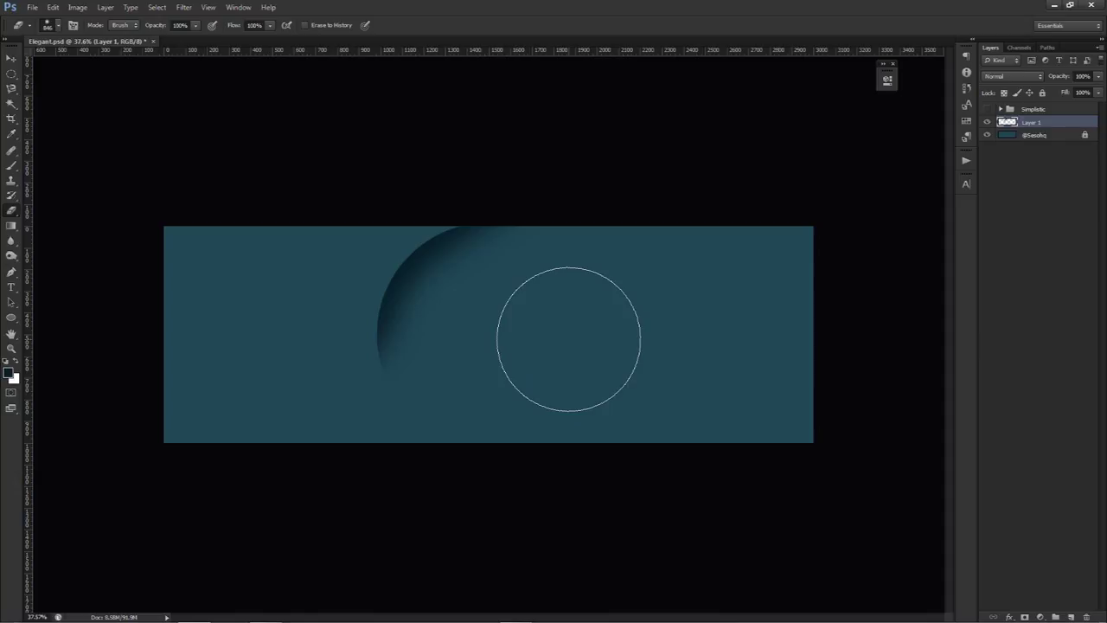
- Duplicate the shaded arc layer and place the copy about 200 px to the left of the original
key("v")
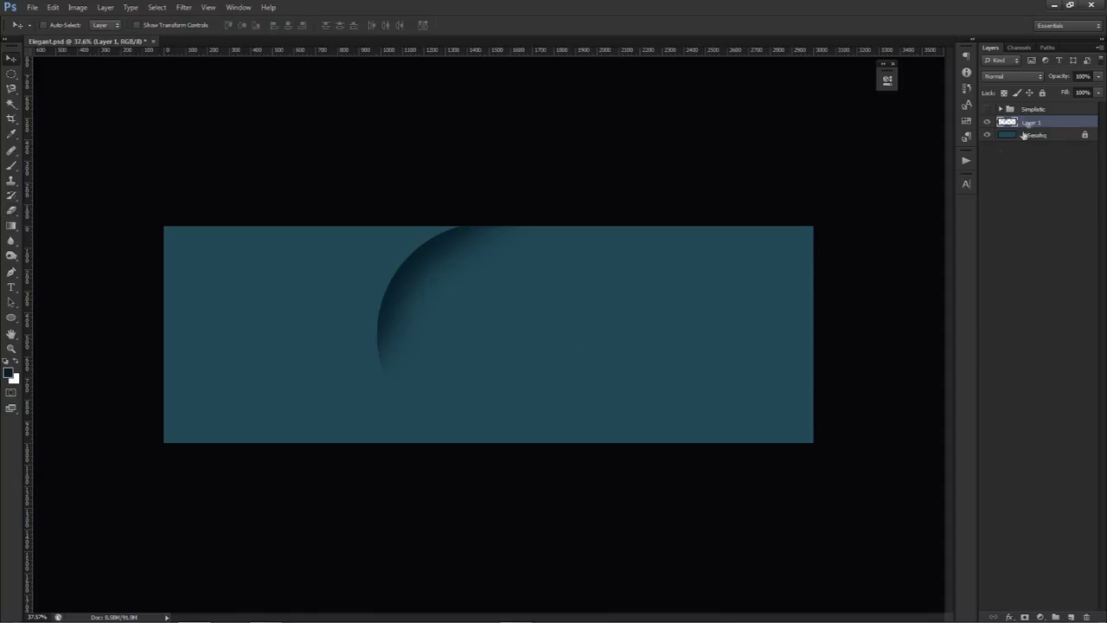
left_click_drag(688, 319, 689, 349)
key("ctrl+z")
mouse_move(664, 310)
left_mouse_down()
mouse_move(682, 307)
mouse_move(644, 307)
left_mouse_up()
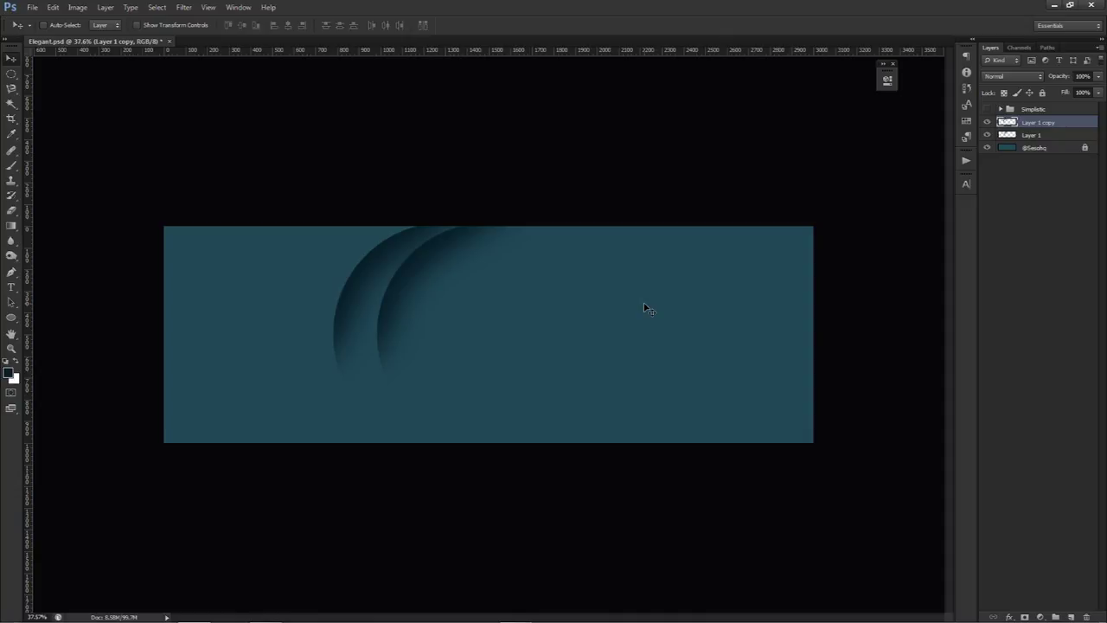
- Flip the duplicated arc vertically and move it down until it meets the canvas's lower edge
key("ctrl+t")
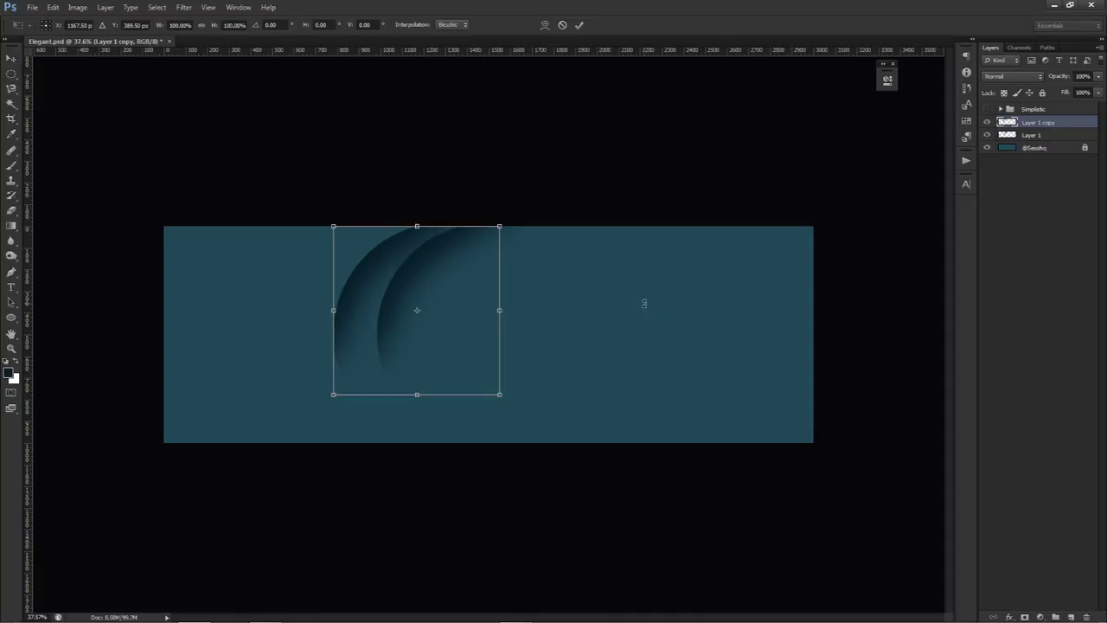
right_click(449, 286)
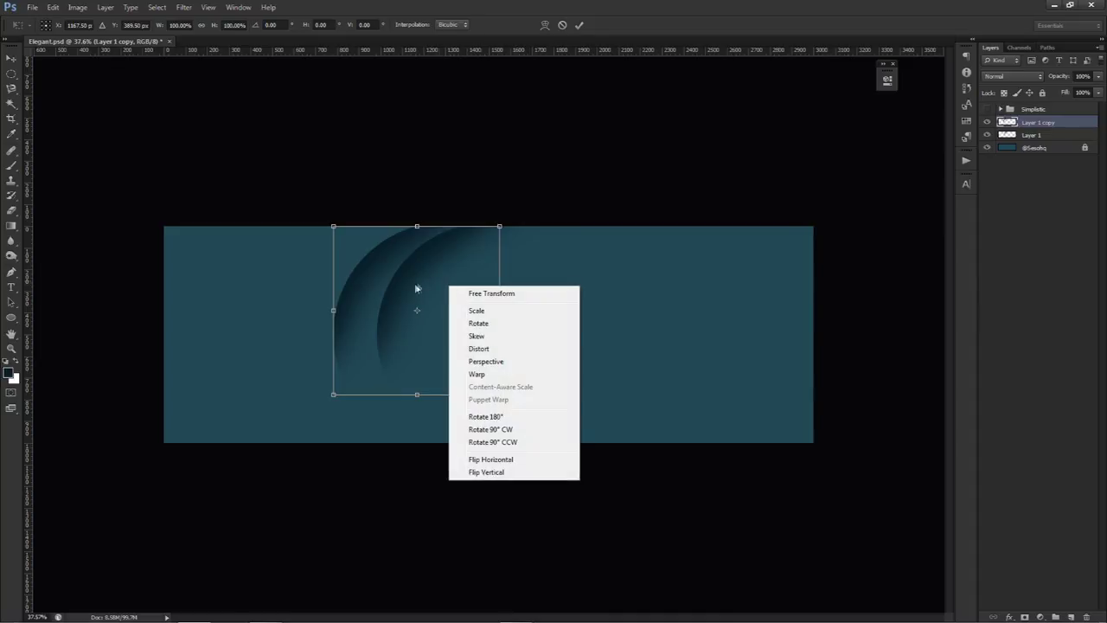
left_click(480, 472)
left_click_drag(457, 311, 458, 368)
key("shift+Up")
key("shift+Up")
key("shift+Up")
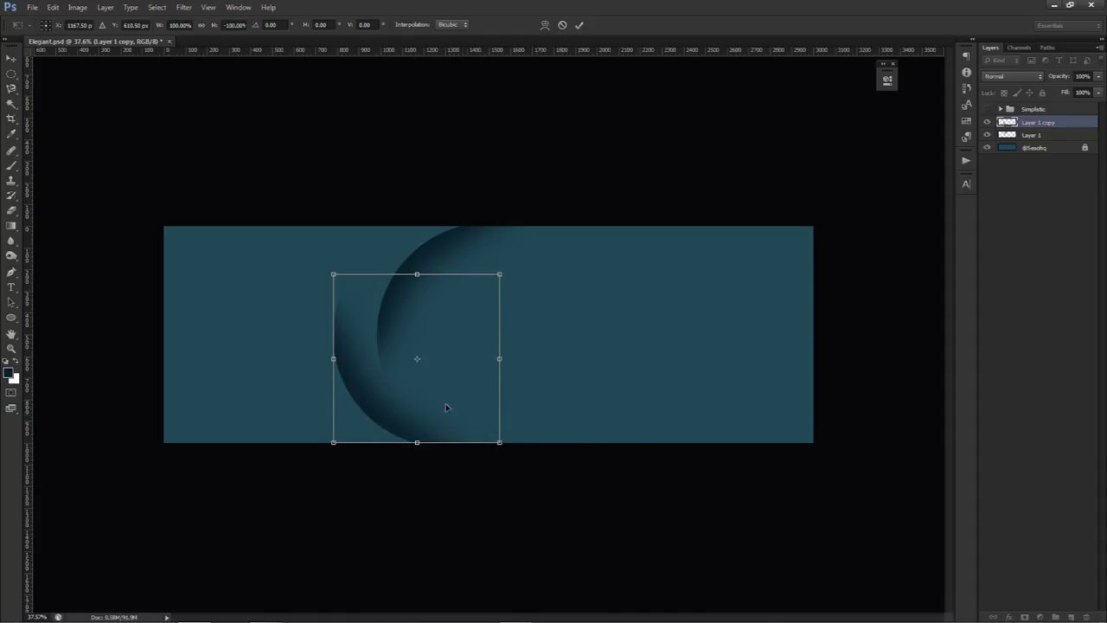
left_click_drag(462, 386, 473, 385)
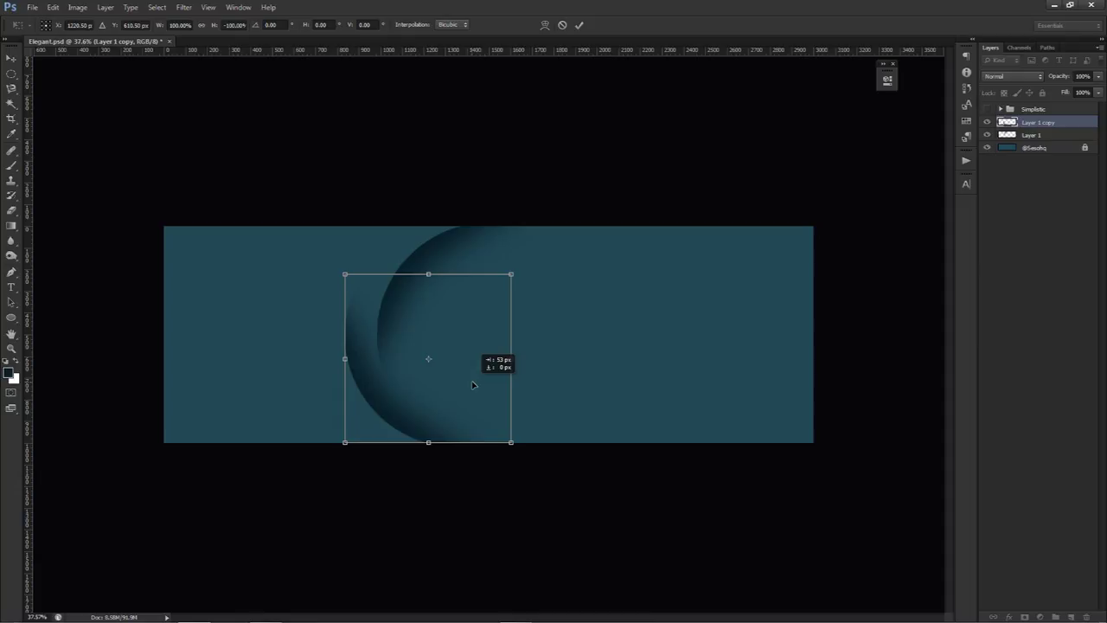
key("ctrl+z")
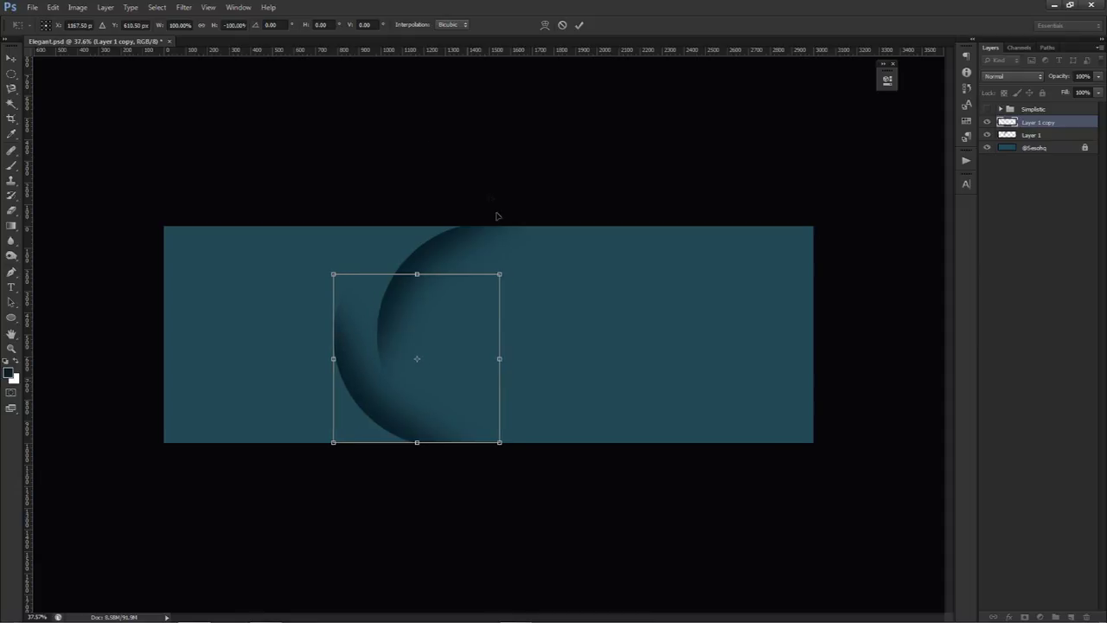
left_click(580, 25)
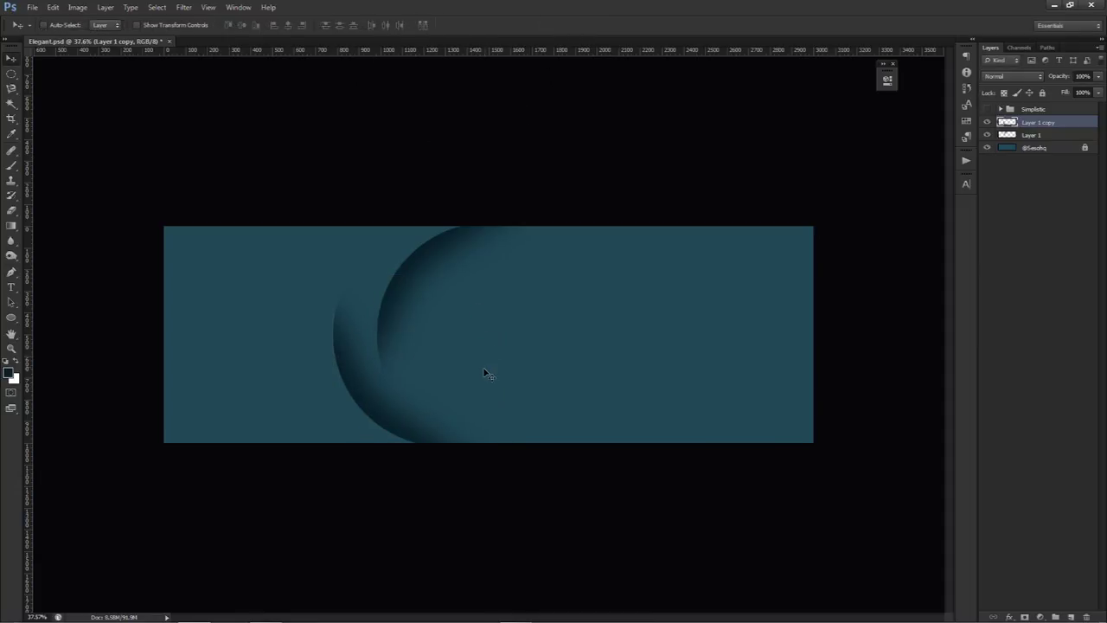
- Duplicate the upper and lower arc layers and place each copy about 400 px left of its original
left_click(1030, 135)
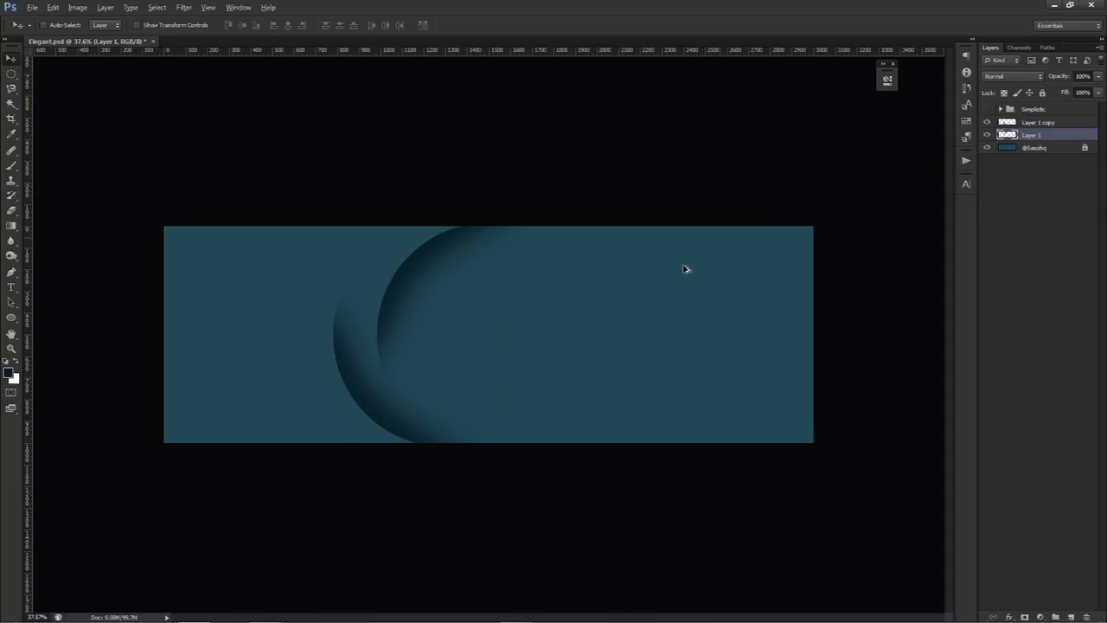
left_click_drag(622, 323, 562, 319)
left_click(1037, 123)
left_click_drag(696, 329, 635, 331)
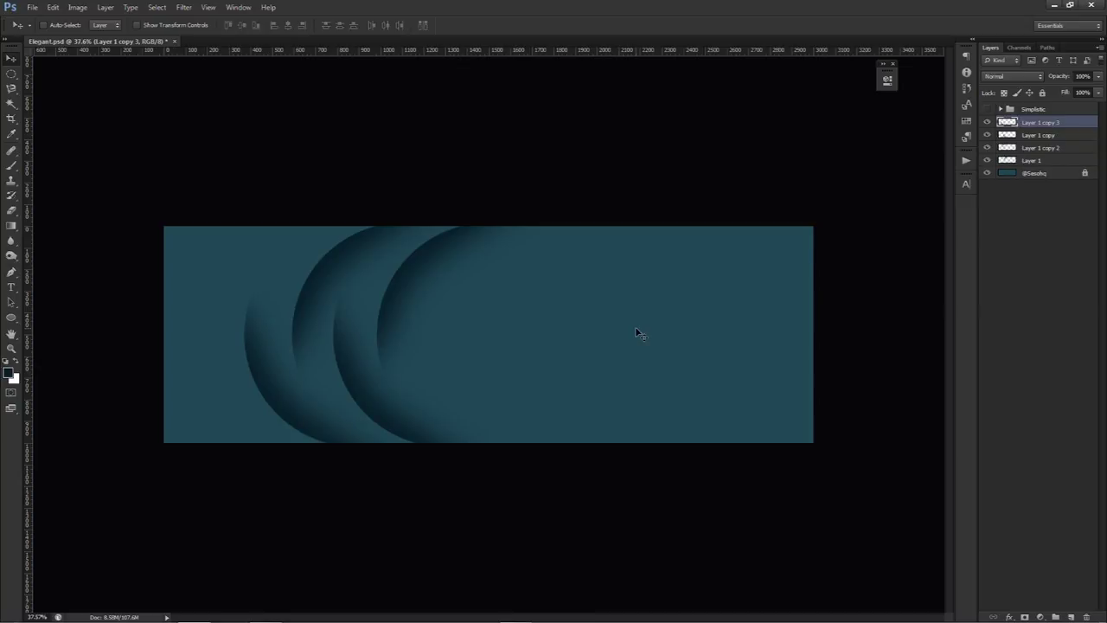
- Group the four arc layers and name the group "Left"
left_click(1044, 163, "shift")
key("ctrl+g")
double_click(1033, 122)
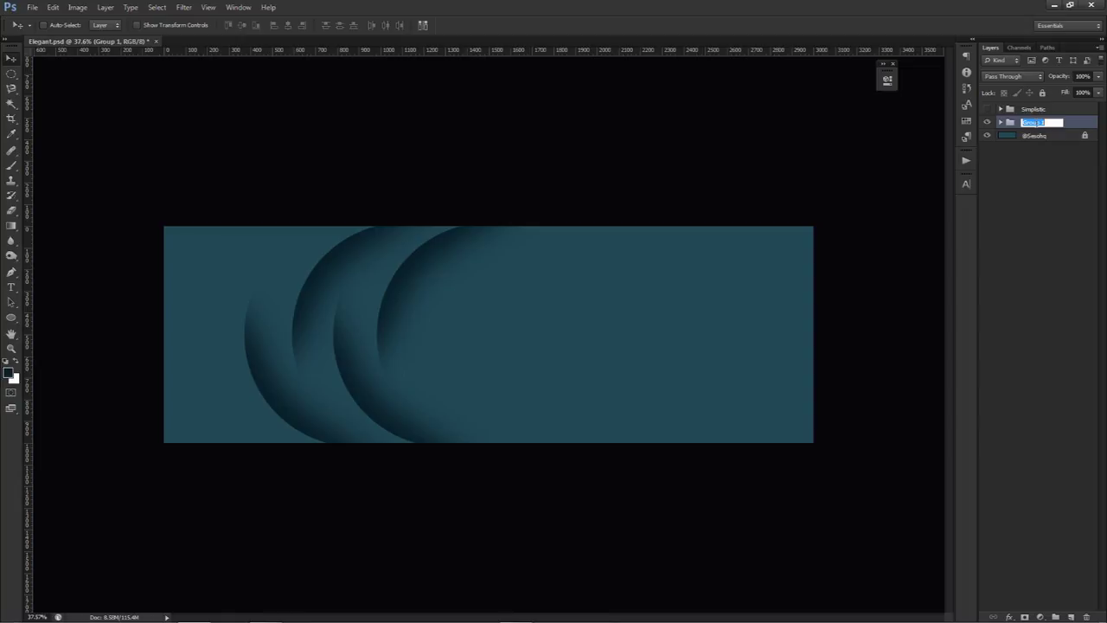
type("Left")
key("Return")
- Show the guides, duplicate the Left group onto the right half of the canvas and flip the copy horizontally
key("ctrl+semicolon")
left_click_drag(311, 300, 619, 300)
key("ctrl+t")
right_click(652, 309)
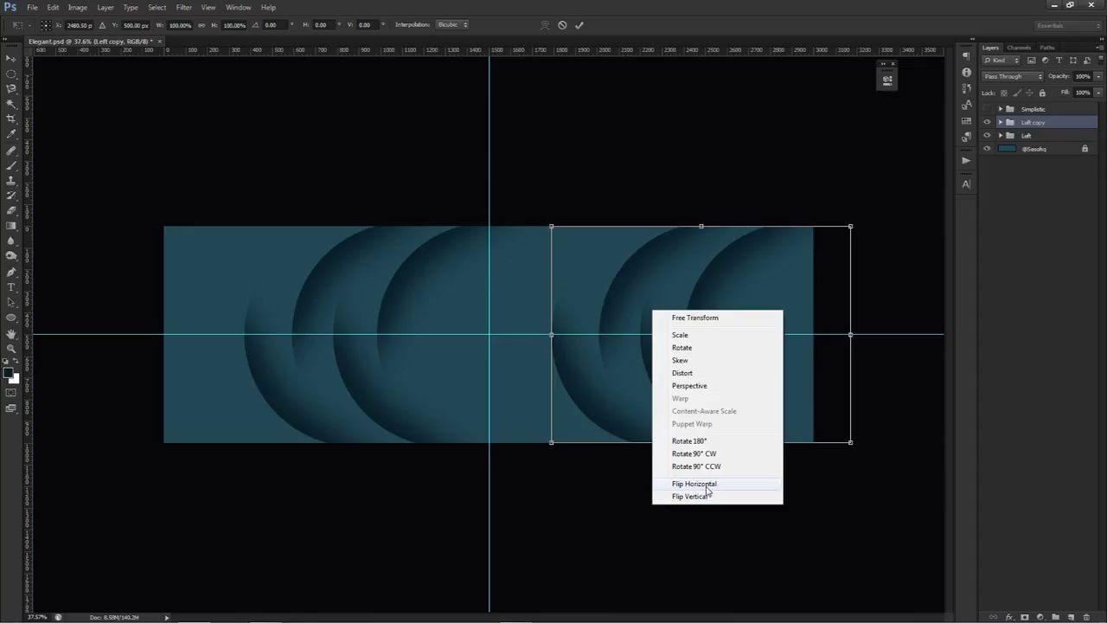
left_click(708, 490)
- Move and nudge the flipped group left until its inner arc forms a full central circle, and hide the guides
left_click_drag(659, 301, 558, 299)
key("Return")
key("ctrl+semicolon")
key("Left")
key("Left")
key("Left")
key("Left")
key("Left")
key("Left")
key("Left")
key("Left")
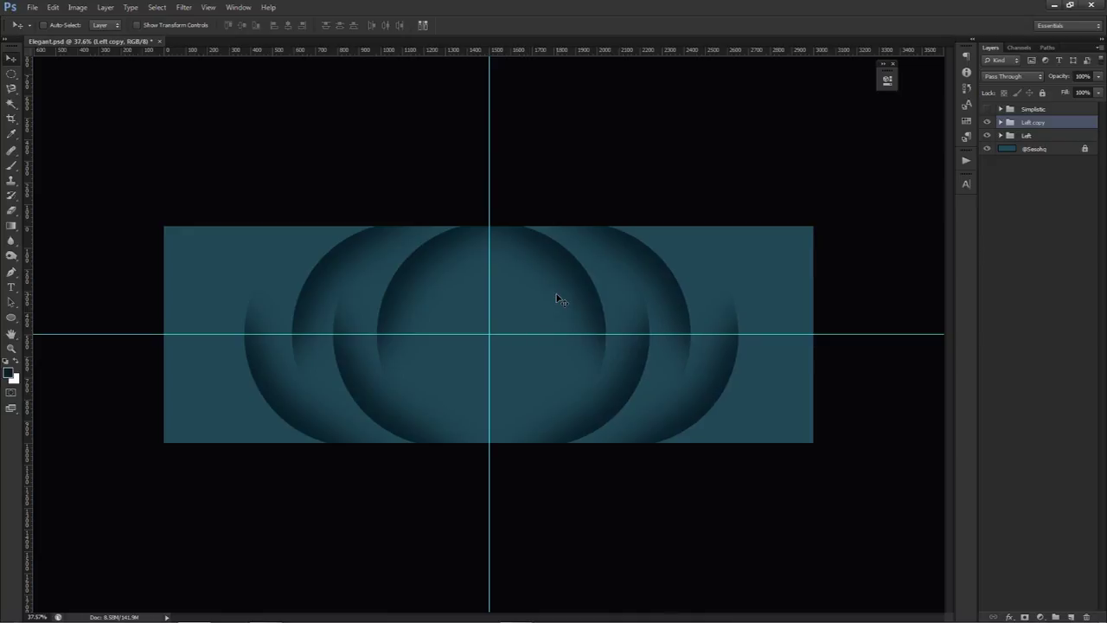
key("ctrl+semicolon")
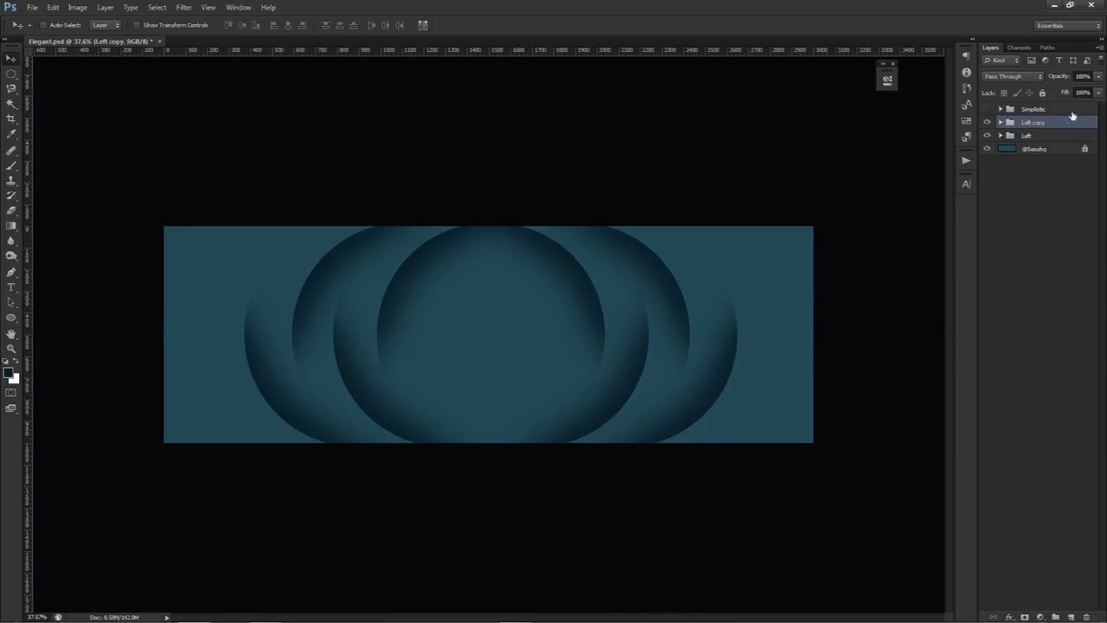
- Rename the mirrored group as "Right"
double_click(1033, 122)
type("Right")
key("Return")
- Add a text layer reading "SIMPLISTIC" at the canvas centre
key("t")
left_click_drag(503, 347, 500, 339)
type("SSIMPL")
key("ctrl+a")
left_click(497, 336)
key("BackSpace")
key("End")
type("E")
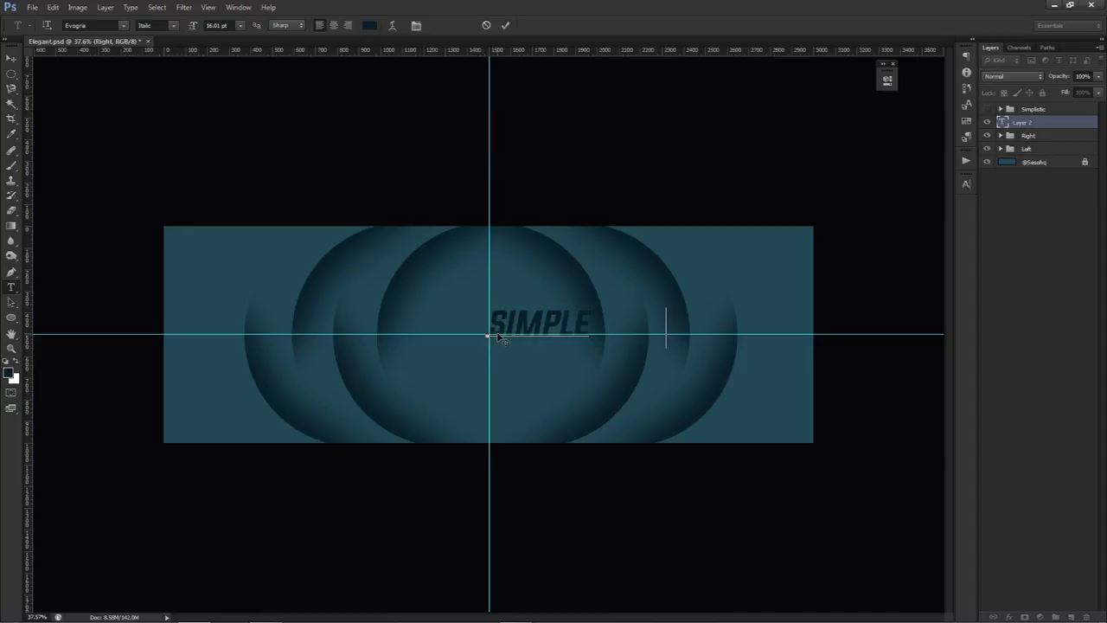
key("BackSpace")
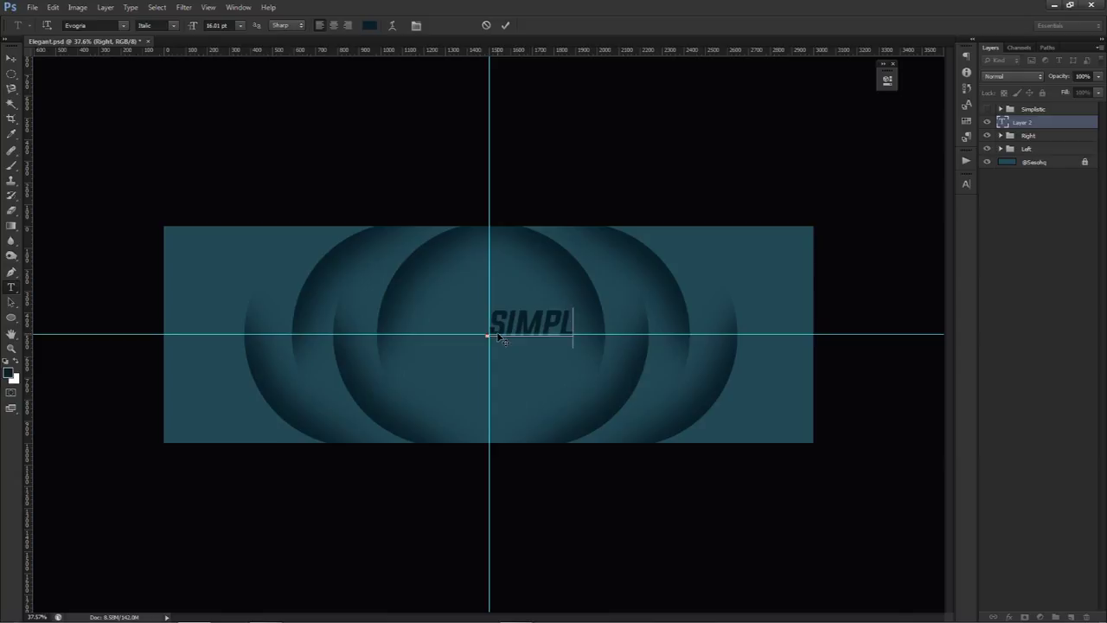
type("TIC")
key("ctrl+a")
type("SIMPLISTIC")
- Colour the SIMPLISTIC text white and centre it on the guide intersection
key("ctrl+a")
left_click(369, 25)
left_click(508, 347)
left_click(772, 339)
left_click(505, 25)
key("v")
left_click_drag(586, 325, 508, 341)
- Duplicate the SIMPLISTIC text just below the original and change the copy's wording to "DROP A LIKE ON THE VIDEO"
left_click_drag(517, 354, 556, 381)
key("t")
double_click(547, 377)
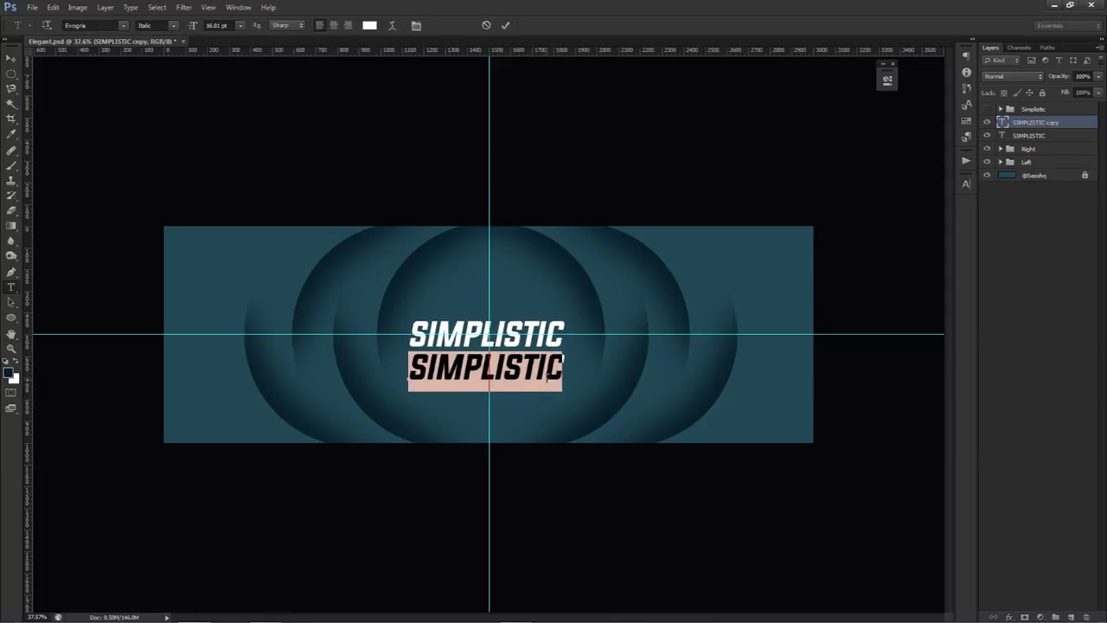
type("DRO")
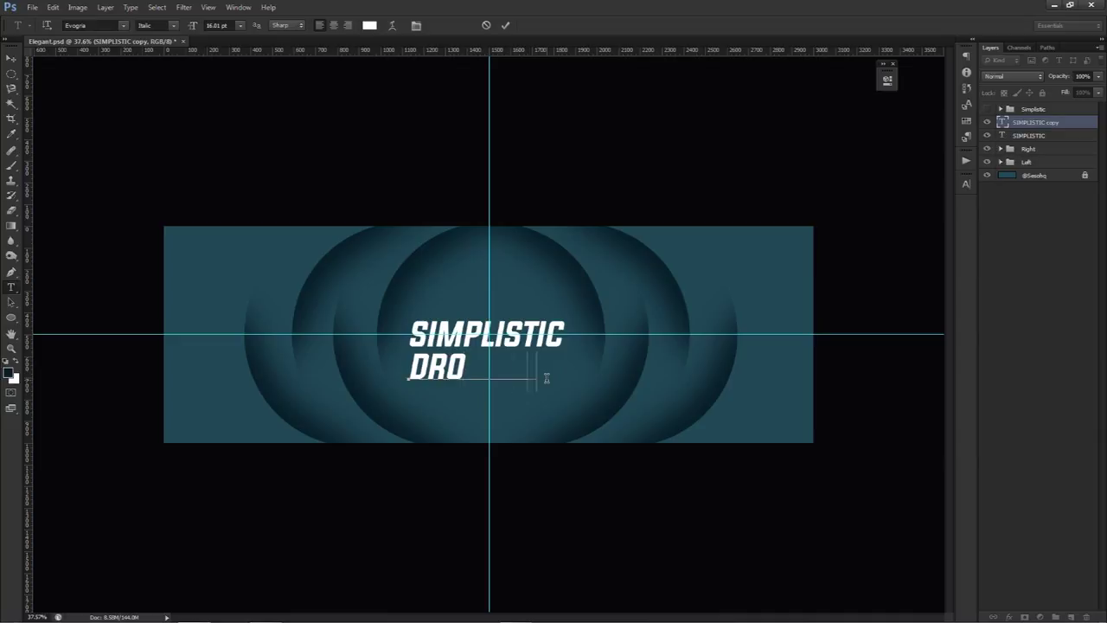
type("P A LIKE ON THE VIDEO")
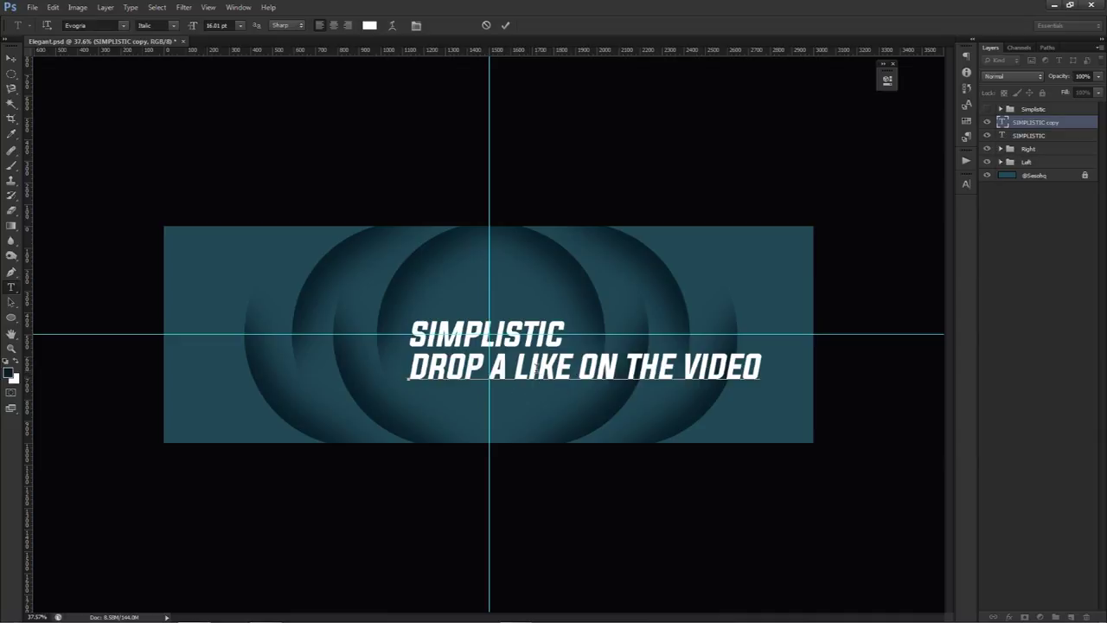
- Recolour the words "LIKE ON THE VIDEO" in bright cyan
left_click_drag(512, 367, 761, 366)
left_click(370, 25)
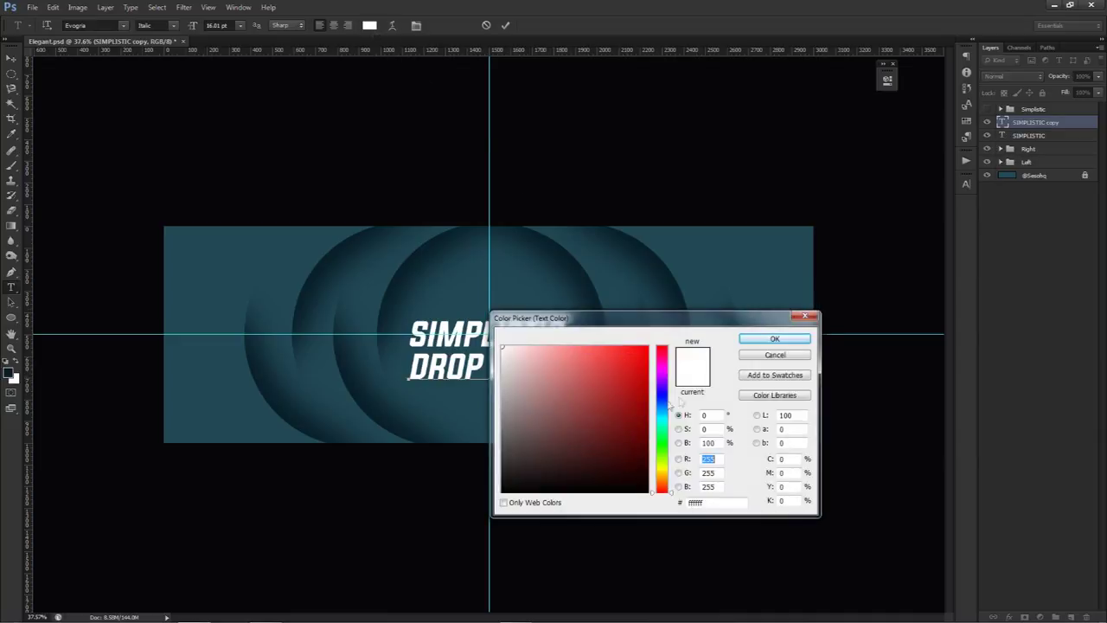
left_click(662, 435)
left_click(662, 419)
left_click(618, 357)
left_click(774, 338)
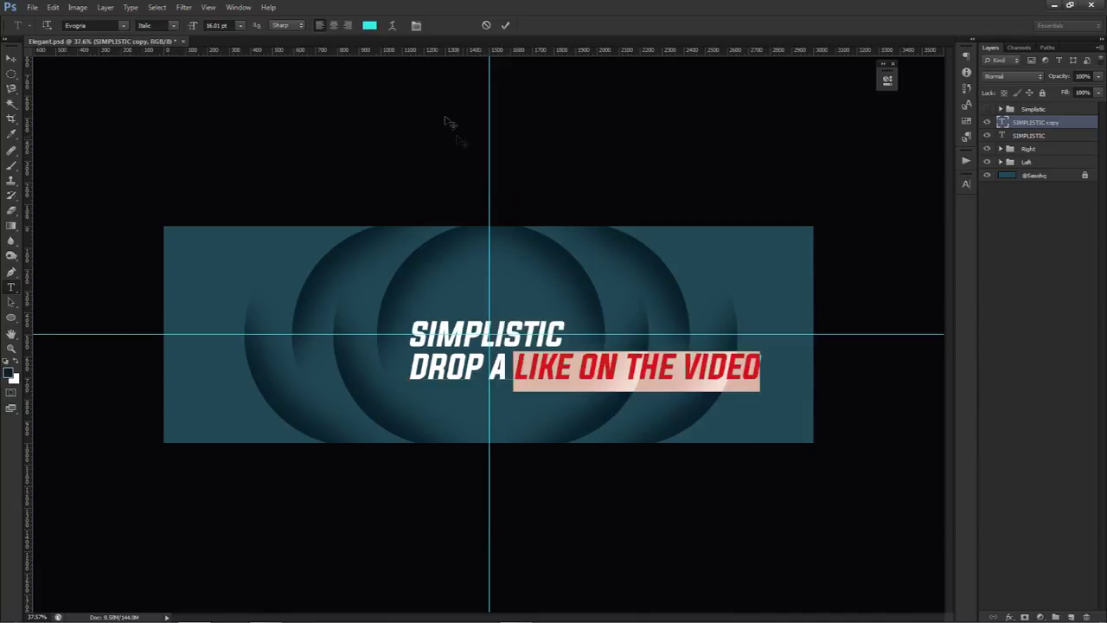
- Shrink the whole tagline to a small subtitle size and centre it directly beneath the SIMPLISTIC title
key("ctrl+a")
left_click(226, 25)
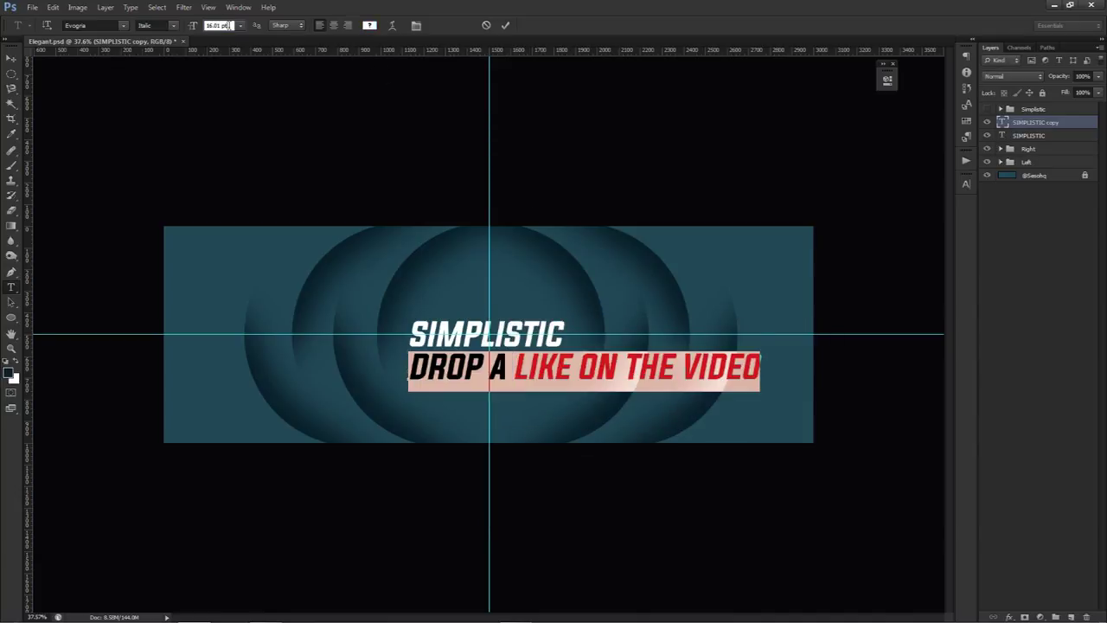
scroll(227, 25, "down", 20)
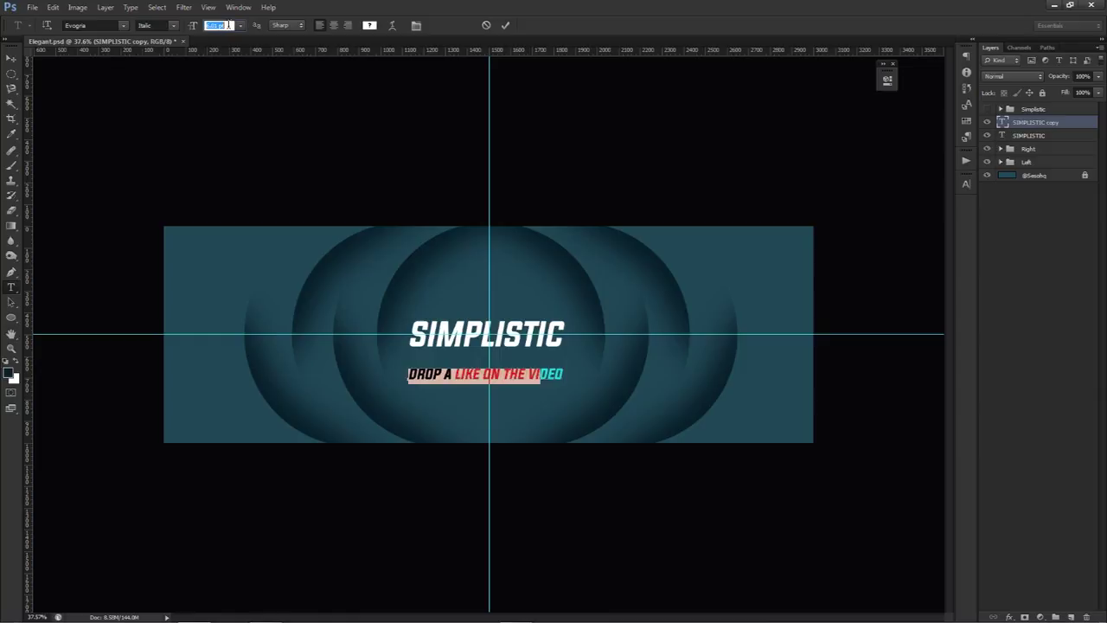
scroll(226, 25, "down", 5)
left_click(505, 25)
key("v")
left_click_drag(555, 372, 574, 347)
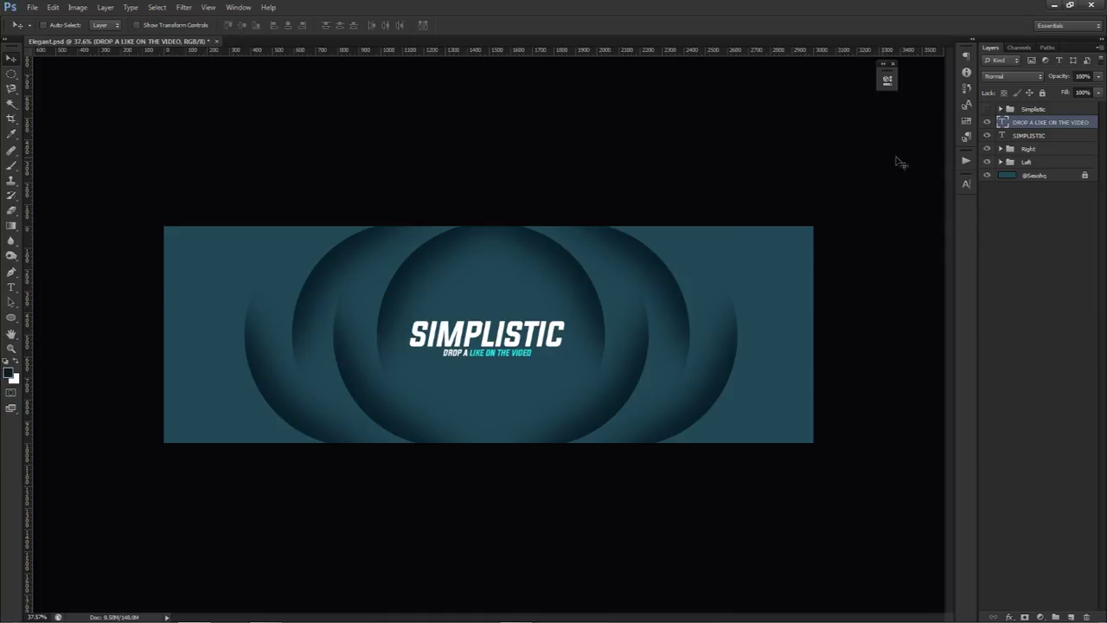
- Hide the Right and Left groups, add a layer above them, and draw a circular selection about 1030 px wide centred on the guides
left_click(986, 149)
left_click(986, 162)
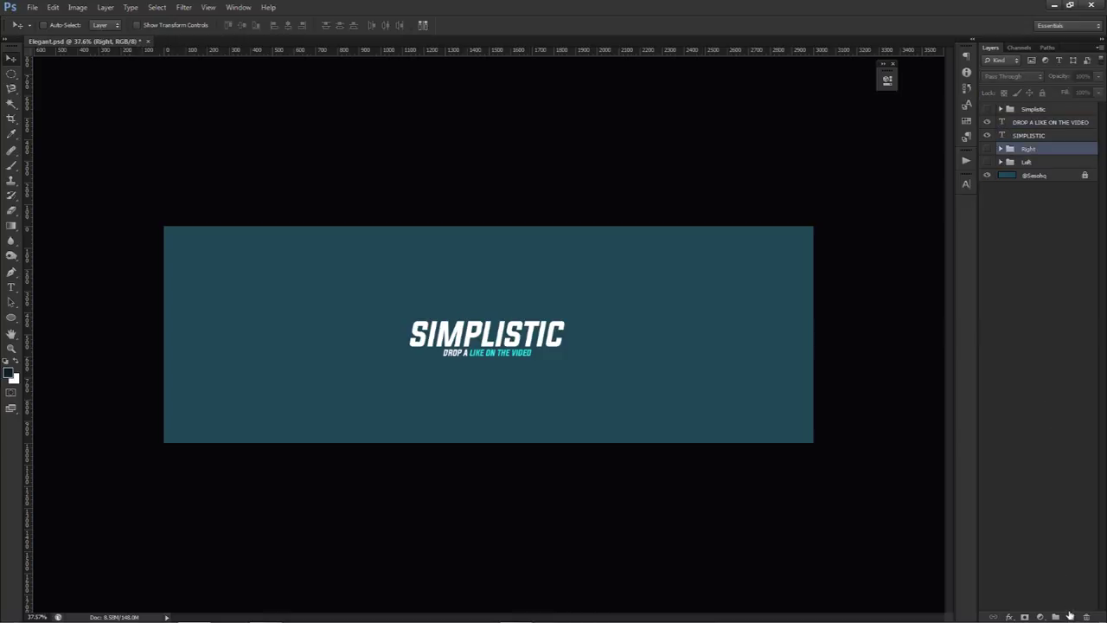
left_click(1069, 616)
key("ctrl+semicolon")
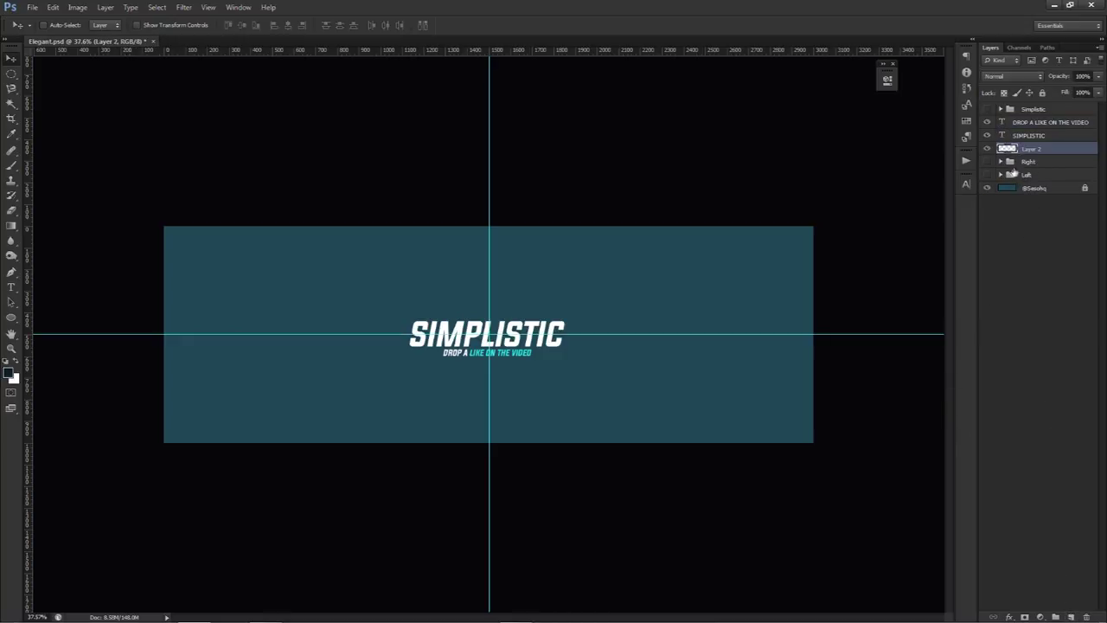
key("m")
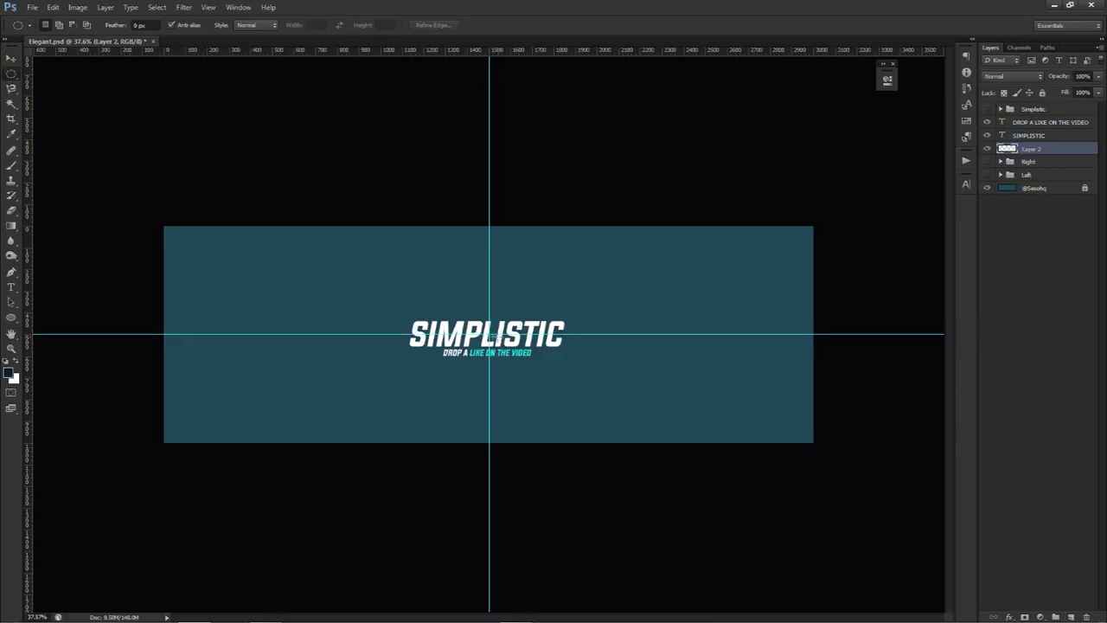
left_click_drag(489, 334, 600, 499)
- Paint thin soft dark shading along the selection's inner upper-left edge with a 330 px brush, and deselect
key("b")
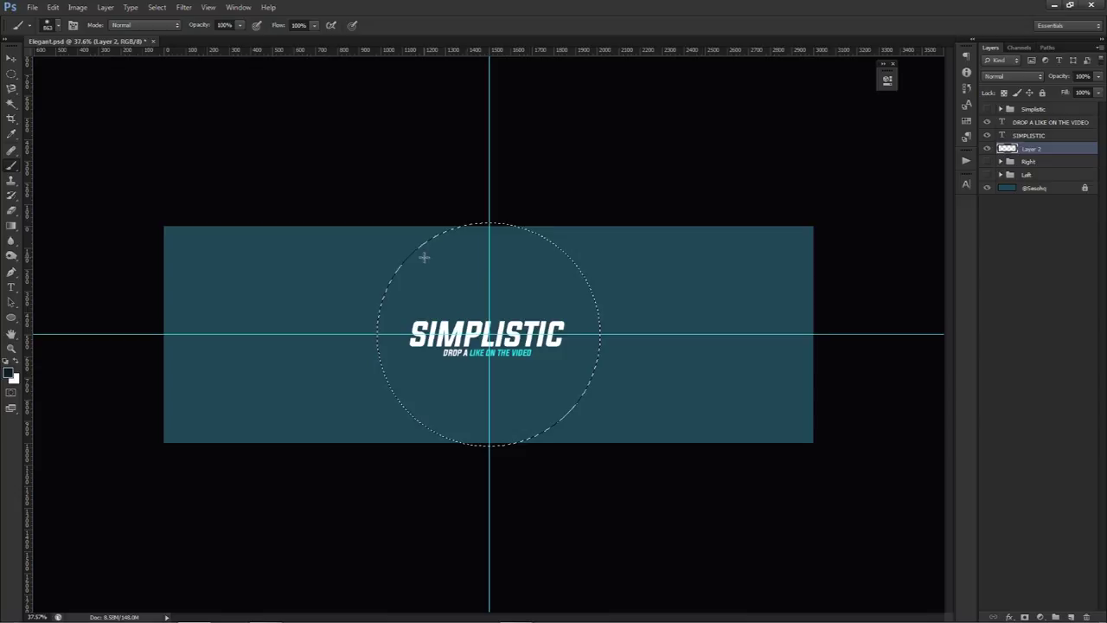
mouse_move(424, 257)
left_mouse_down()
mouse_move(403, 254)
mouse_move(412, 217)
left_mouse_up()
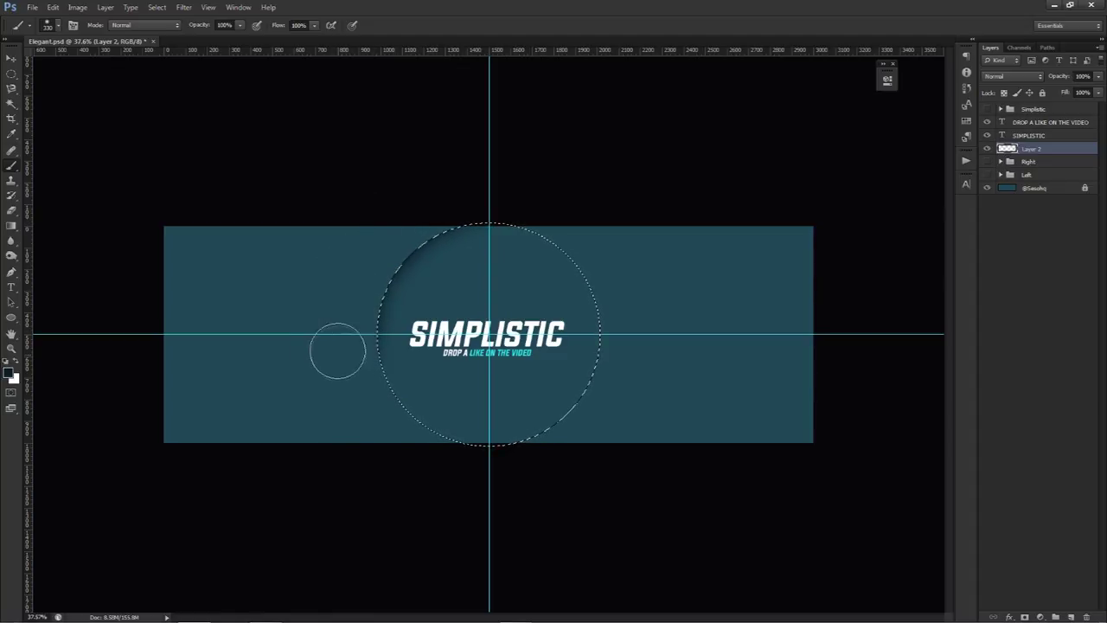
key("ctrl+d")
key("v")
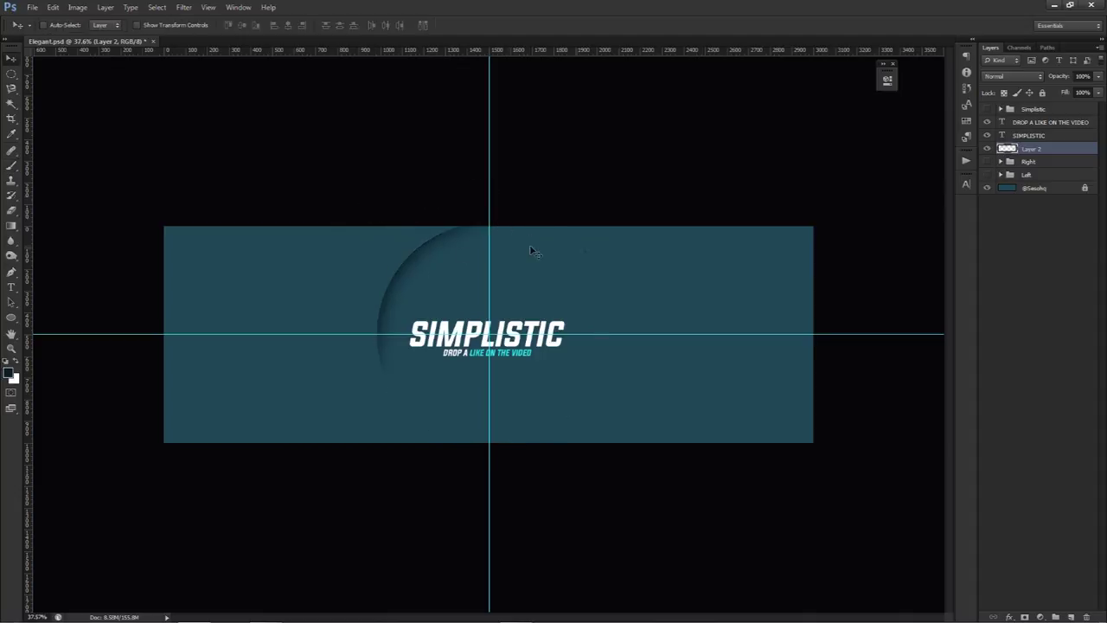
- Compare the new thin arc with the Left and Right groups by showing and hiding each group in turn
left_click(987, 162)
left_click(987, 162)
left_click(987, 175)
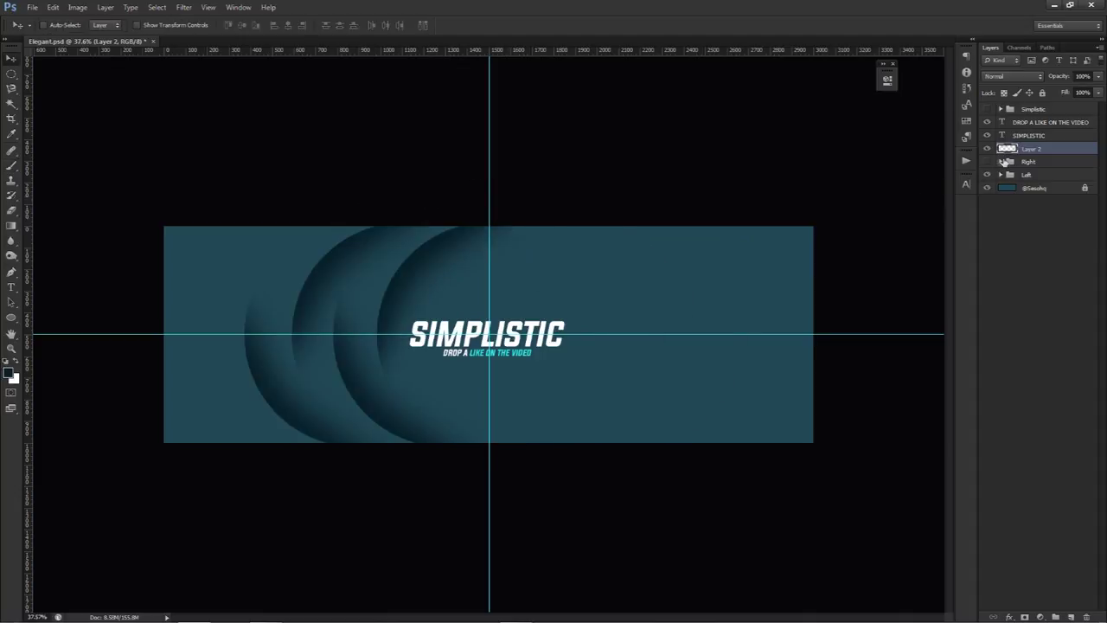
left_click(986, 175)
left_click(986, 162)
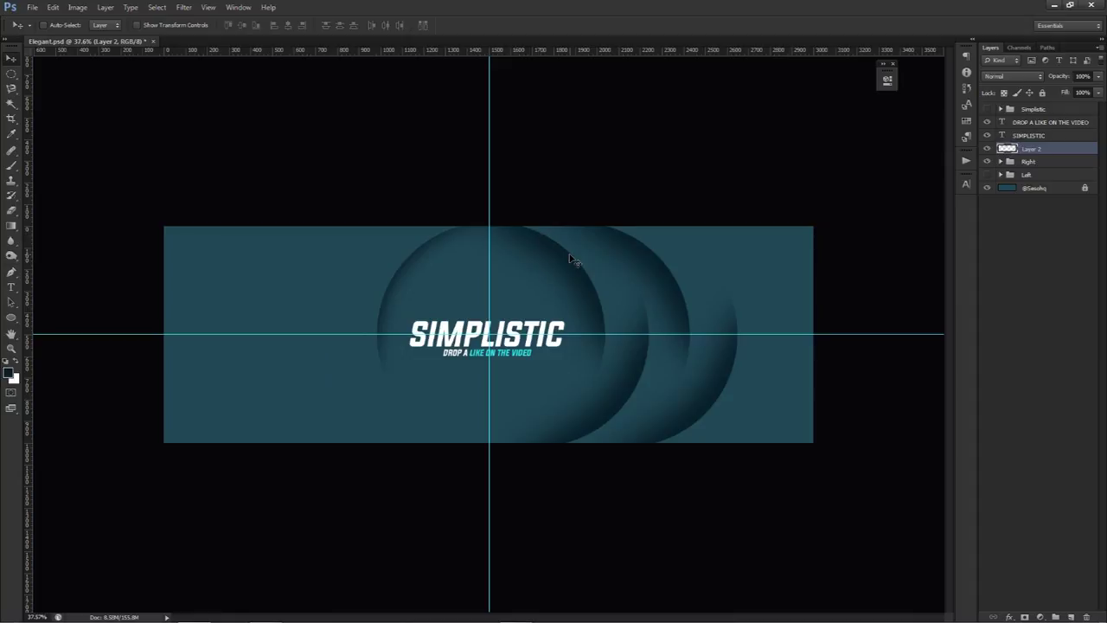
left_click(988, 163)
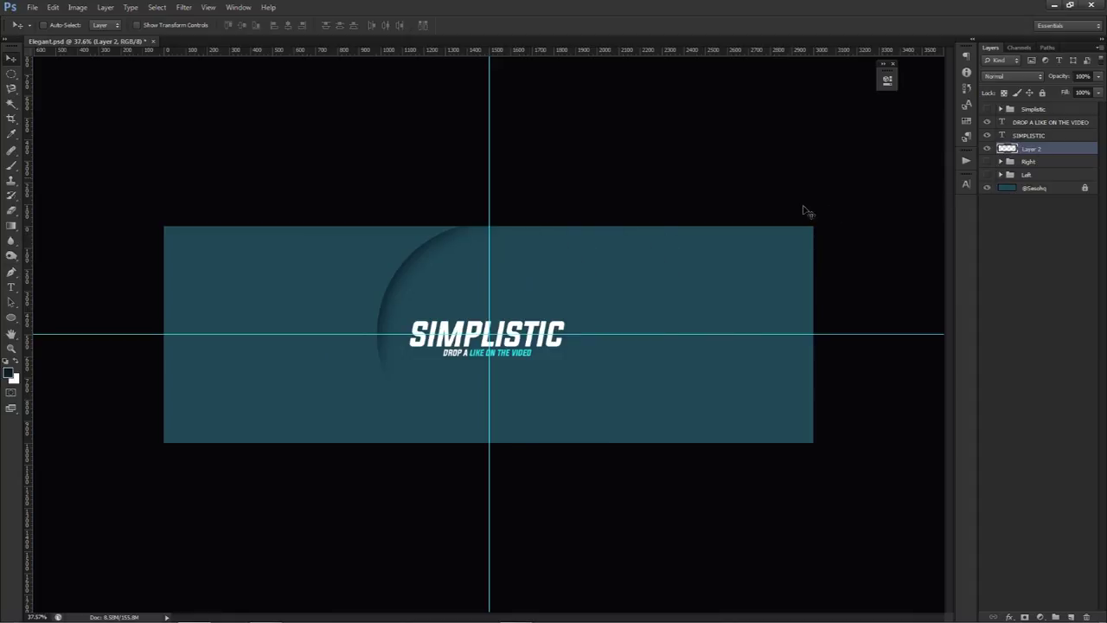
- Duplicate the thin arc about 150 px to the left and flip the copy vertically so it meets the canvas's lower edge
left_click_drag(643, 285, 595, 288)
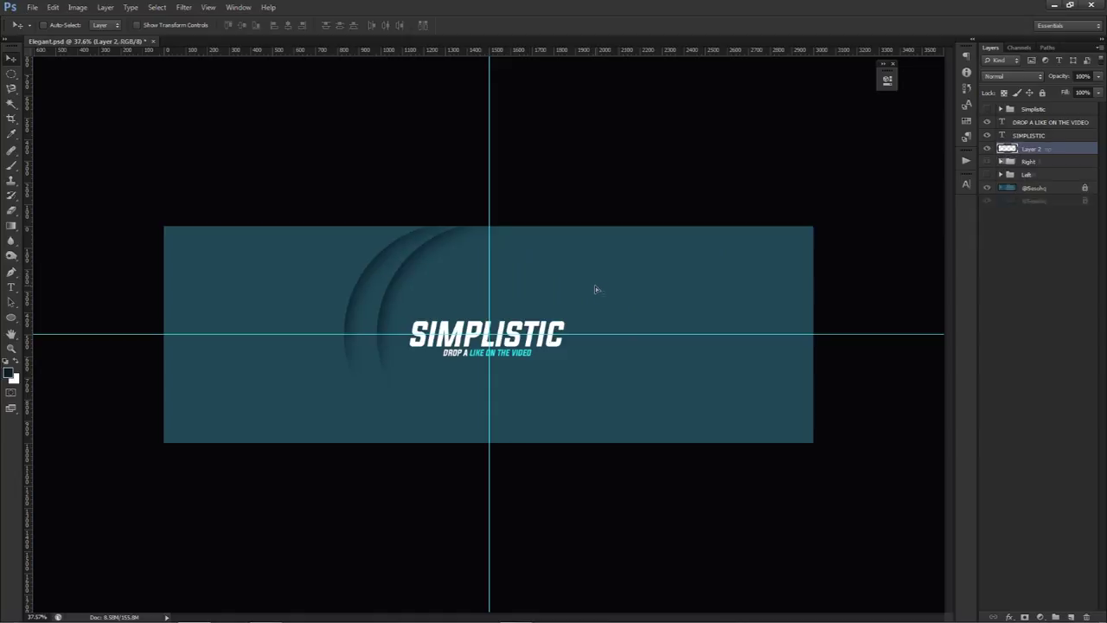
key("ctrl+t")
right_click(571, 294)
left_click(625, 481)
left_click_drag(419, 282, 416, 340)
key("Return")
- Duplicate the pair of thin arcs three times leftward at about 300 px spacing, and group all eight arc layers
left_click(1030, 161, "shift")
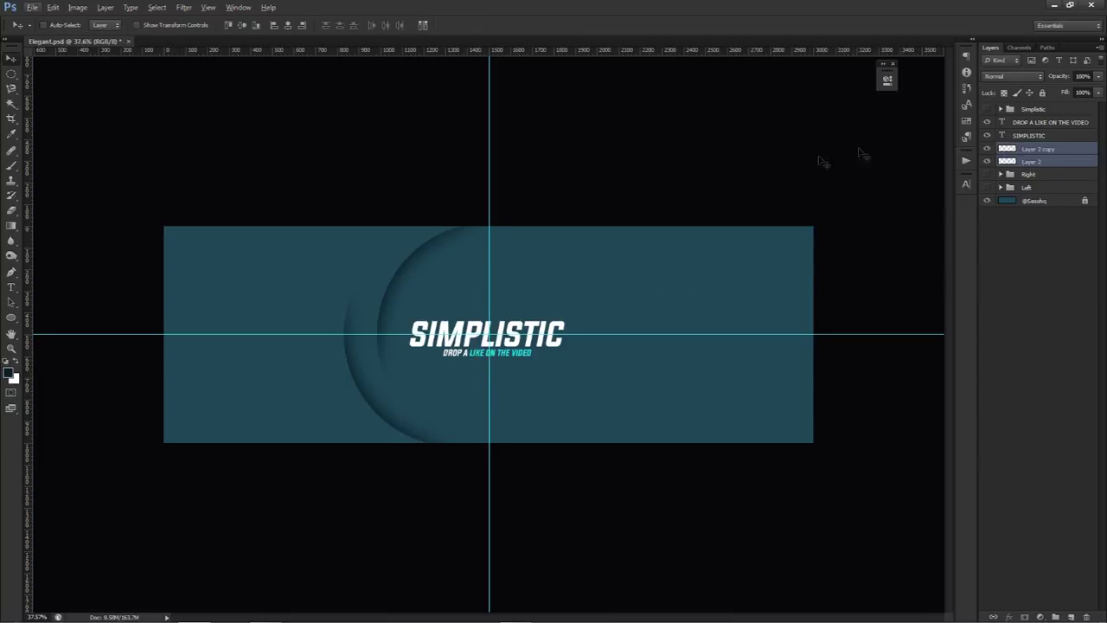
left_click_drag(626, 271, 562, 301)
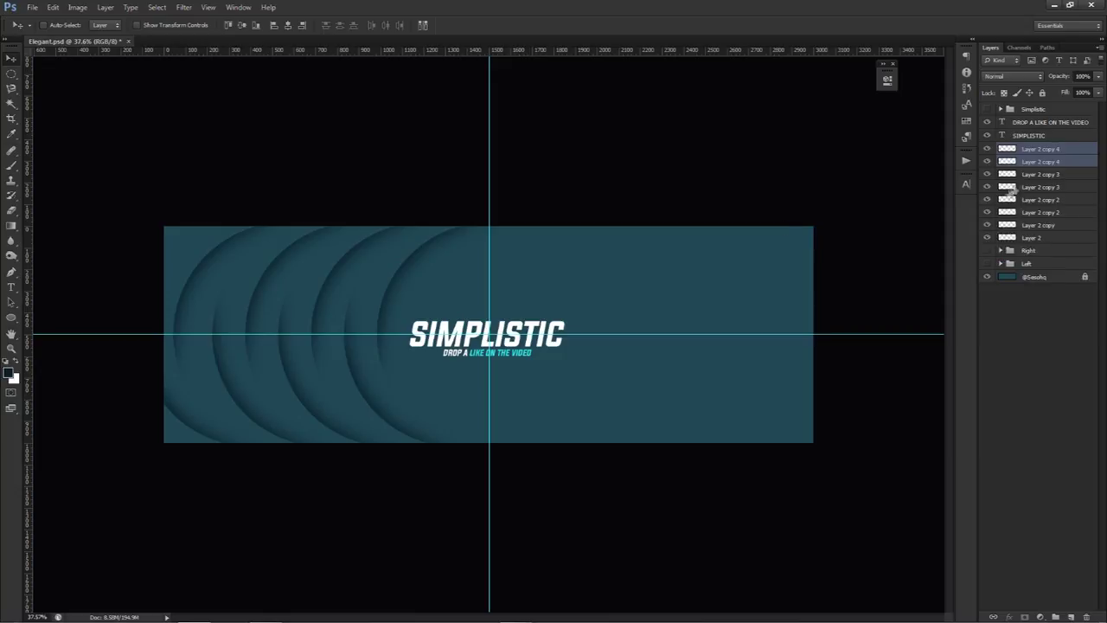
left_click(1045, 149)
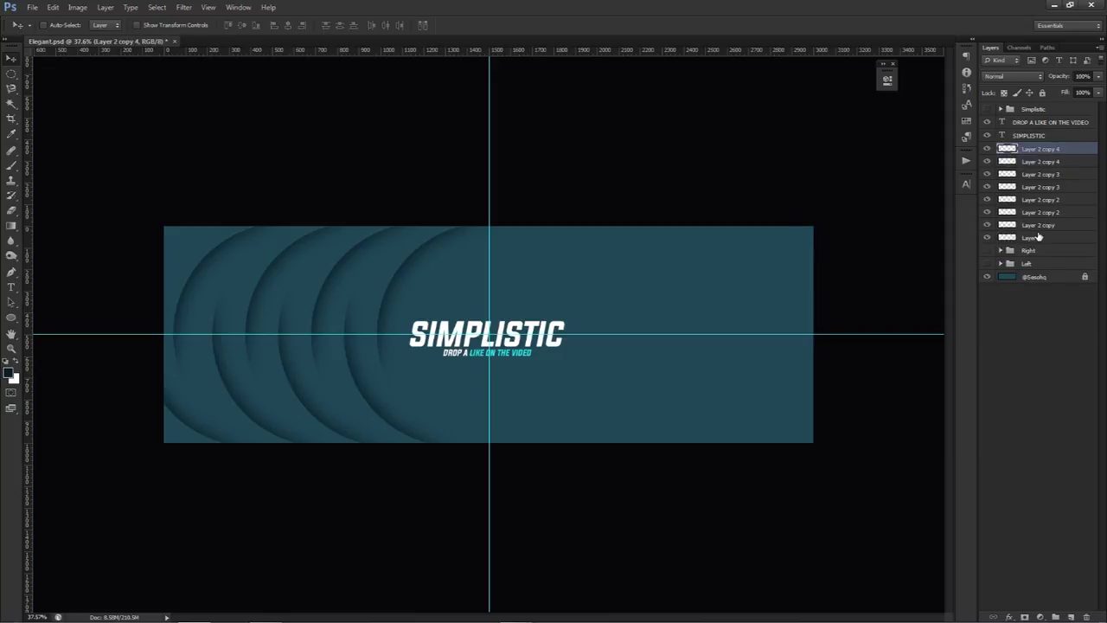
left_click(1037, 236, "shift")
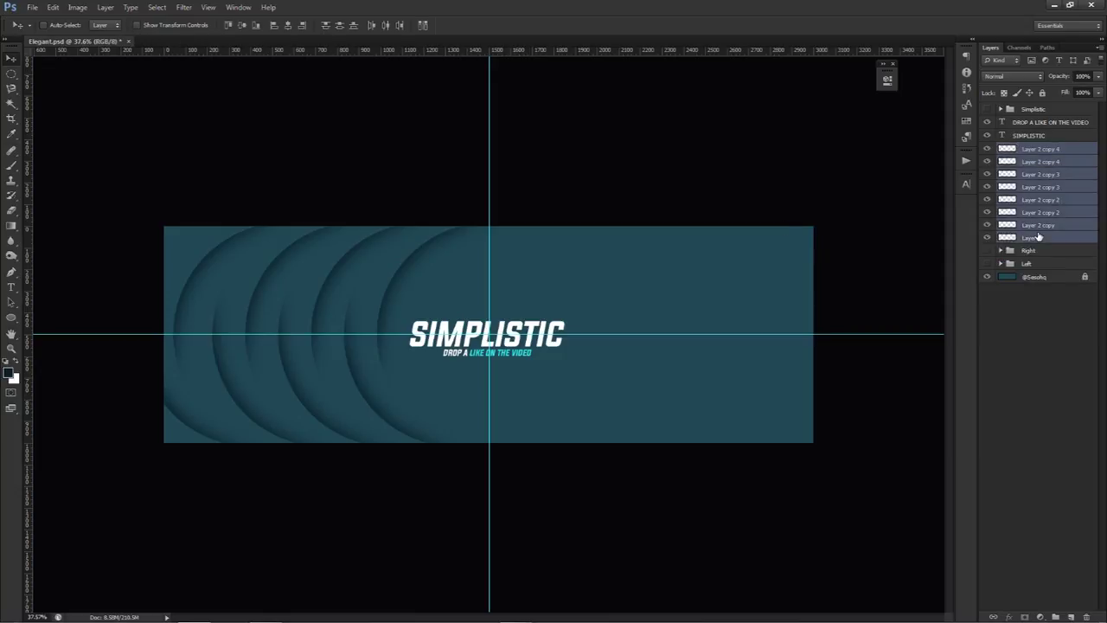
key("ctrl+g")
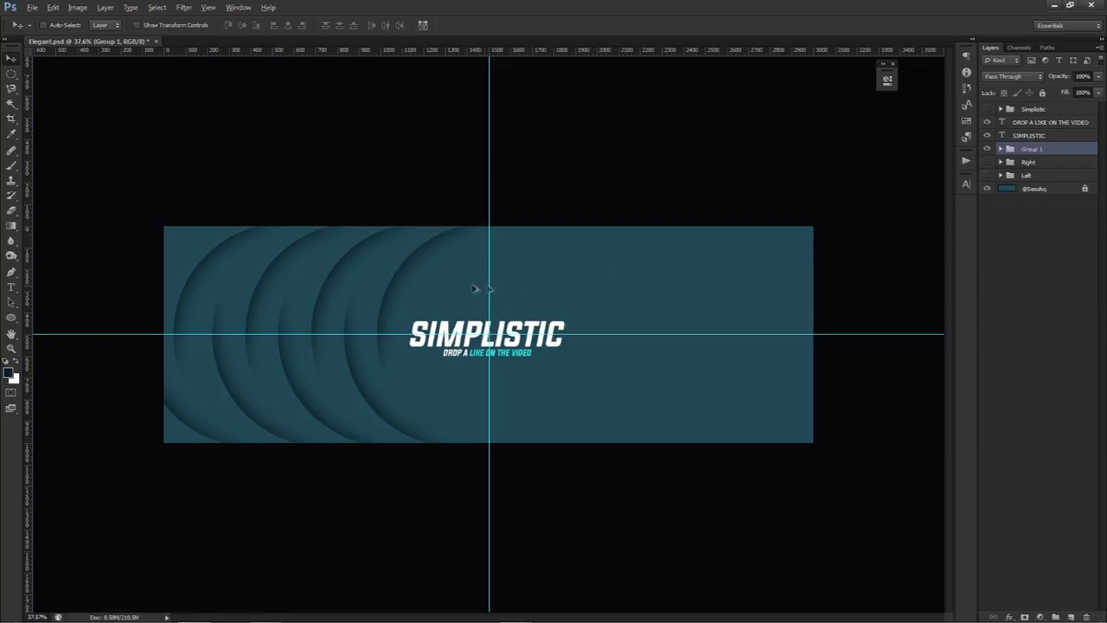
- Mirror a copy of the thin-arc group horizontally onto the right half, aligning its inner arc to complete the central circle
left_click_drag(268, 297, 629, 289)
key("ctrl+j")
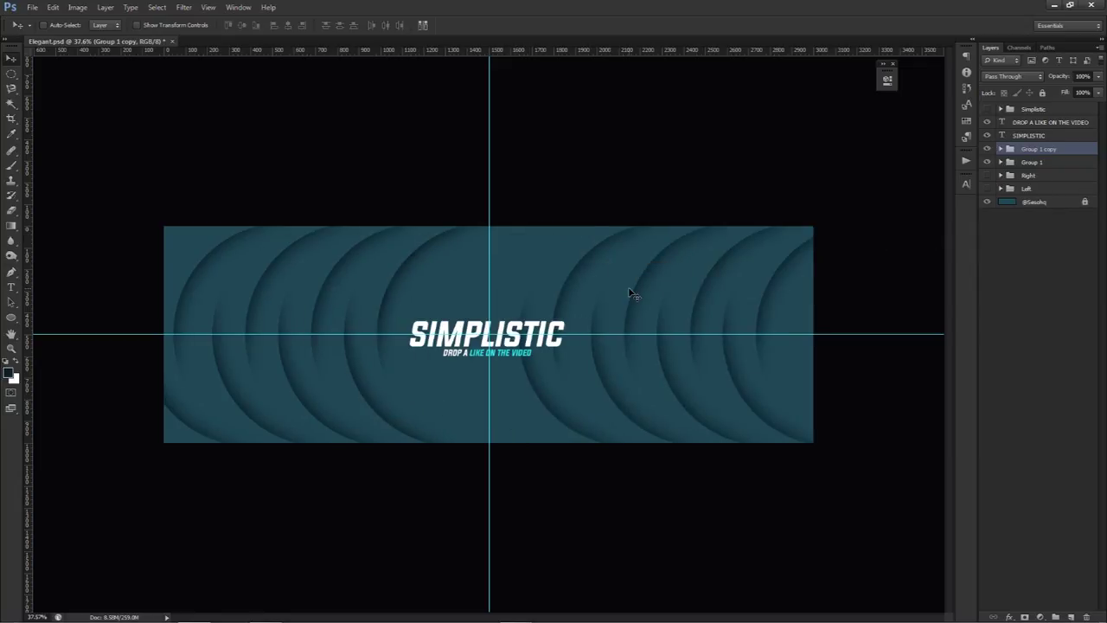
key("ctrl+t")
right_click(629, 292)
left_click(675, 469)
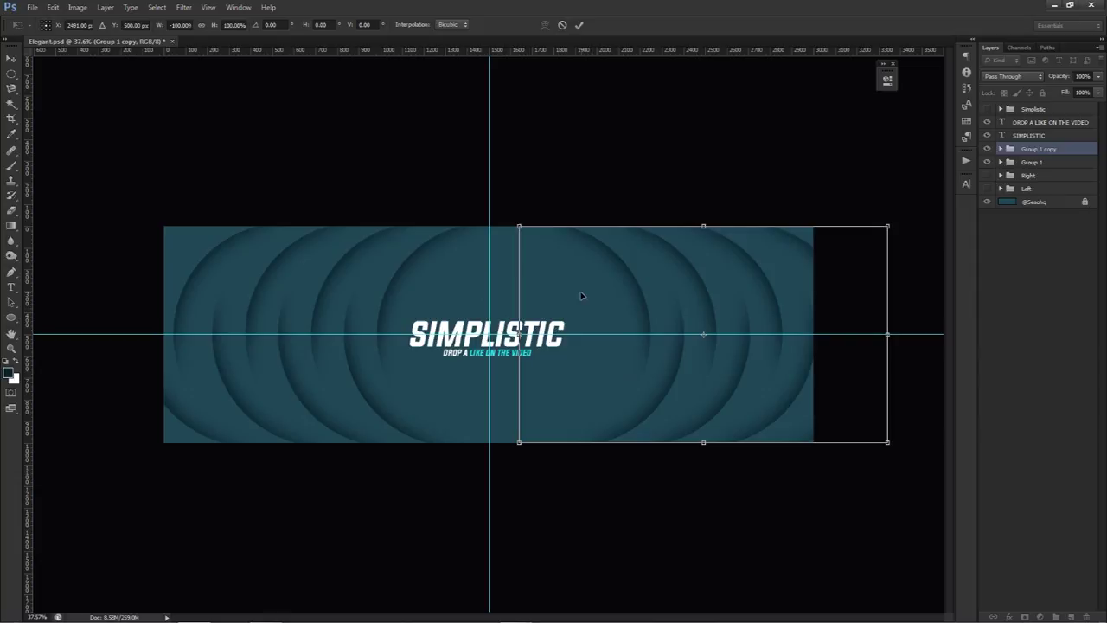
left_click_drag(560, 279, 513, 285)
key("Return")
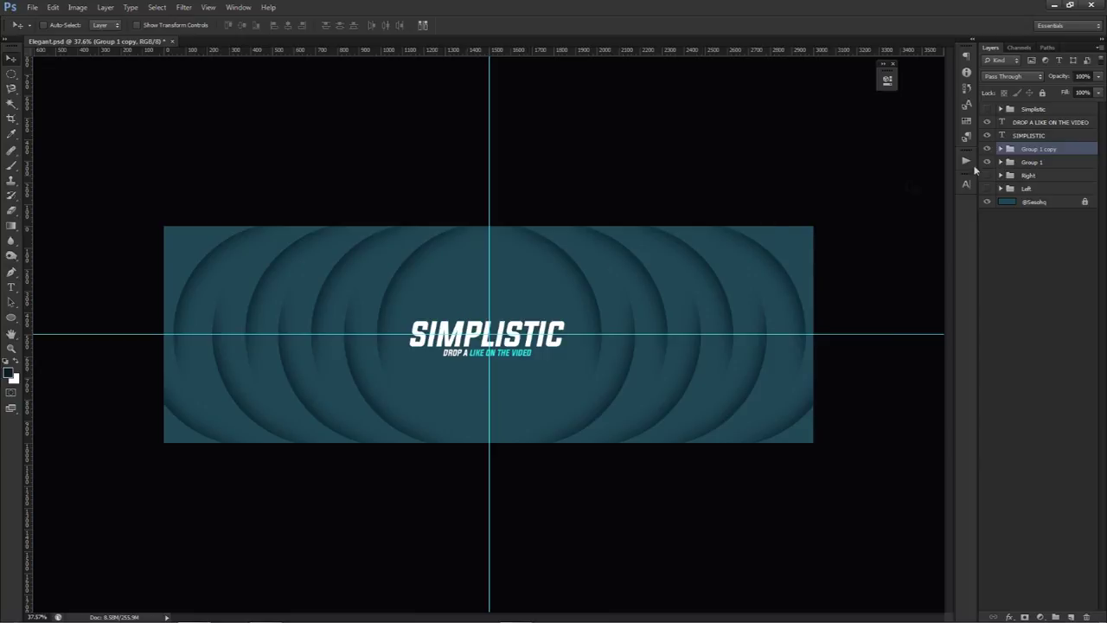
- Show the Left and Right groups together with the thin-arc groups
left_click(988, 188)
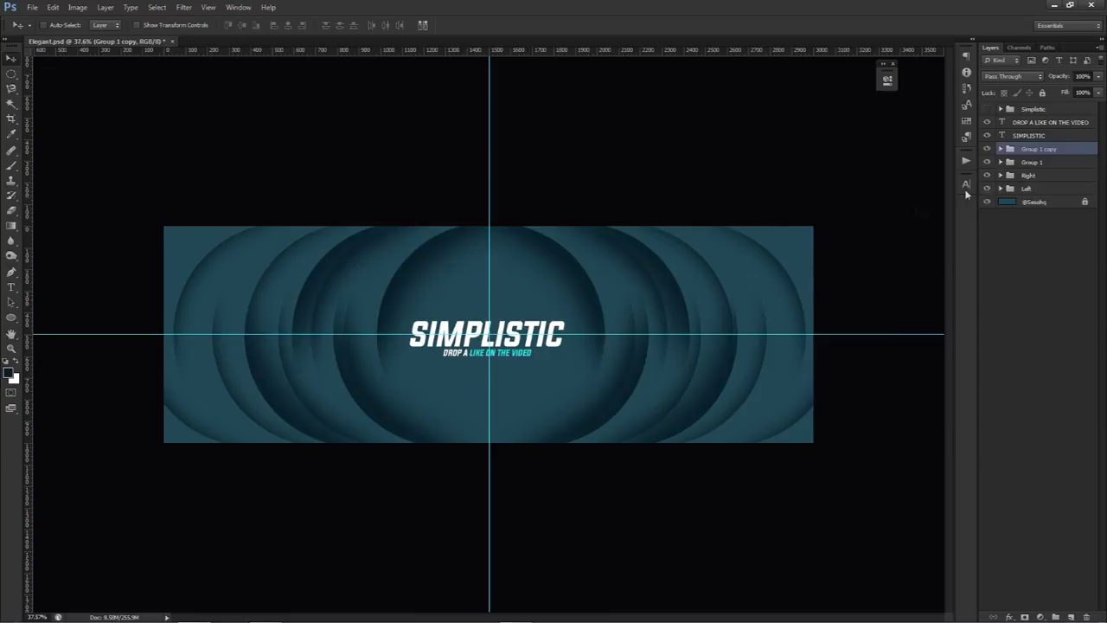
- Hide the guides, group the two thin-arc groups together, and name the new group Extra indents
key("ctrl+semicolon")
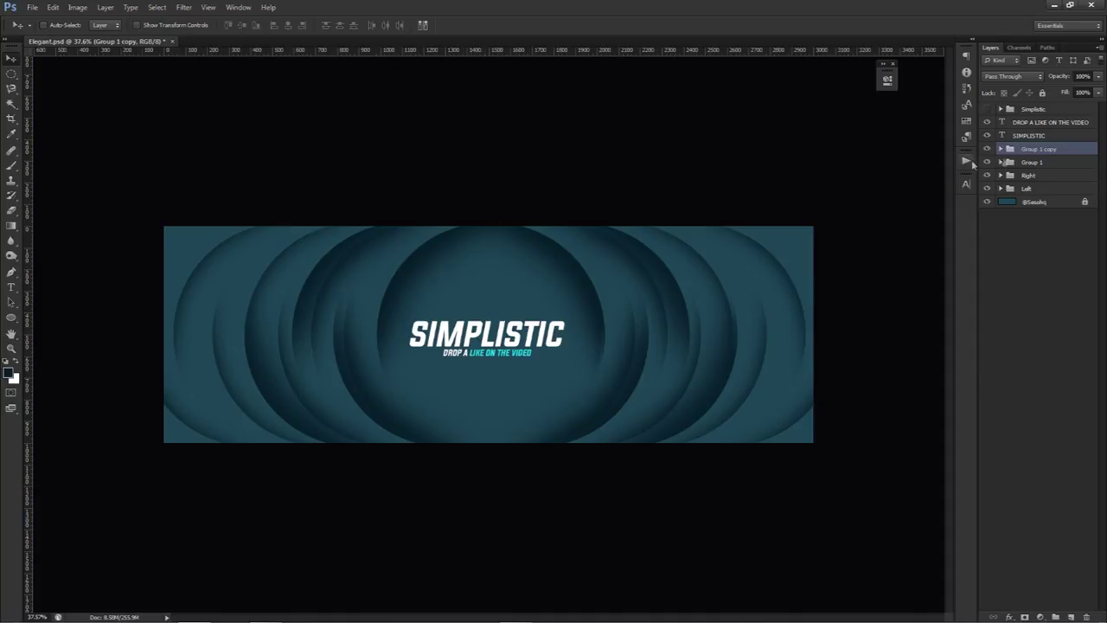
left_click(1034, 164, "shift")
key("ctrl+g")
double_click(1031, 148)
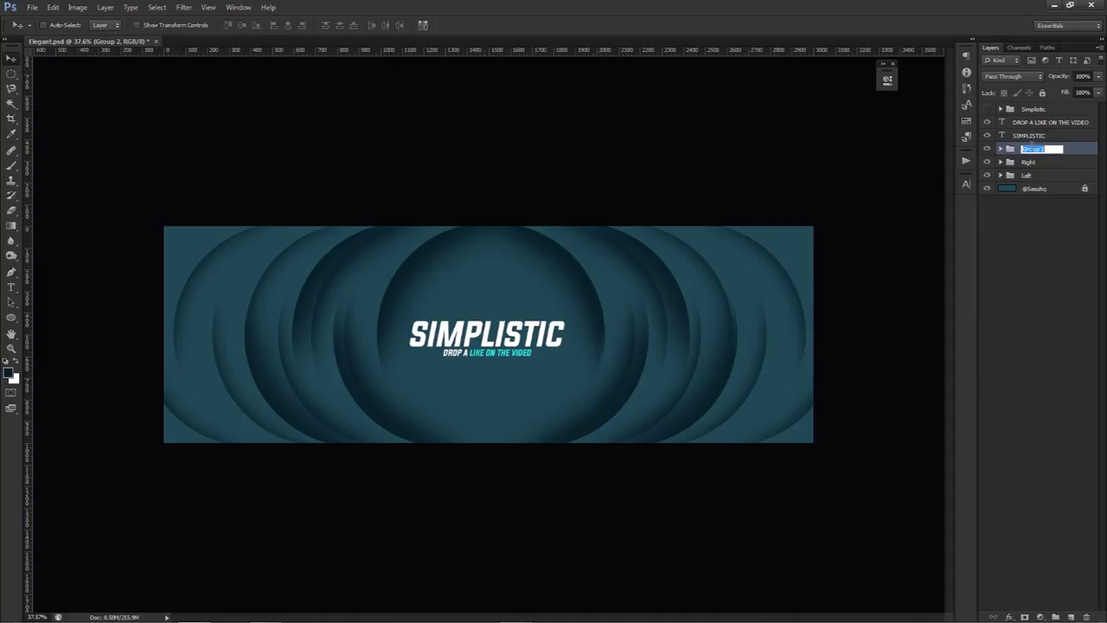
type("Extra indents")
key("Return")
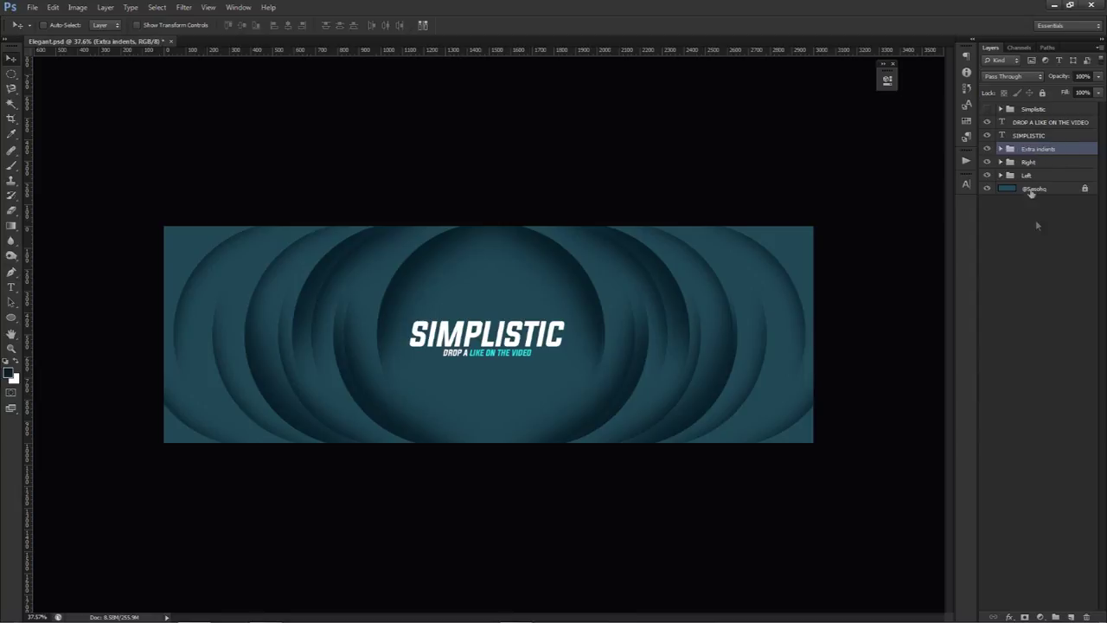
- Duplicate the Right group, merge the copy into a single layer, and move it about 265 px to the left
left_click(1034, 163)
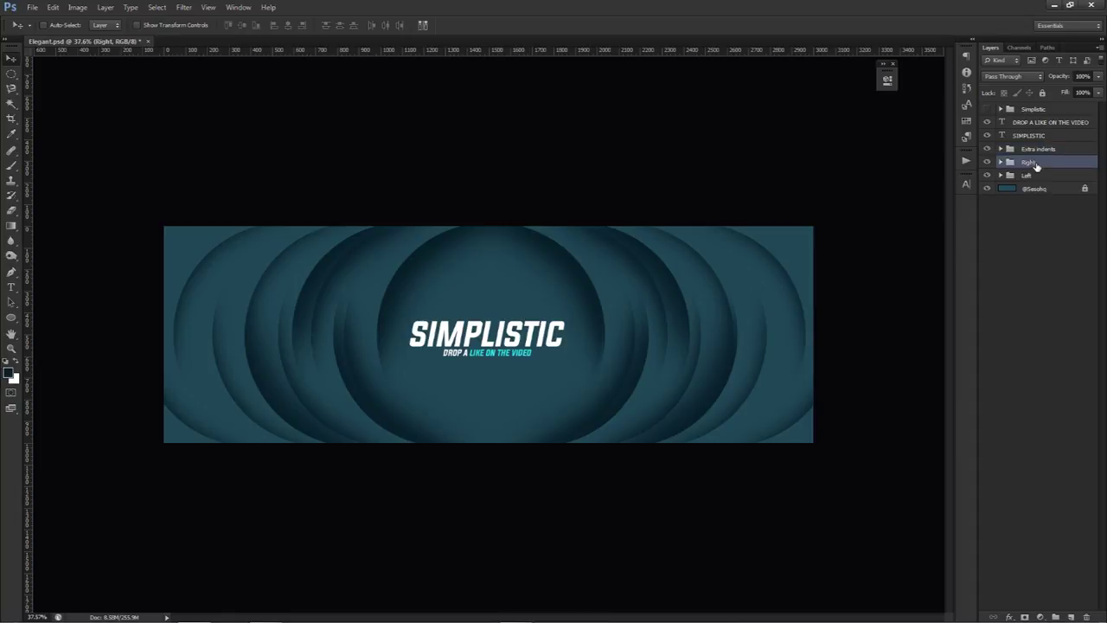
key("ctrl+j")
key("ctrl+e")
left_click_drag(745, 355, 640, 348)
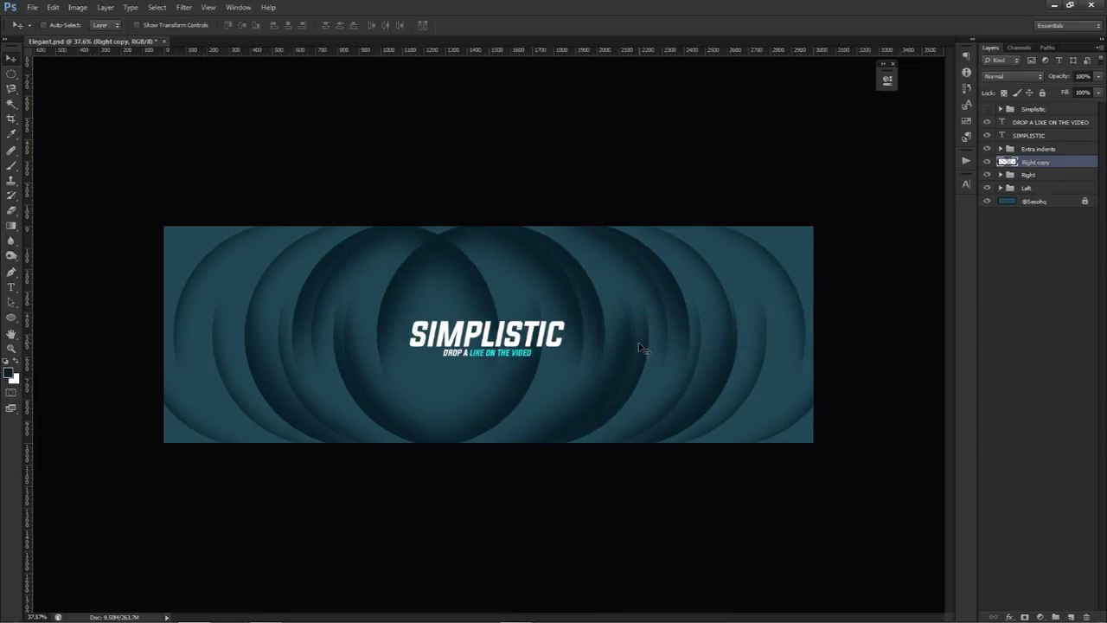
left_click_drag(645, 345, 693, 345)
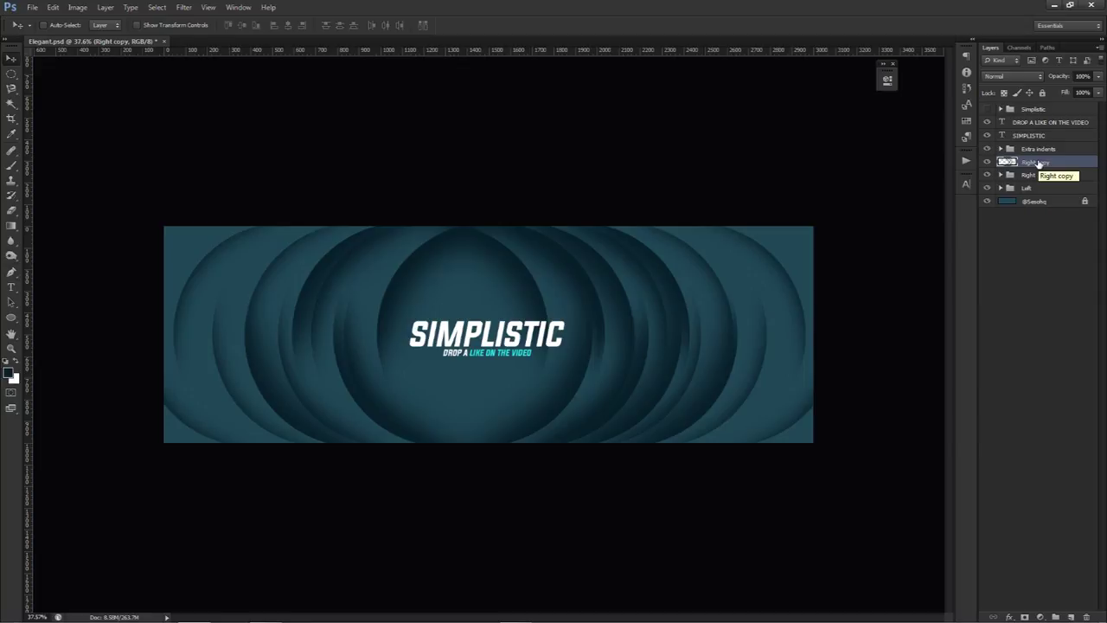
- Colorize the merged arc copy green with Hue 171, Saturation 75 and Lightness +50, and nudge it slightly left
key("ctrl+u")
left_click_drag(825, 276, 752, 272)
left_click(850, 376)
left_click_drag(702, 365, 756, 370)
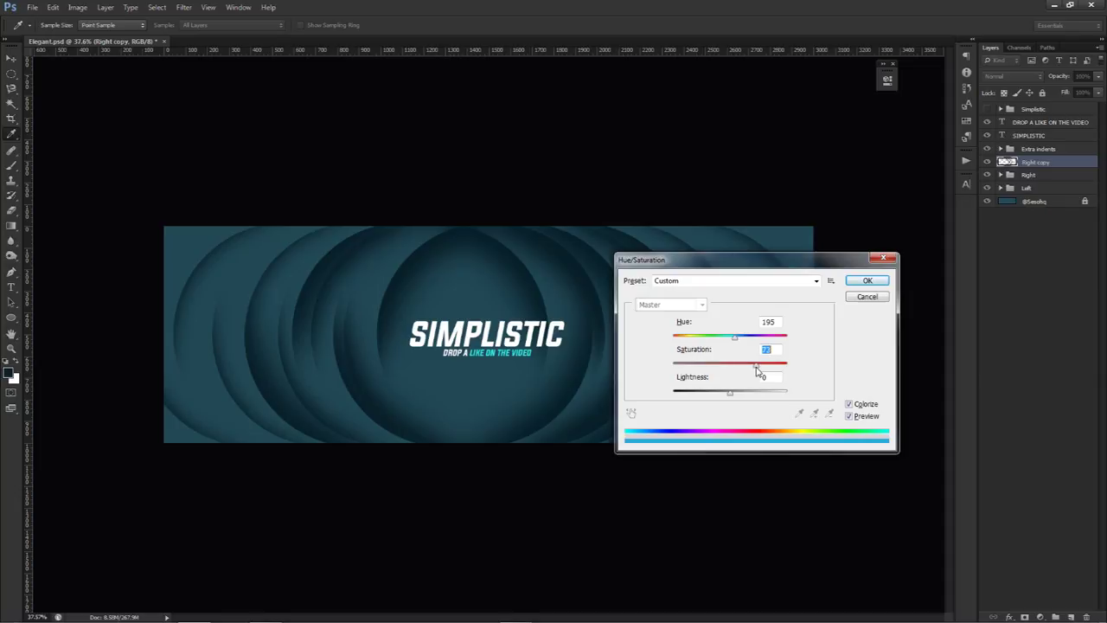
left_click_drag(695, 261, 719, 264)
left_click_drag(752, 395, 778, 398)
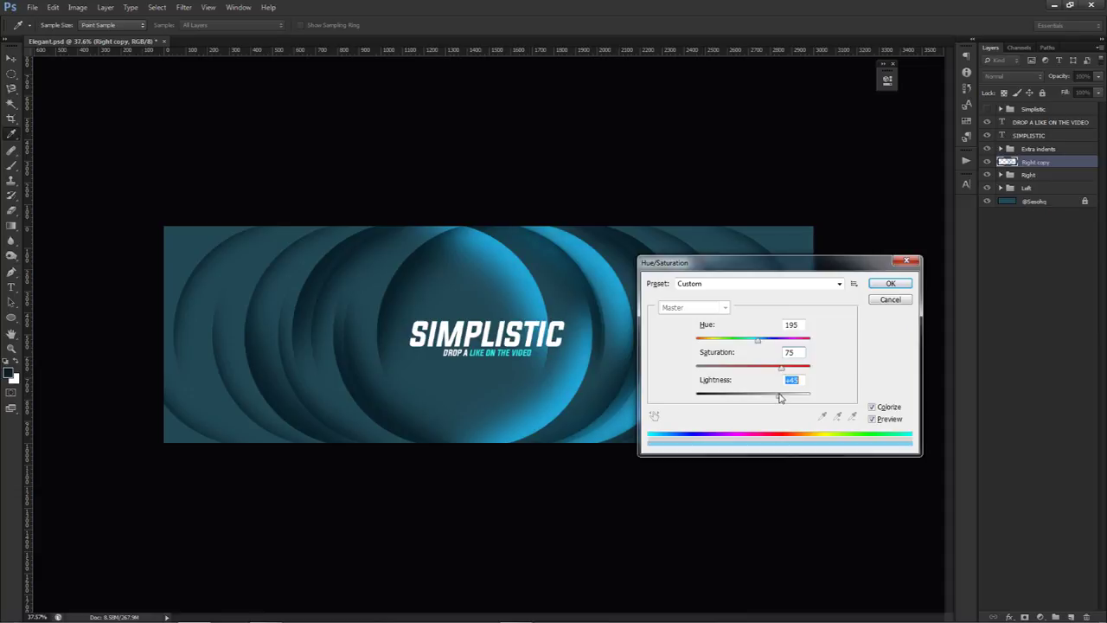
left_click_drag(748, 340, 751, 344)
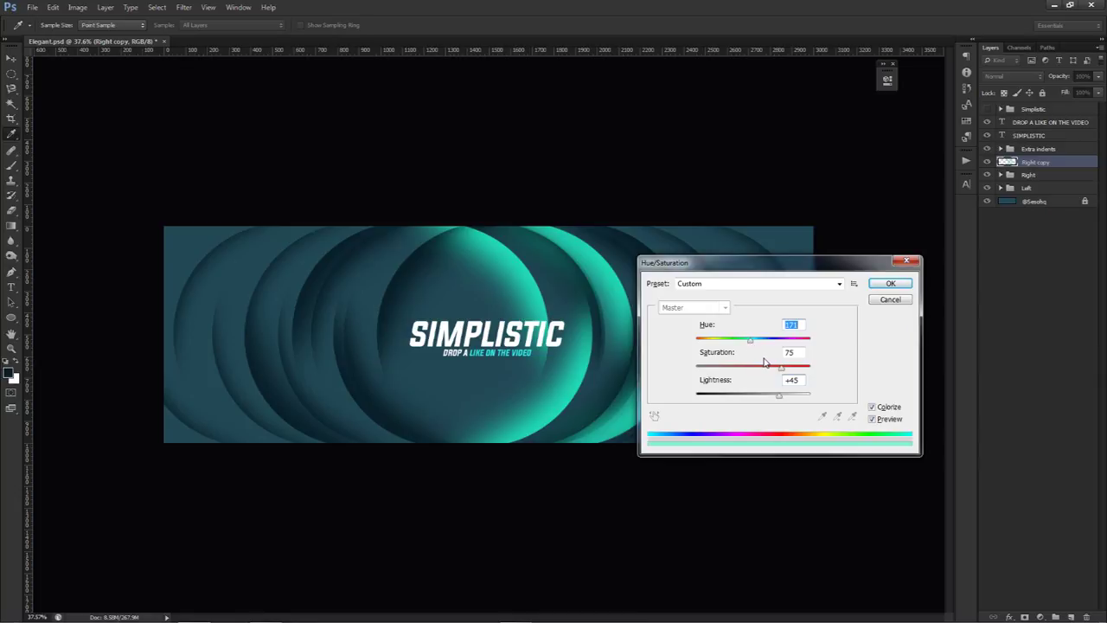
left_click_drag(779, 395, 786, 399)
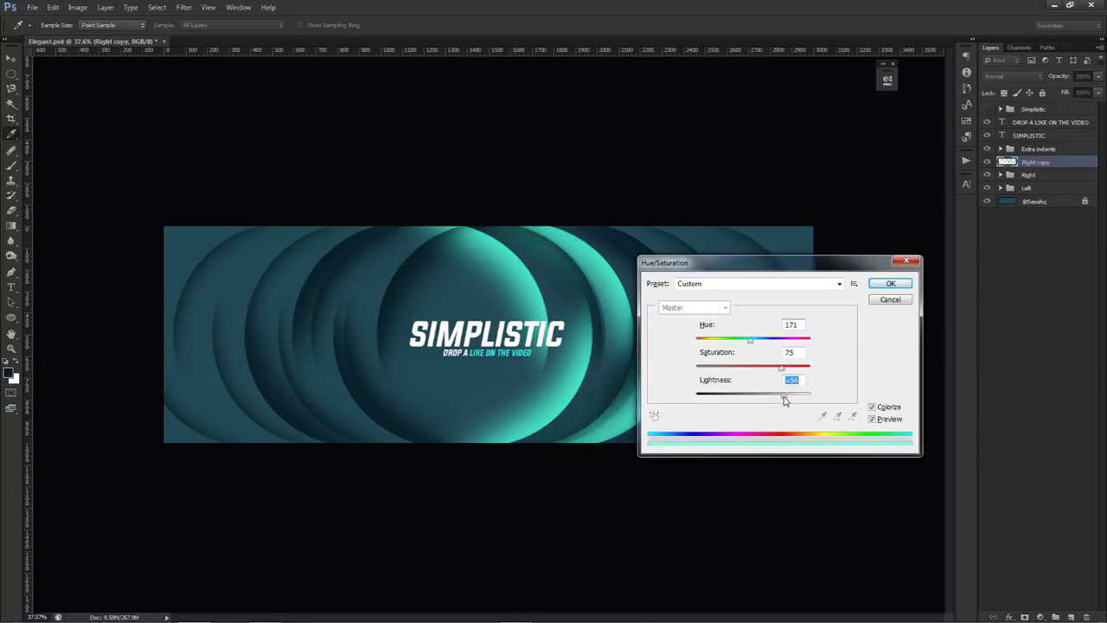
left_click_drag(783, 399, 781, 399)
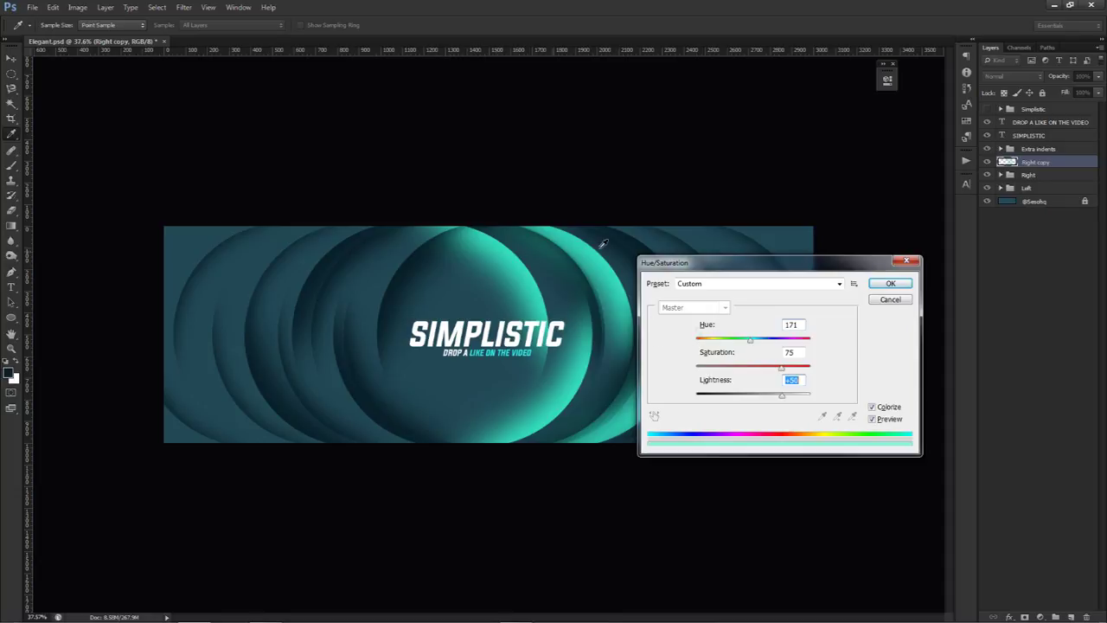
left_click(879, 282)
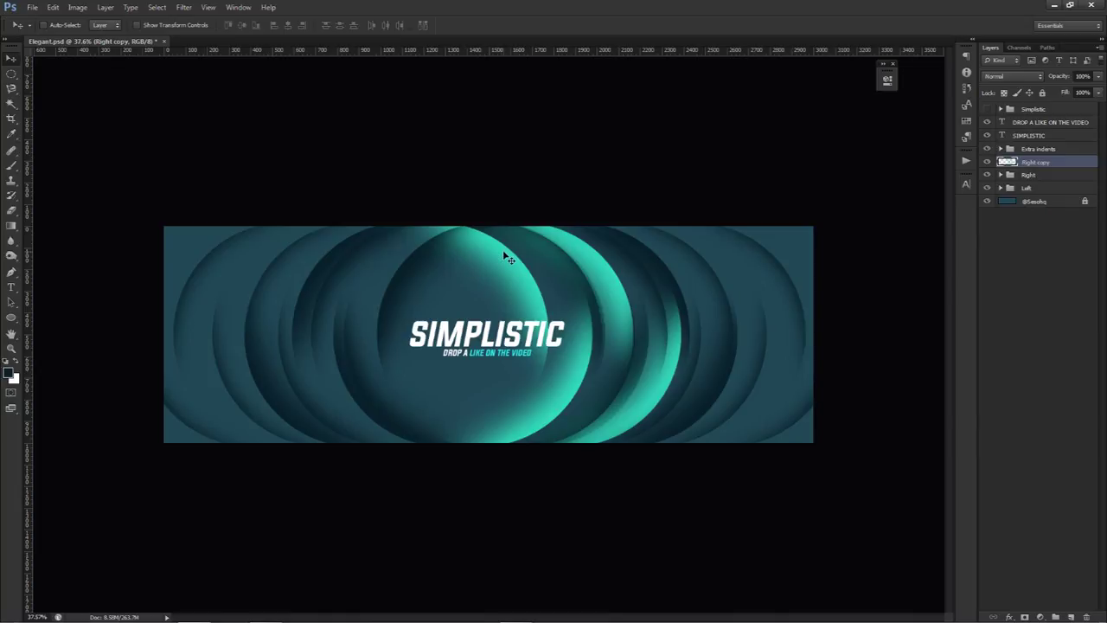
mouse_move(618, 297)
left_mouse_down()
mouse_move(618, 268)
mouse_move(622, 299)
left_mouse_up()
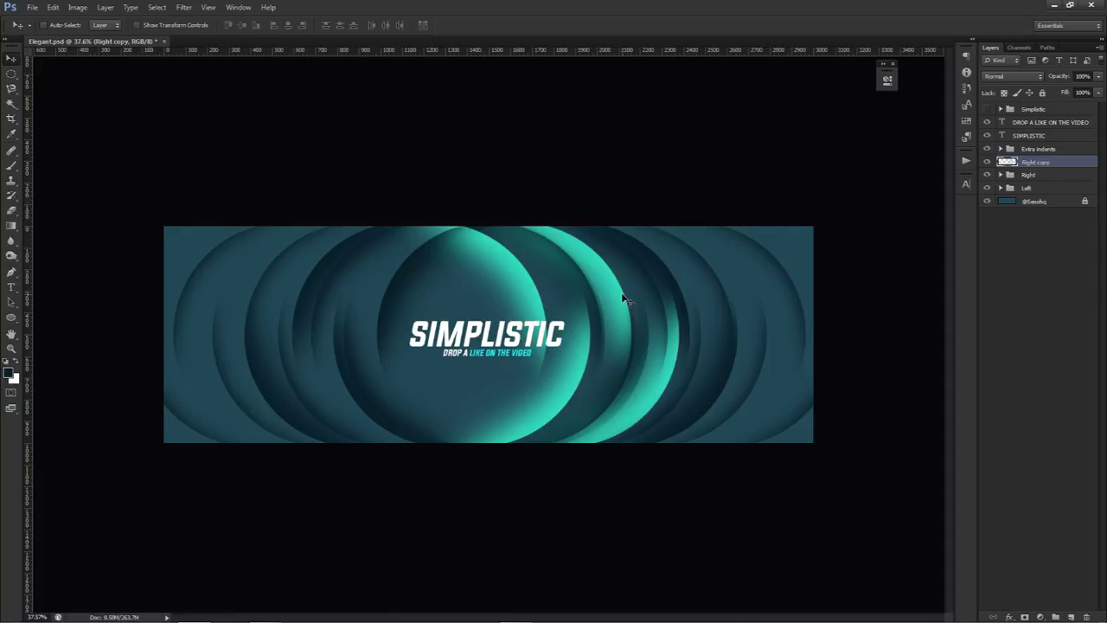
- Recolour the words LIKE ON THE VIDEO in the tagline to the lighter arc green 46f4d3
double_click(538, 352)
left_click_drag(531, 353, 470, 353)
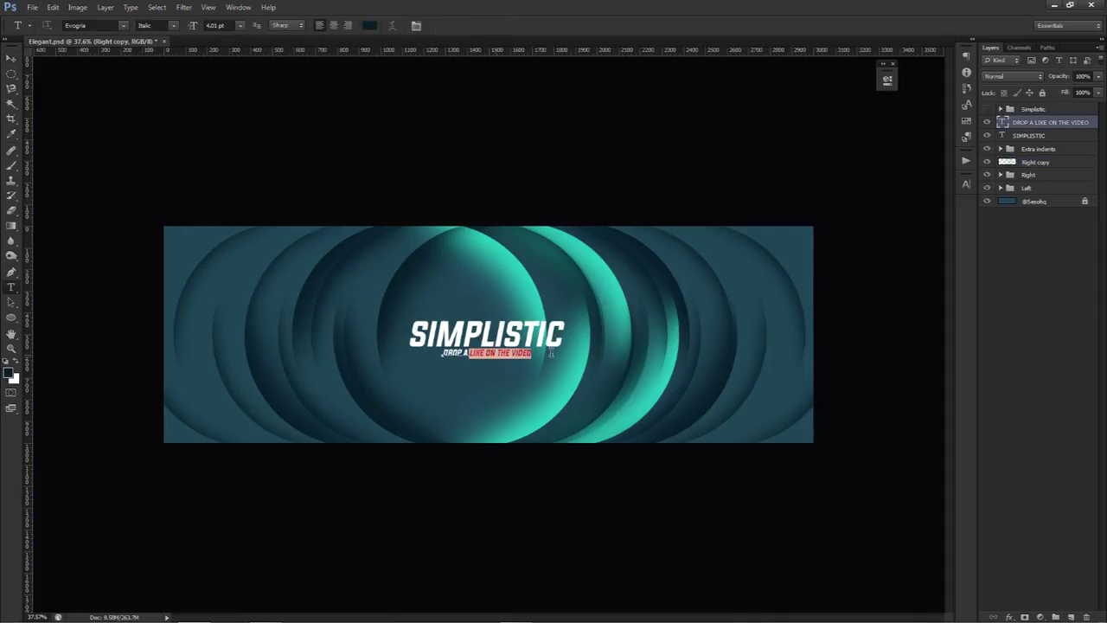
left_click(369, 25)
left_click(595, 256)
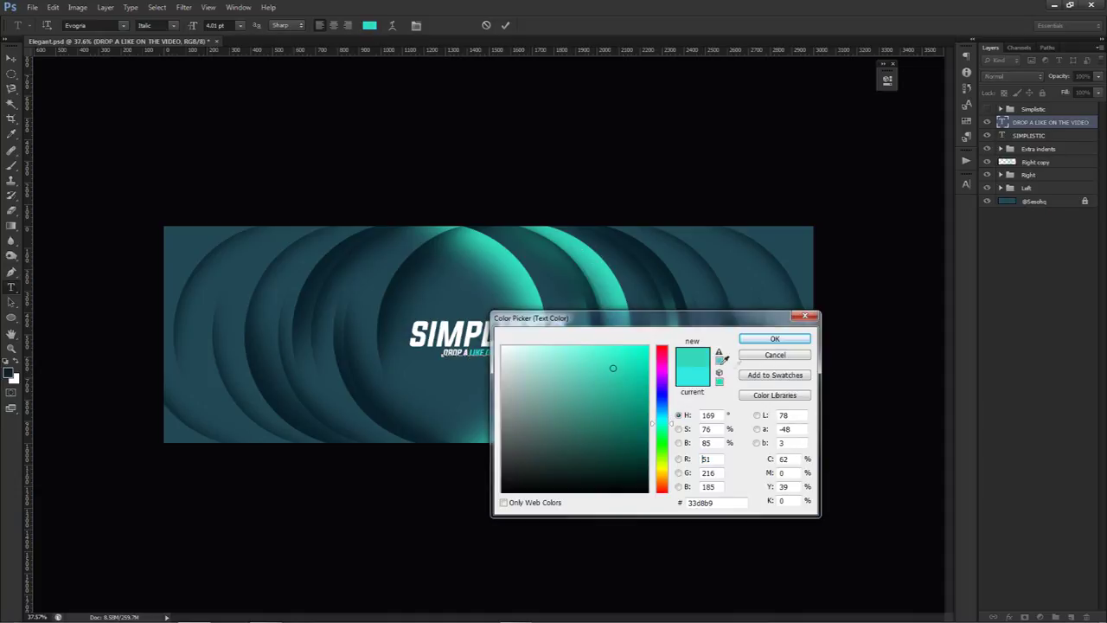
left_click_drag(657, 318, 790, 349)
left_click(739, 383)
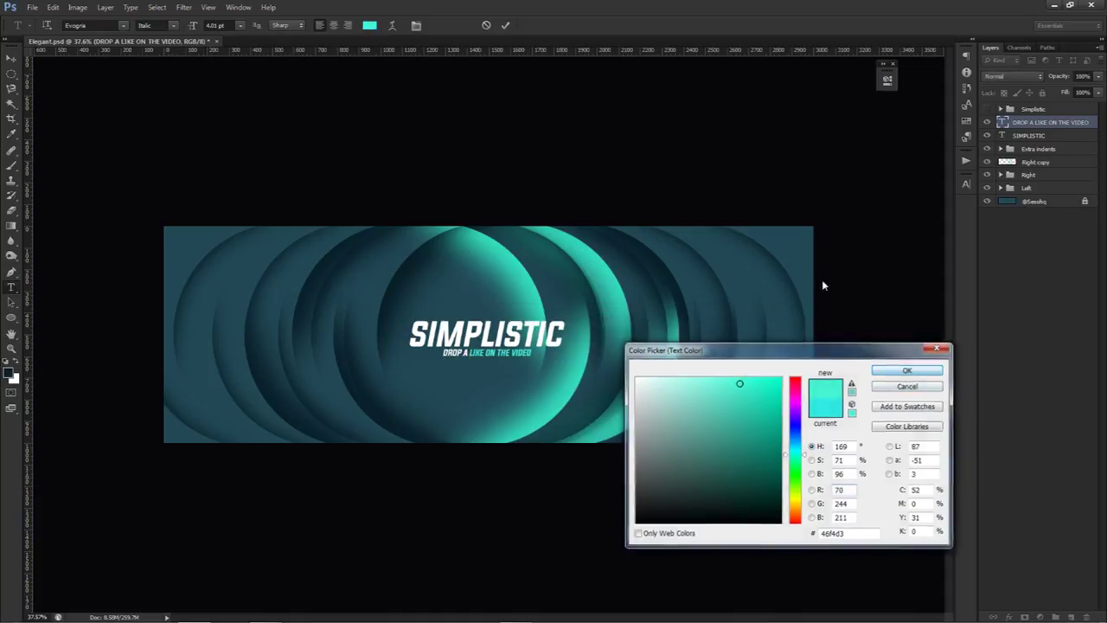
left_click(906, 372)
left_click(506, 25)
- Rename the green arc layer as Green lines
double_click(1037, 162)
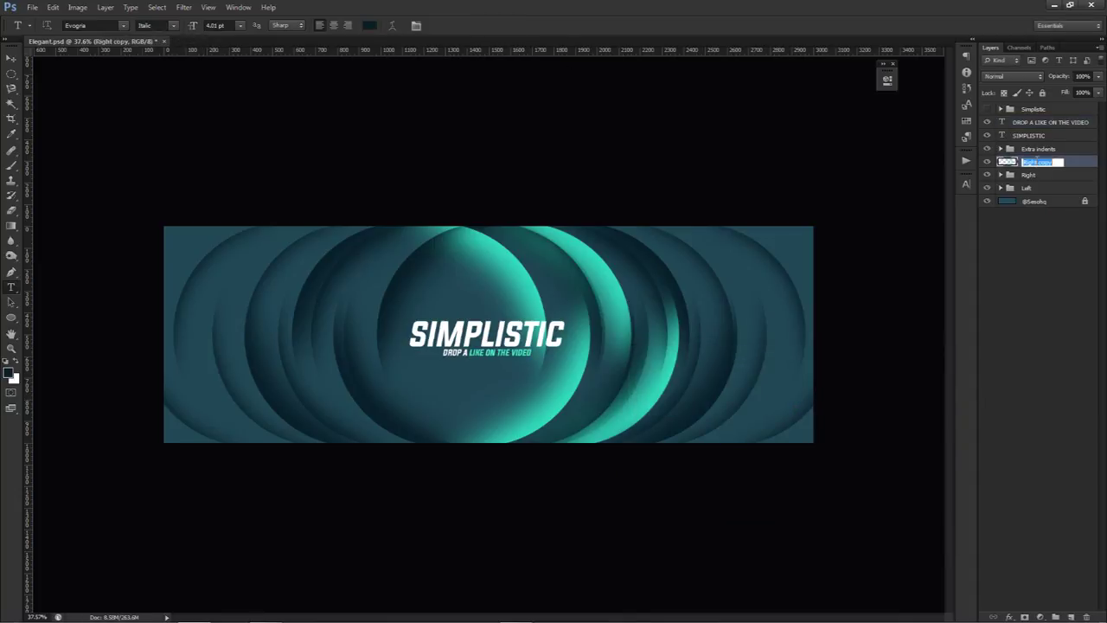
type("Gr")
type("een lineGReen")
key("BackSpace")
key("BackSpace")
key("BackSpace")
key("BackSpace")
key("BackSpace")
key("BackSpace")
type("ines")
key("Return")
- Duplicate the Green lines layer and turn the copy white by setting its Lightness to +100
key("ctrl+j")
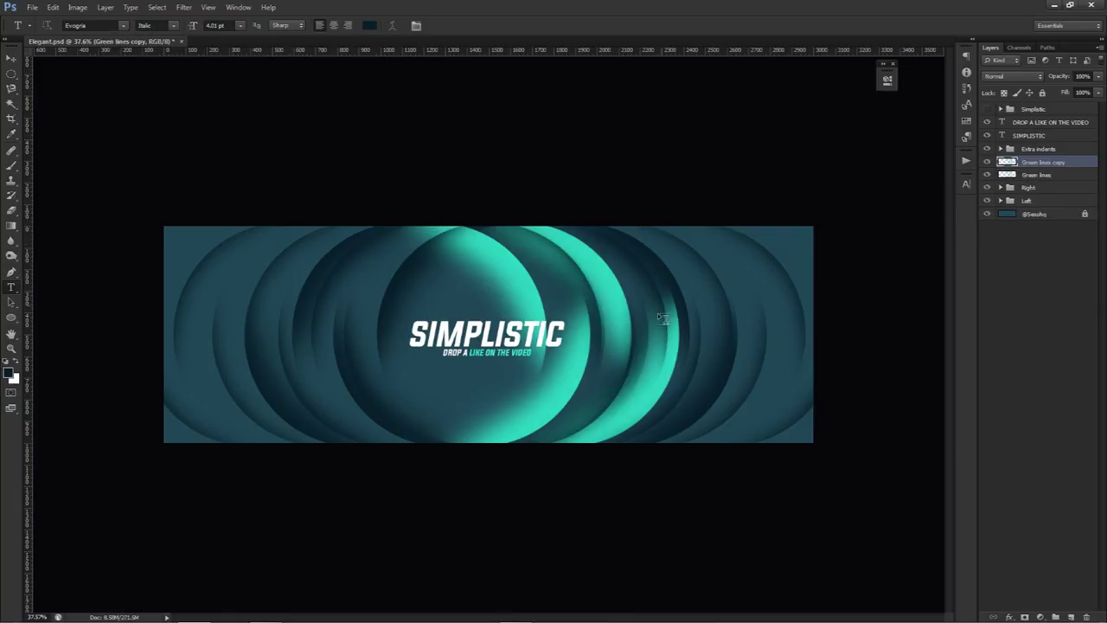
left_click(656, 332)
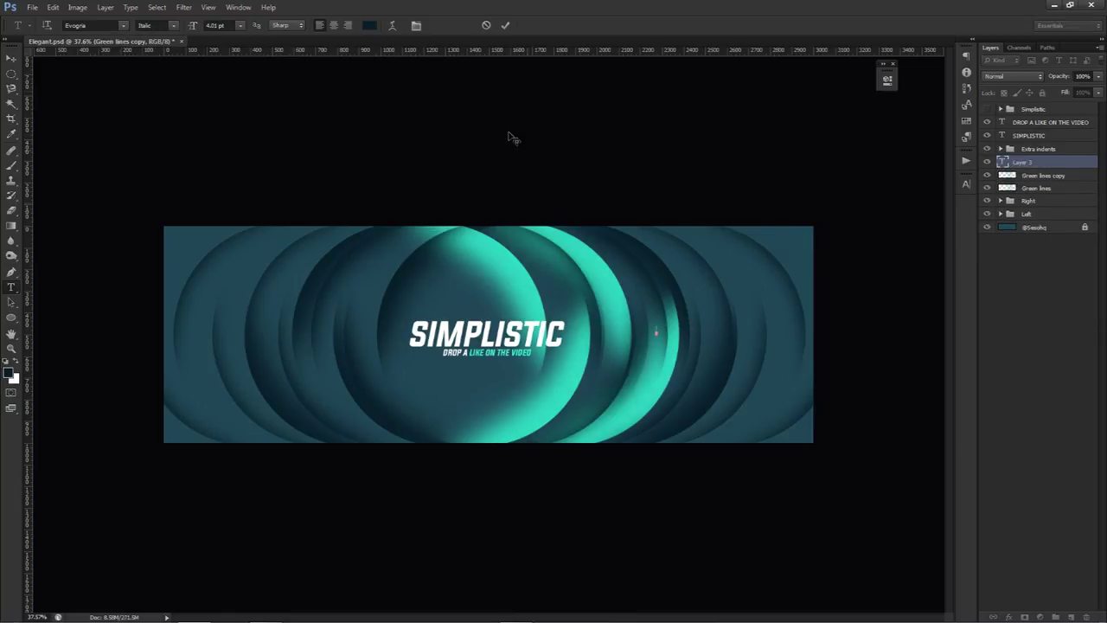
left_click(485, 27)
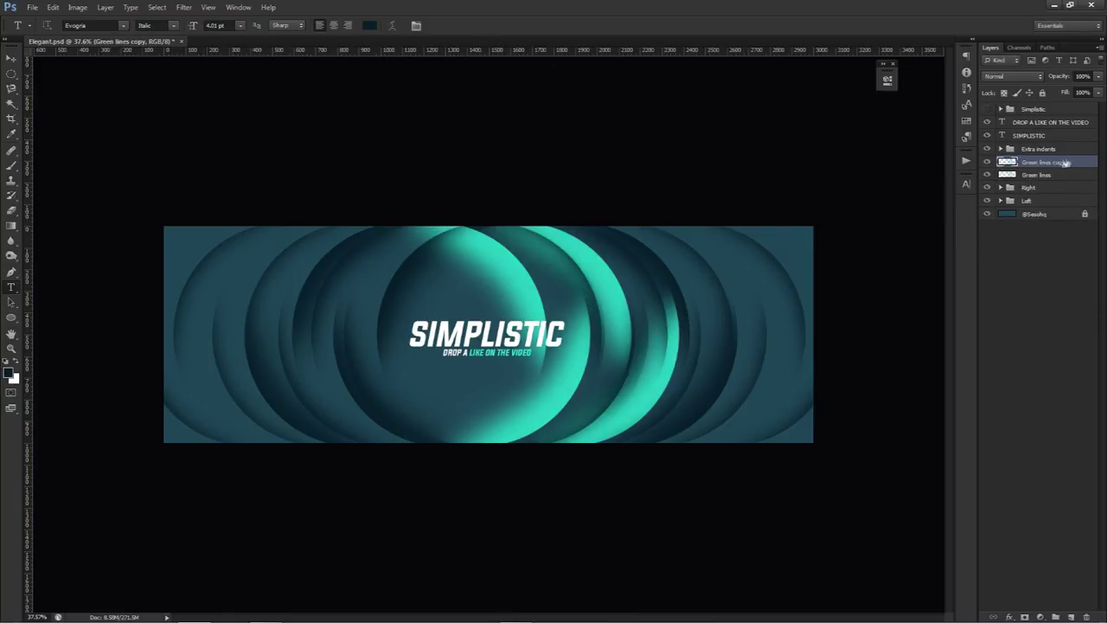
key("ctrl+u")
left_click_drag(753, 395, 888, 403)
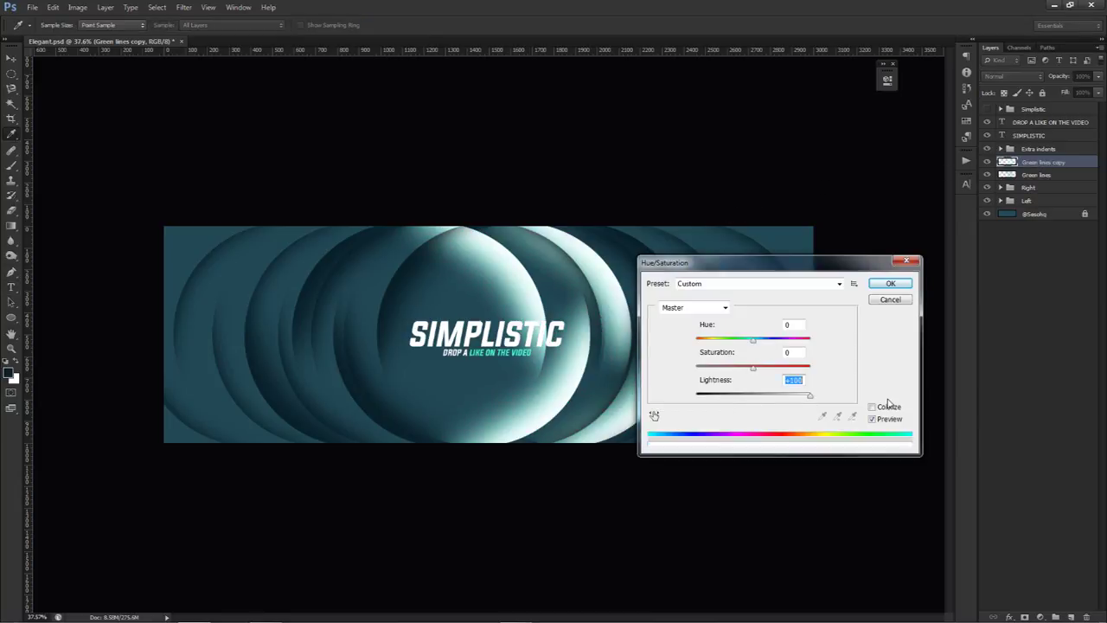
left_click(890, 282)
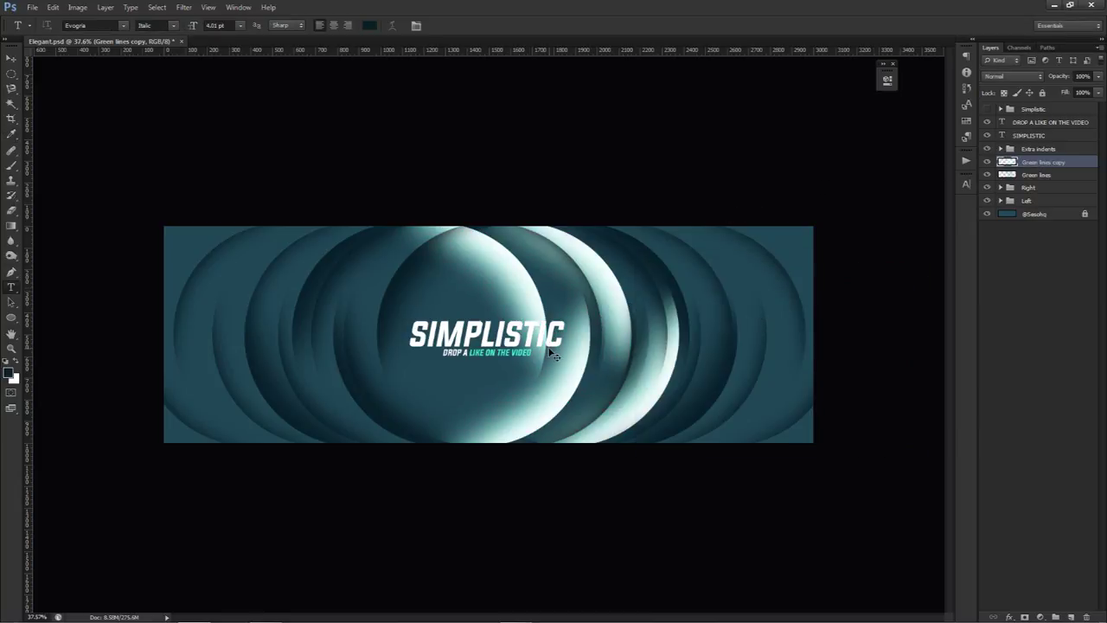
- Flip the white arc copy horizontally and move it left so its arcs mirror the green ones around the title
key("ctrl+t")
right_click(575, 340)
left_click(636, 513)
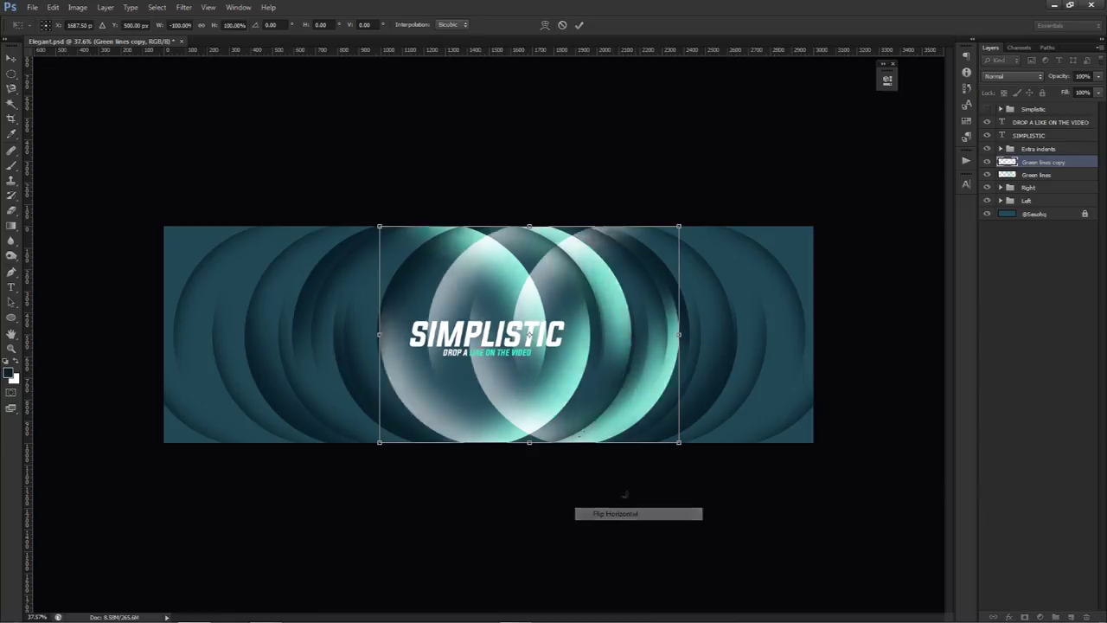
key("Return")
key("v")
left_click_drag(579, 350, 531, 372)
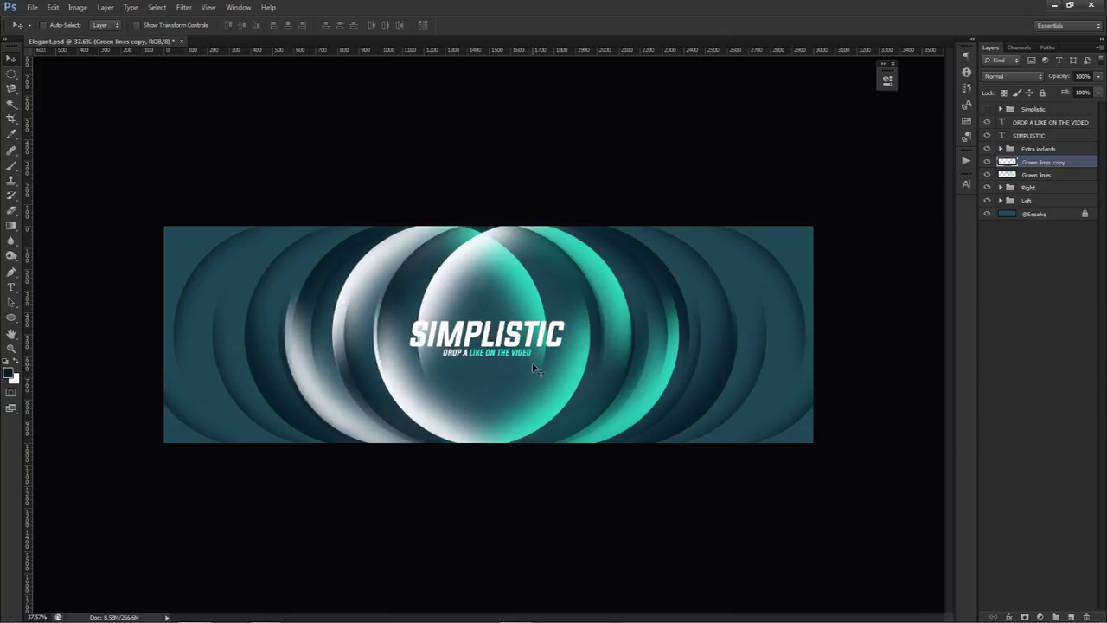
- Erase the upper and inner parts of the white arcs with a large soft eraser, leaving faint lower-left highlights
key("e")
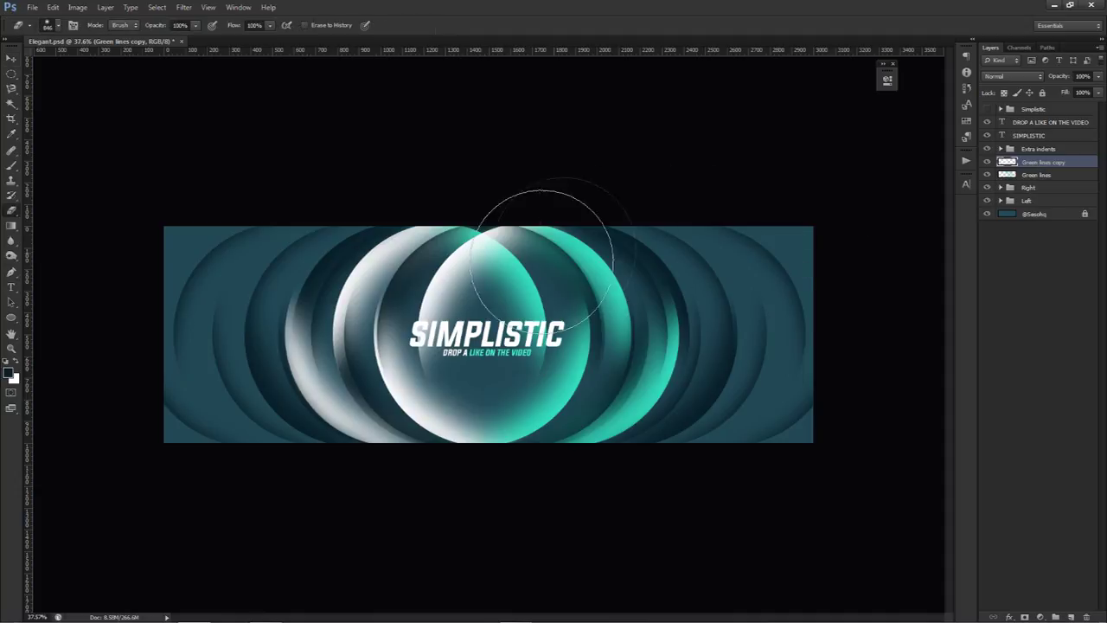
mouse_move(531, 189)
left_mouse_down()
mouse_move(379, 221)
mouse_move(494, 275)
mouse_move(533, 308)
mouse_move(553, 333)
mouse_move(480, 342)
mouse_move(530, 376)
mouse_move(534, 403)
mouse_move(206, 282)
mouse_move(240, 294)
mouse_move(230, 370)
mouse_move(257, 408)
mouse_move(247, 494)
left_mouse_up()
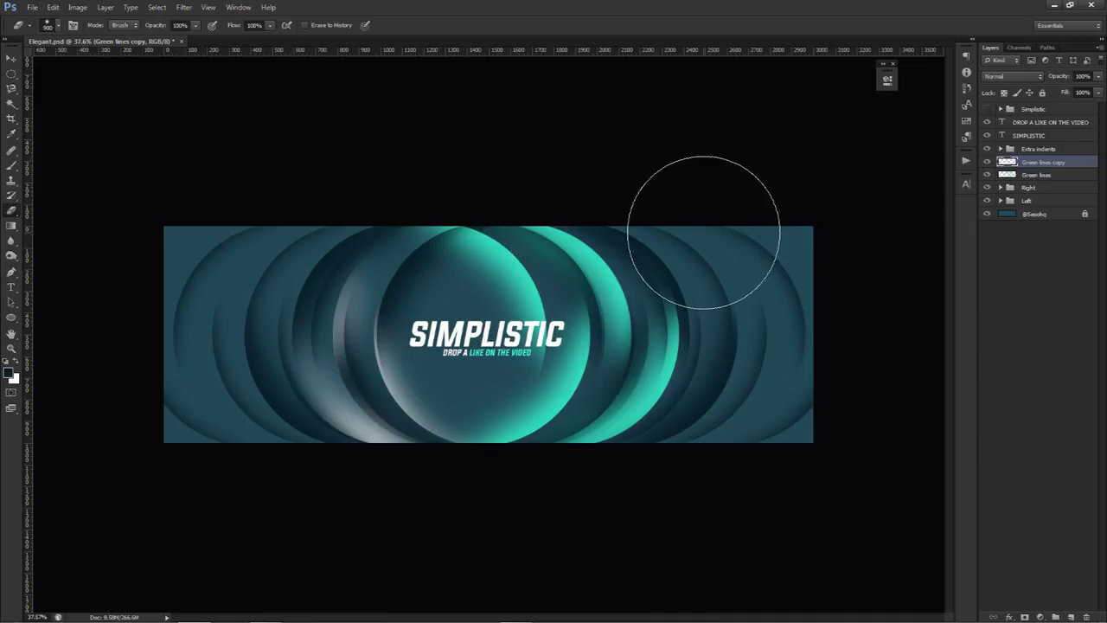
- Above the tagline layer, draw an unfilled circle about 1416 px wide from the canvas centre with a 1.5 pt white dotted stroke
left_click(1050, 123)
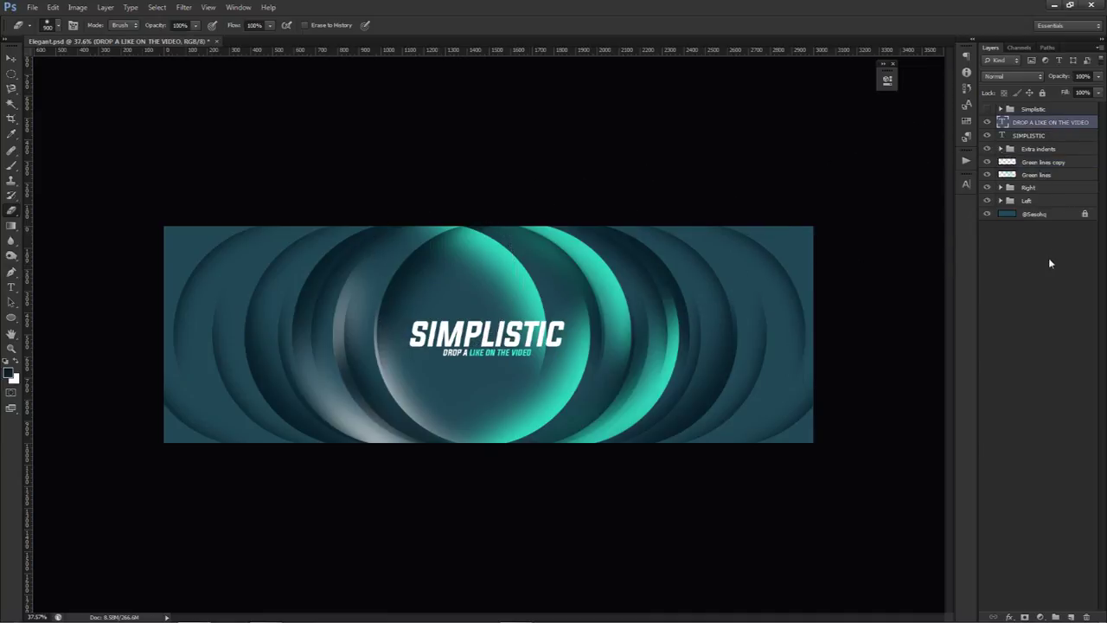
left_click(1070, 616)
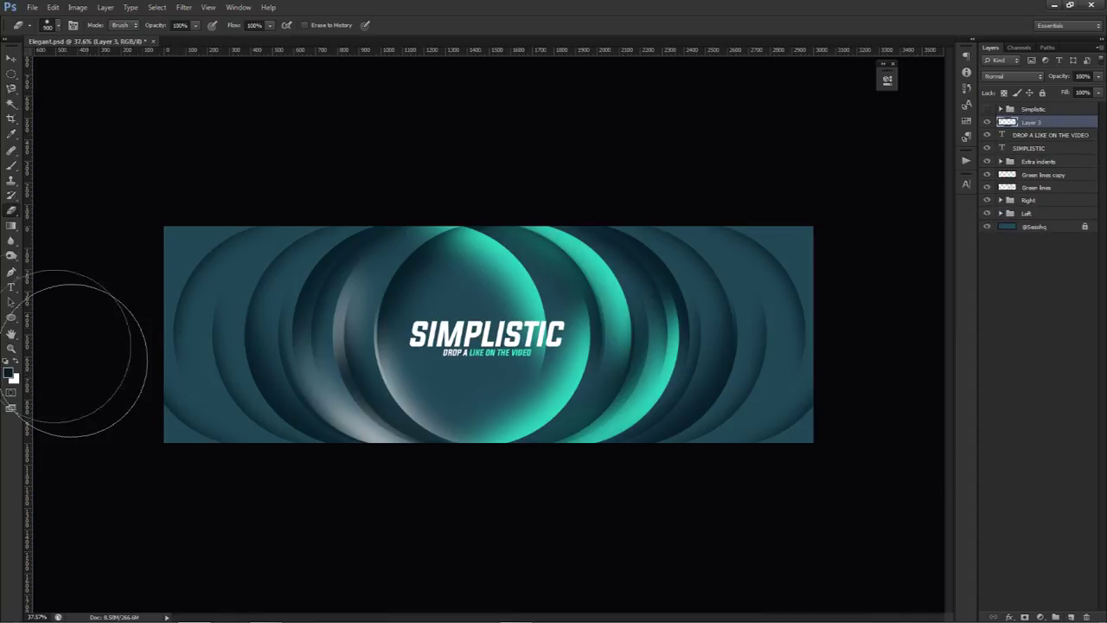
left_click(12, 319)
left_click(71, 25)
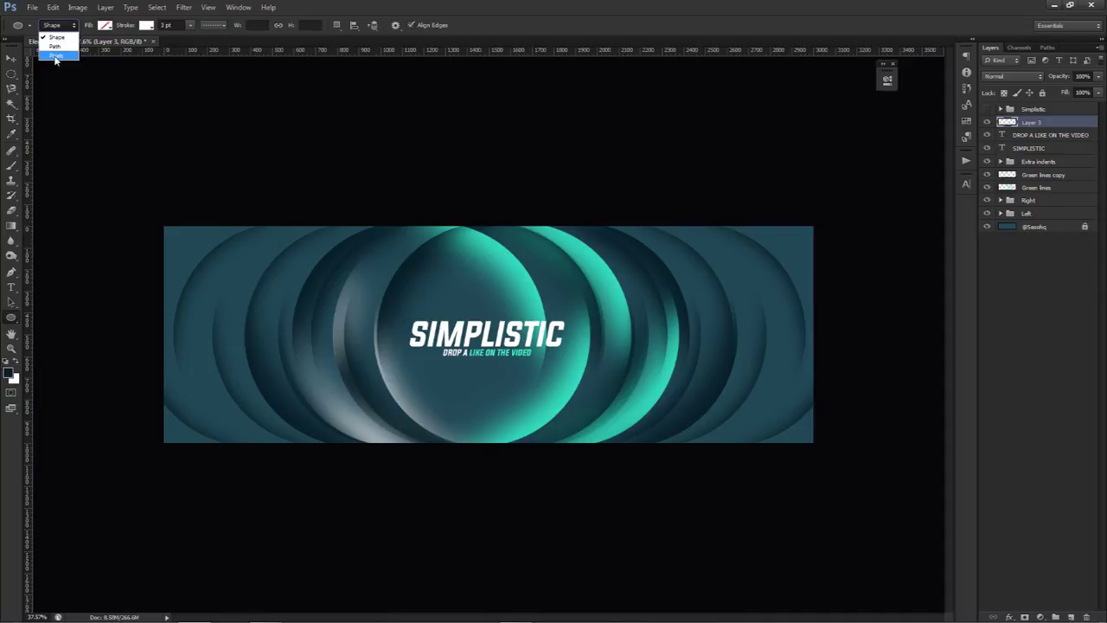
left_click(110, 31)
left_click(105, 25)
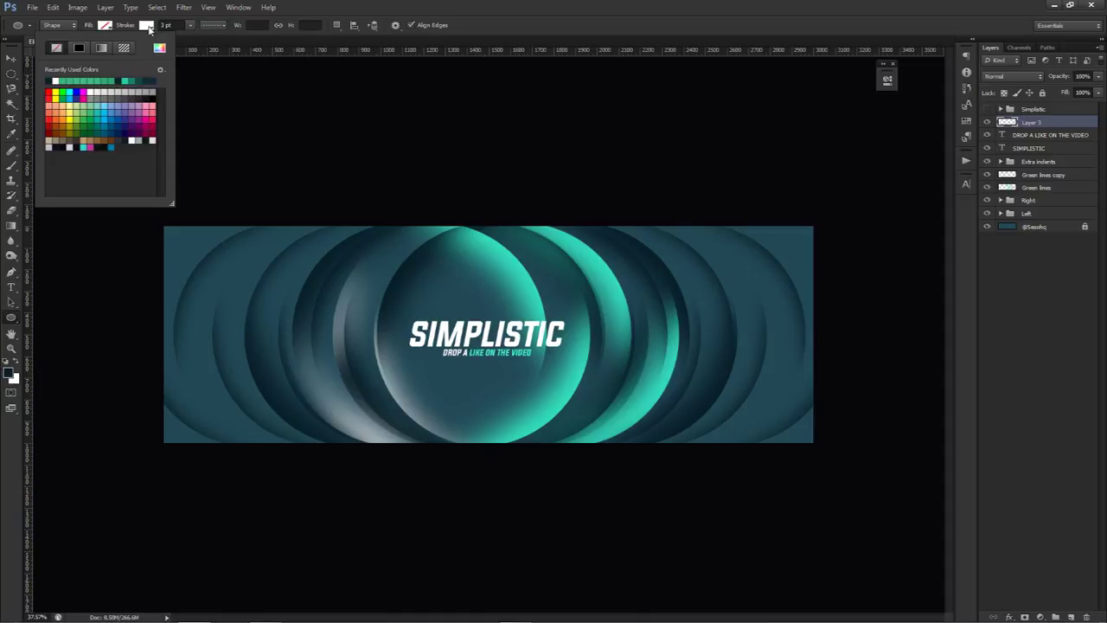
left_click(149, 29)
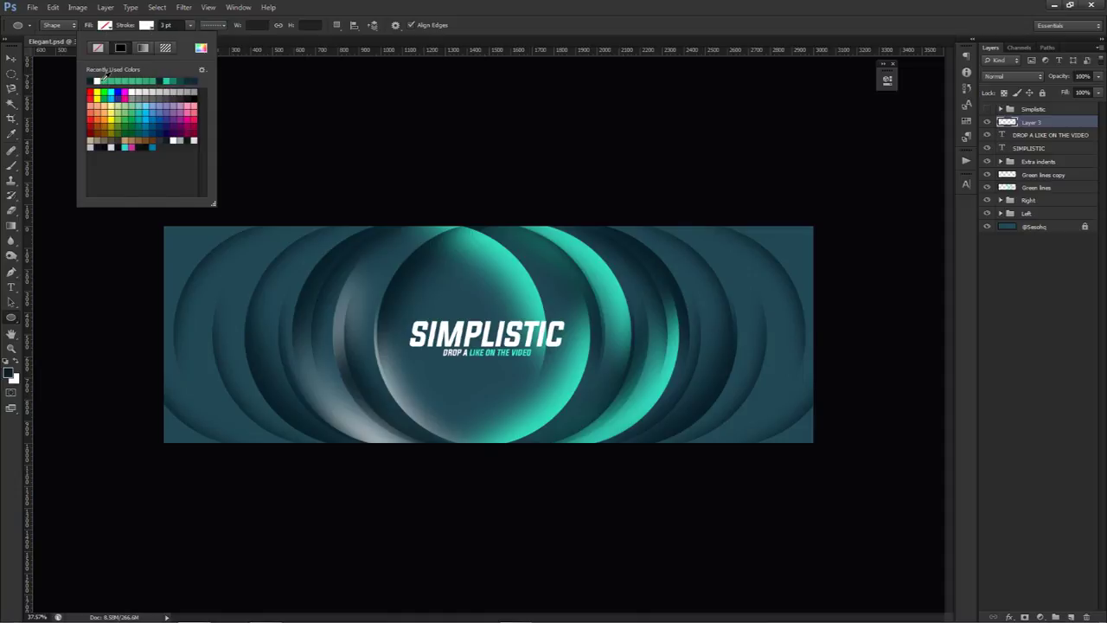
left_click(169, 25)
left_click_drag(176, 25, 160, 26)
type("1.5")
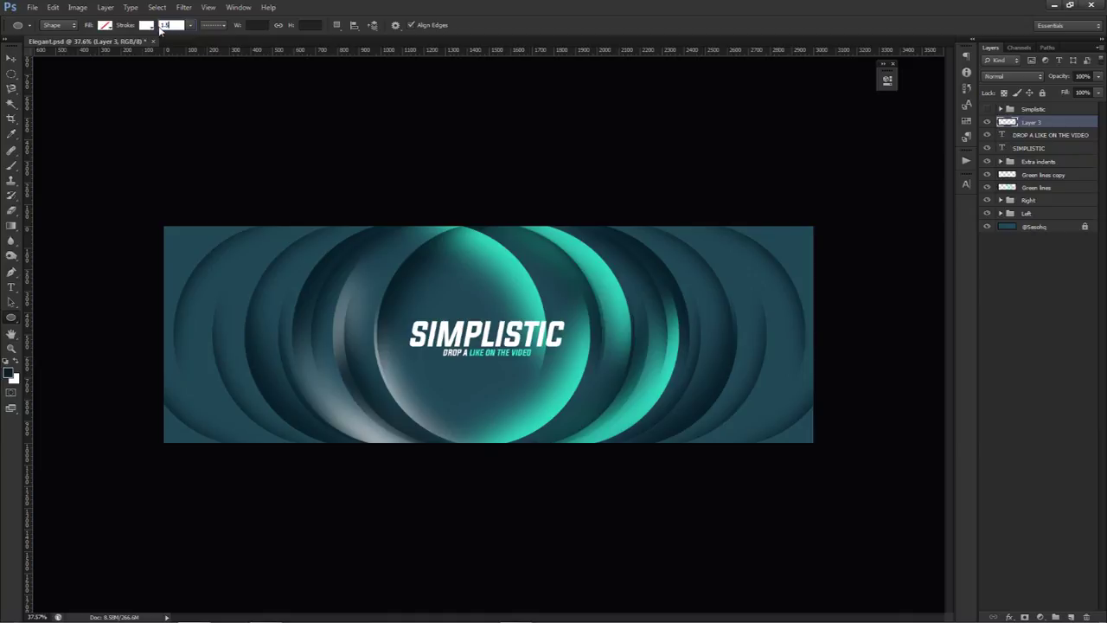
left_click(204, 27)
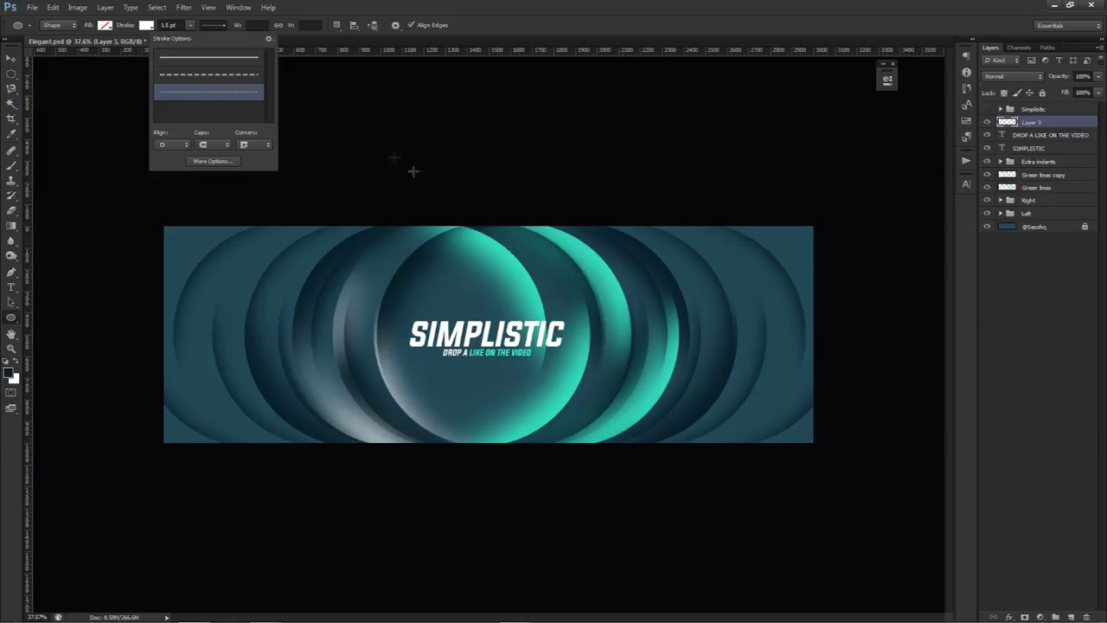
left_click(486, 334)
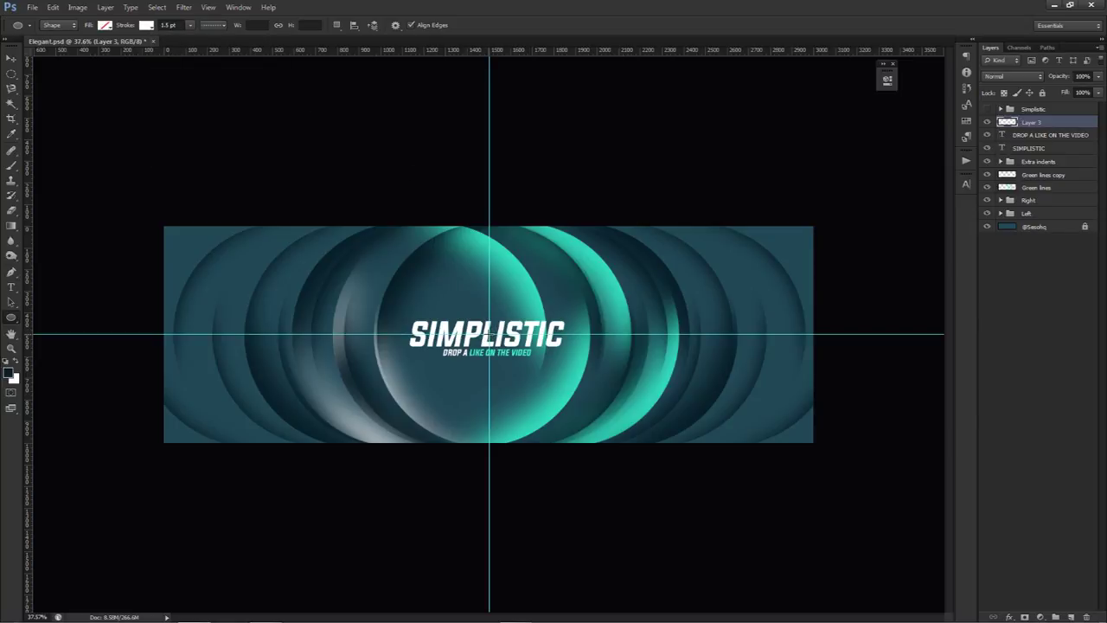
left_click_drag(487, 334, 641, 568)
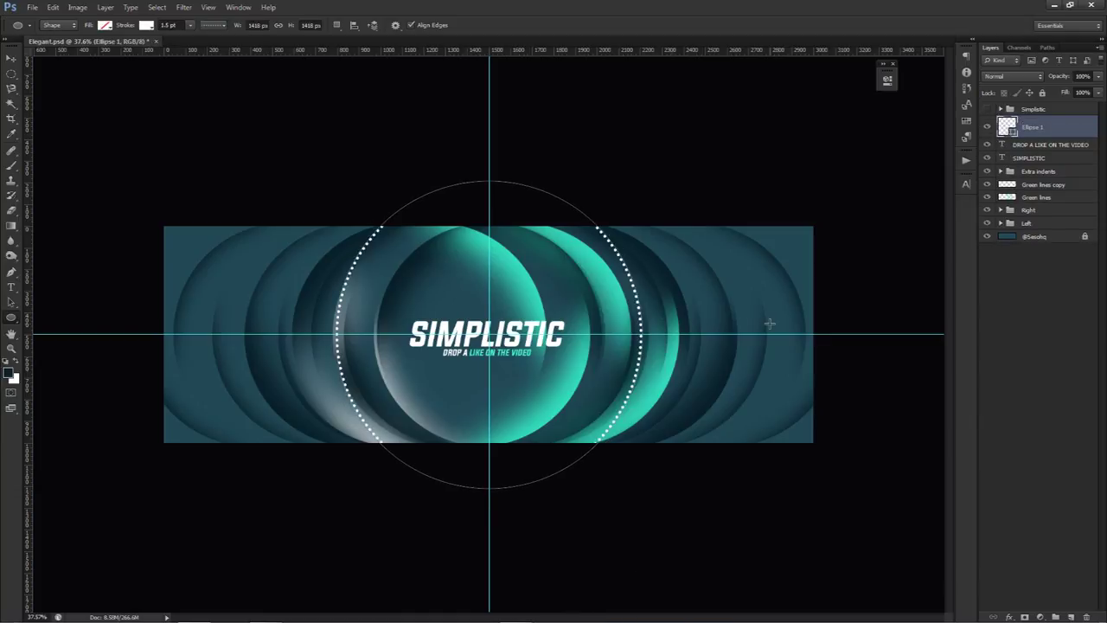
- Rasterize the dotted circle layer and add a new empty layer above it as its clipping mask
right_click(1062, 135)
left_click(1031, 214)
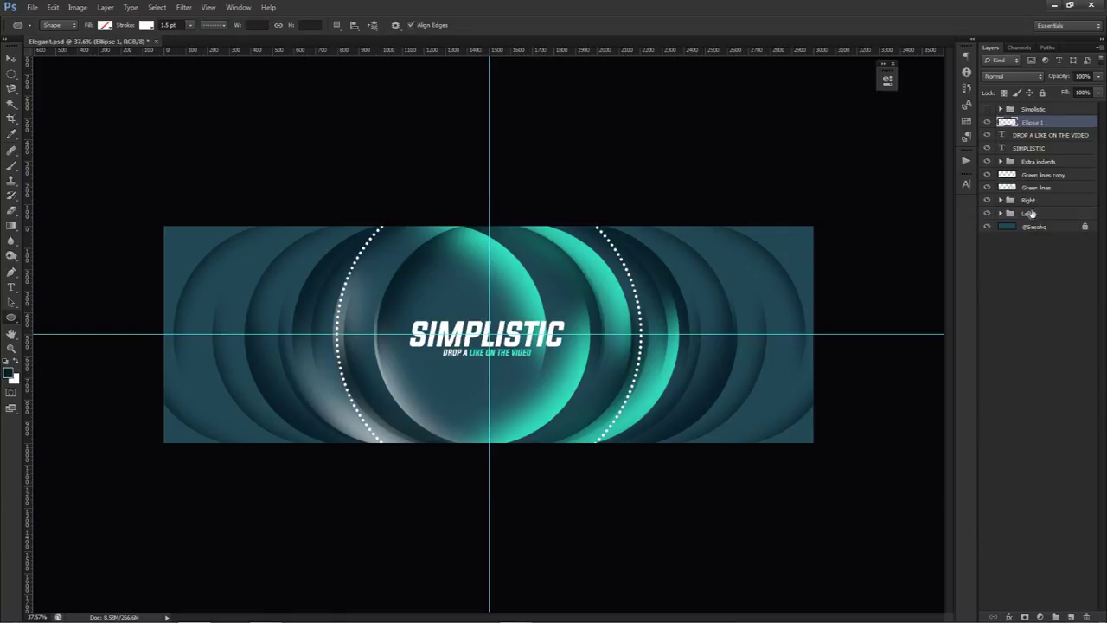
left_click(1073, 616)
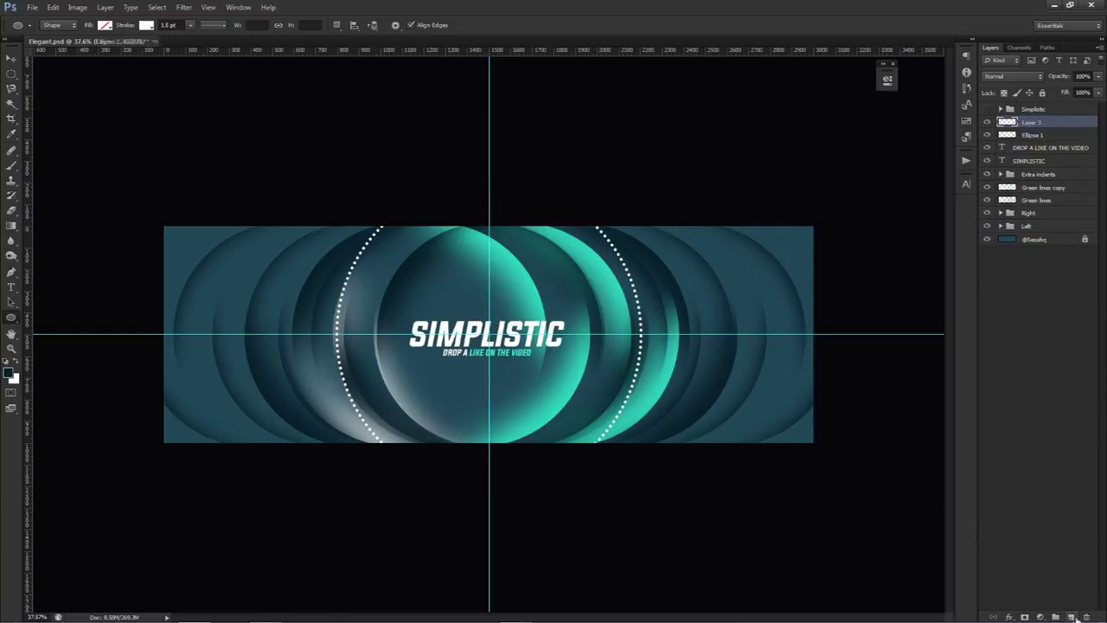
right_click(1052, 124)
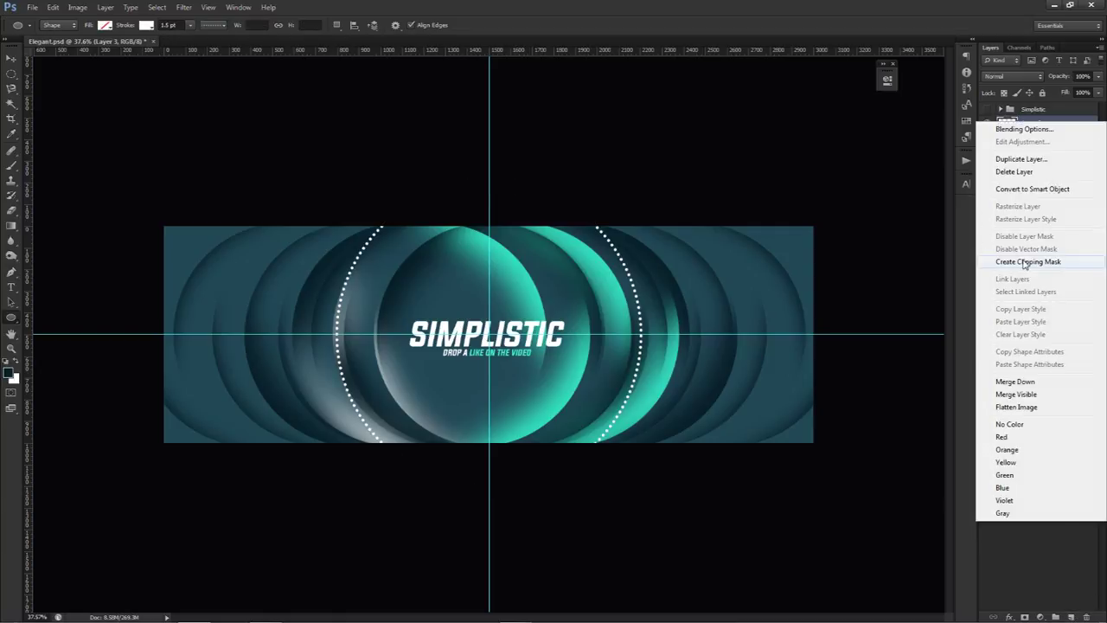
left_click(1042, 258)
- Rename the rasterized dotted circle layer as Dots
left_click(1035, 137)
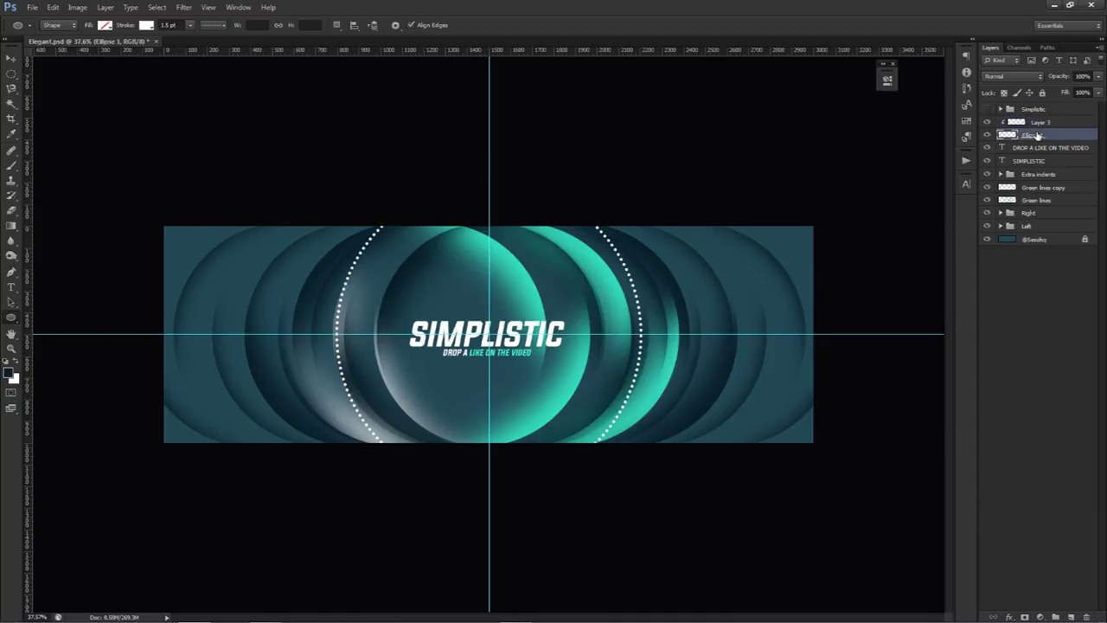
double_click(1034, 136)
type("Eots")
key("Return")
- On the clipped layer, paint the middle dots on both sides of the circle with green sampled from the arcs
left_click(1048, 124)
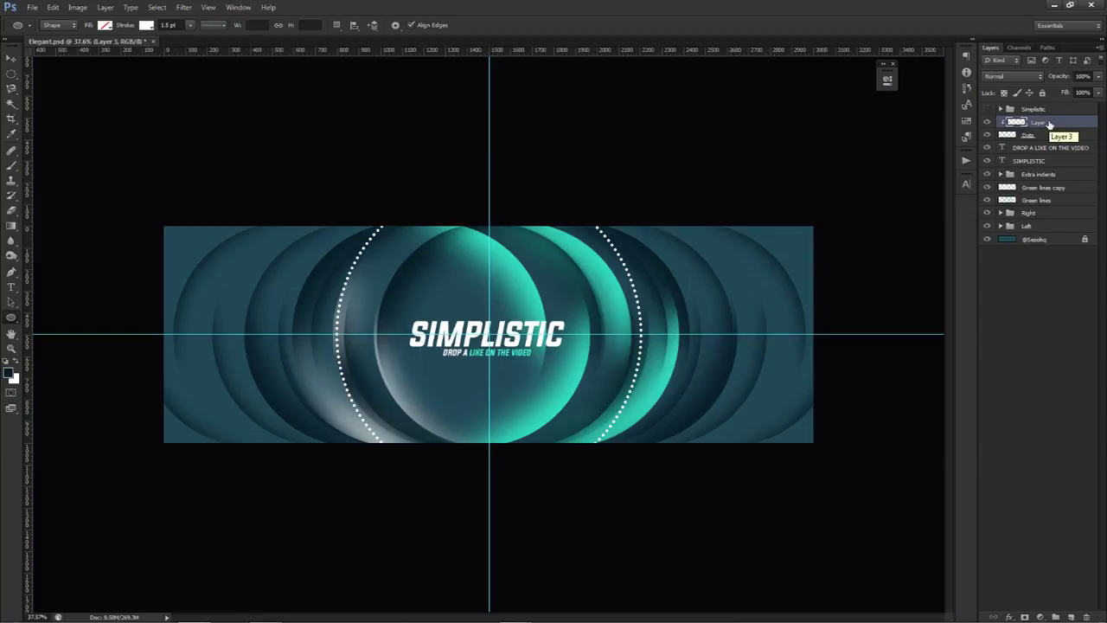
key("b")
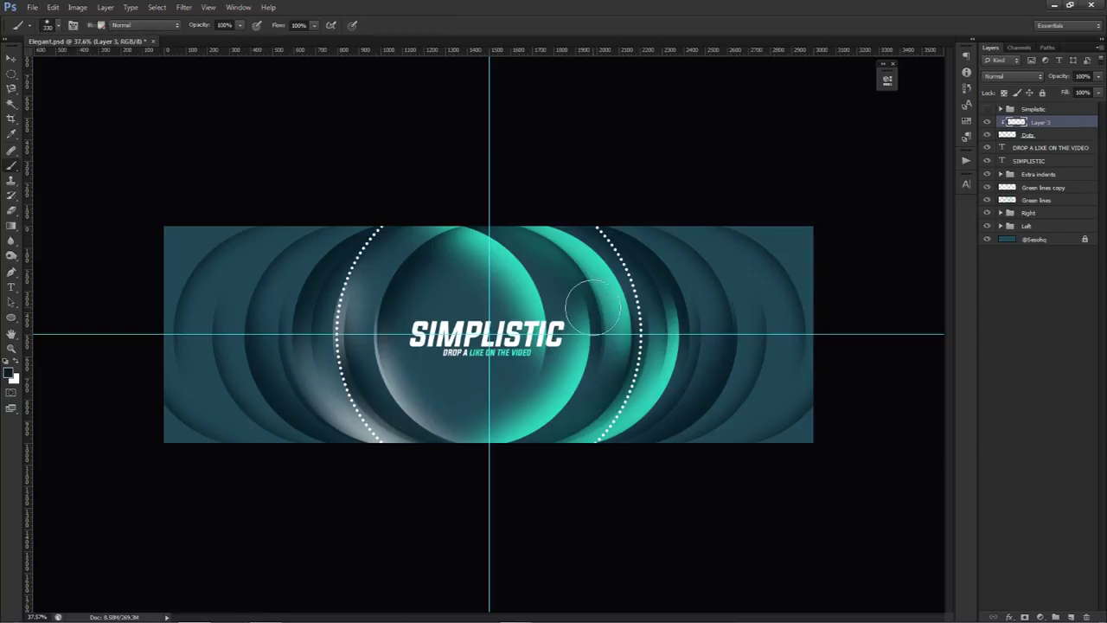
left_click(609, 298, "alt")
right_click(698, 360, "alt")
mouse_move(698, 360)
left_mouse_down()
mouse_move(707, 272)
mouse_move(709, 346)
mouse_move(721, 347)
left_mouse_up()
mouse_move(328, 360)
left_mouse_down()
mouse_move(345, 391)
mouse_move(432, 380)
mouse_move(344, 356)
mouse_move(337, 294)
mouse_move(337, 329)
left_mouse_up()
- Merge the green paint layer with the Dots layer and hide the guides
left_click(1040, 135, "shift")
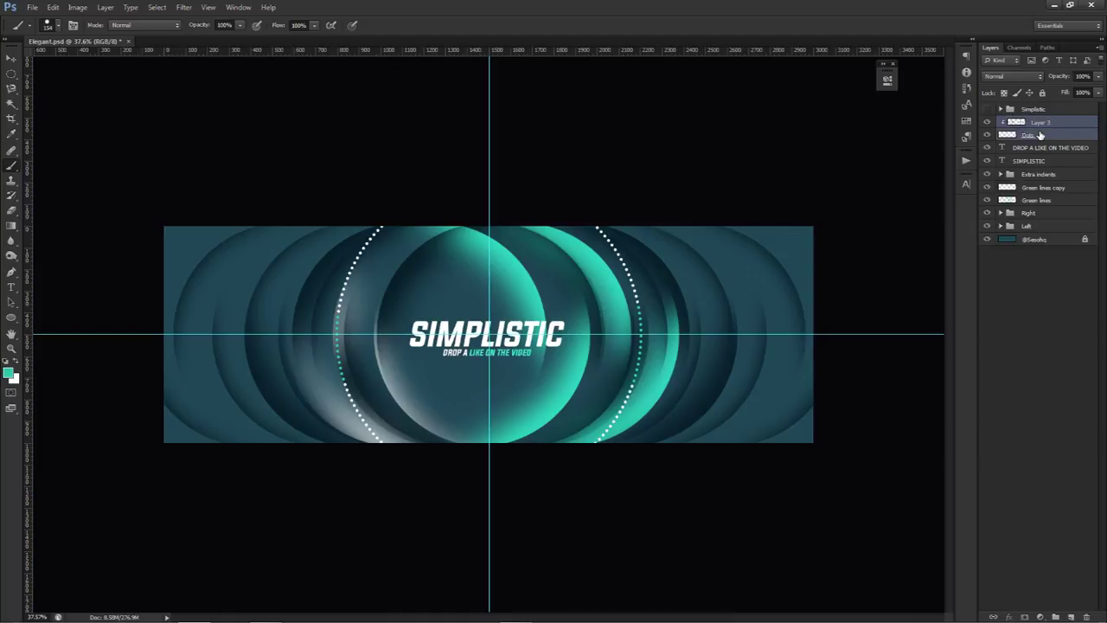
key("ctrl+e")
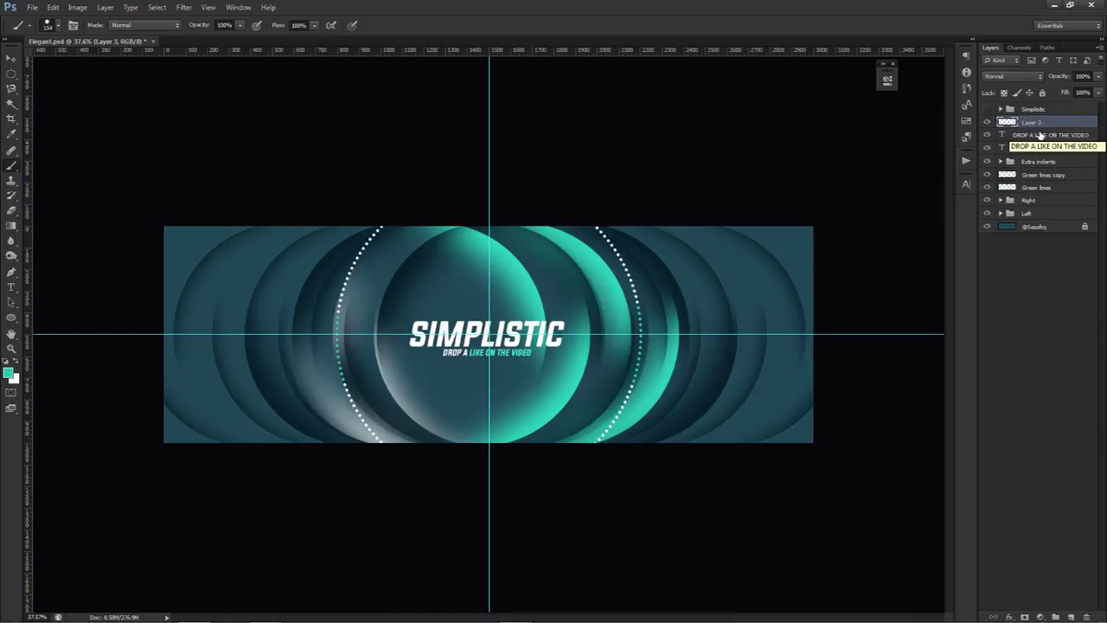
key("ctrl+g")
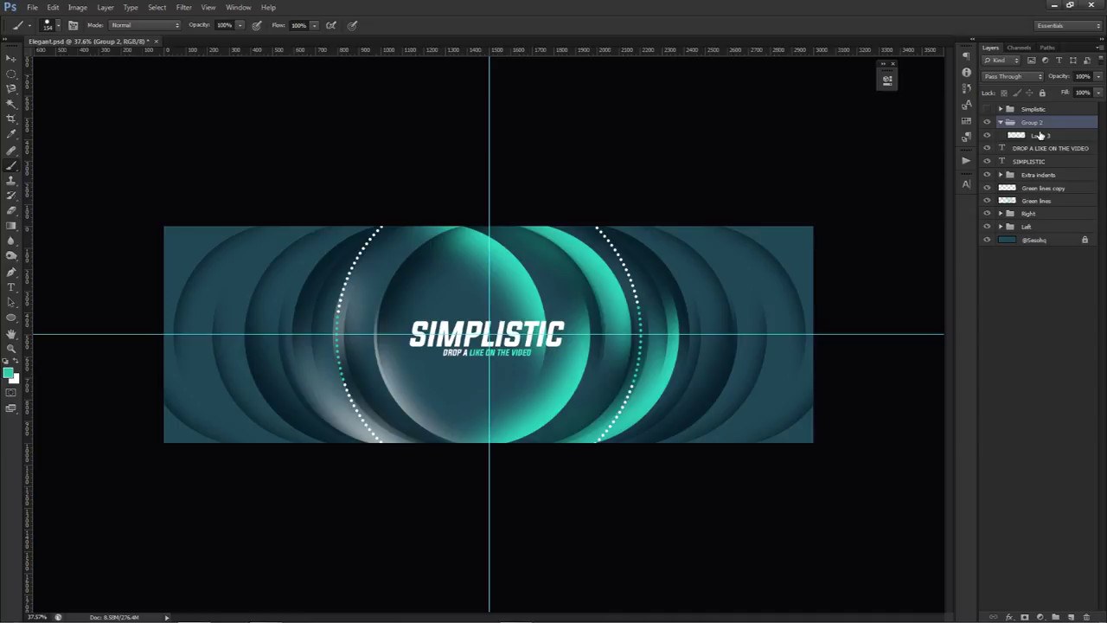
key("ctrl+shift+g")
key("ctrl+semicolon")
- Erase the upper and lower ends of both dotted arcs with a large soft eraser, keeping short faded strips beside the title
key("e")
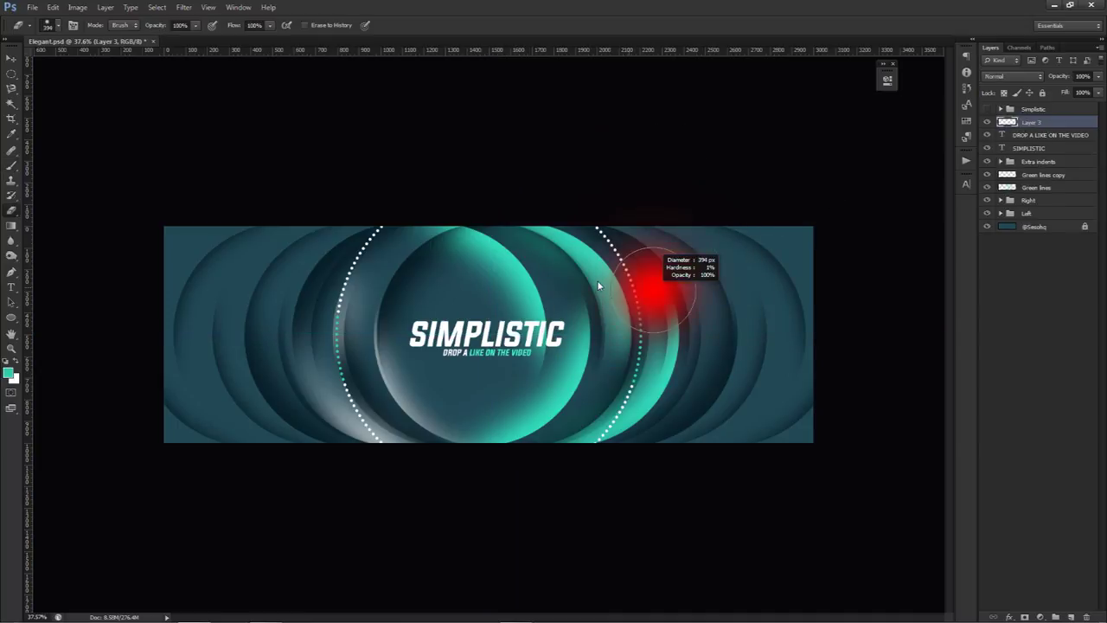
left_click_drag(605, 202, 649, 242)
left_click_drag(639, 406, 669, 427)
mouse_move(356, 281)
left_mouse_down()
mouse_move(361, 231)
mouse_move(381, 226)
left_mouse_up()
mouse_move(363, 457)
left_mouse_down()
mouse_move(334, 420)
mouse_move(390, 408)
mouse_move(367, 372)
left_mouse_up()
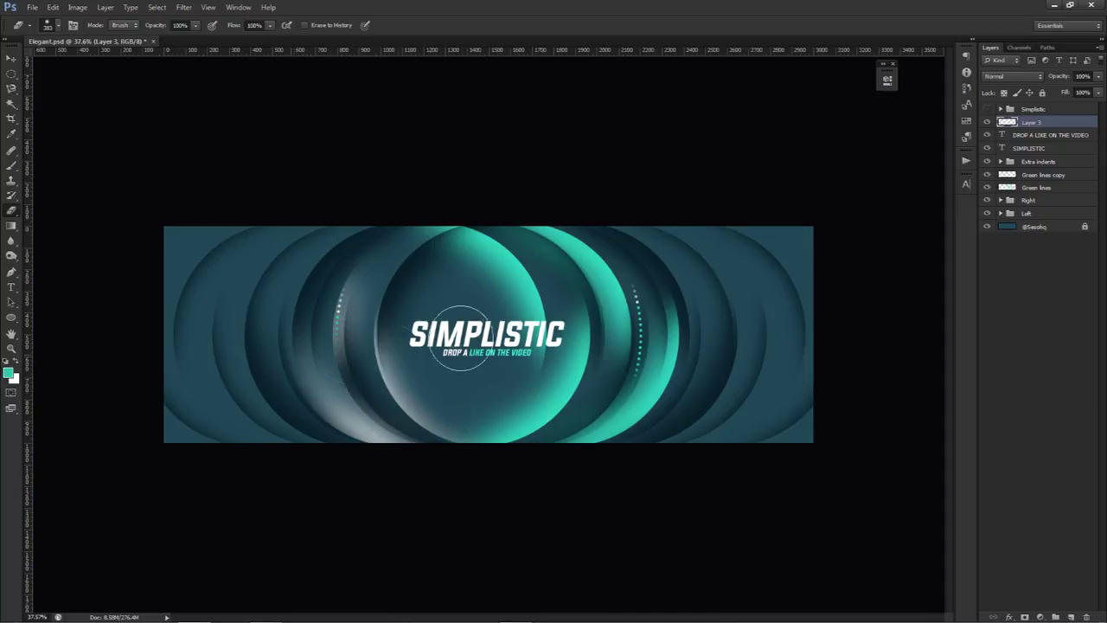
key("ctrl+z")
mouse_move(354, 389)
left_mouse_down()
mouse_move(363, 439)
mouse_move(299, 412)
mouse_move(331, 404)
left_mouse_up()
- Rename the merged dotted layer as Dots
key("v")
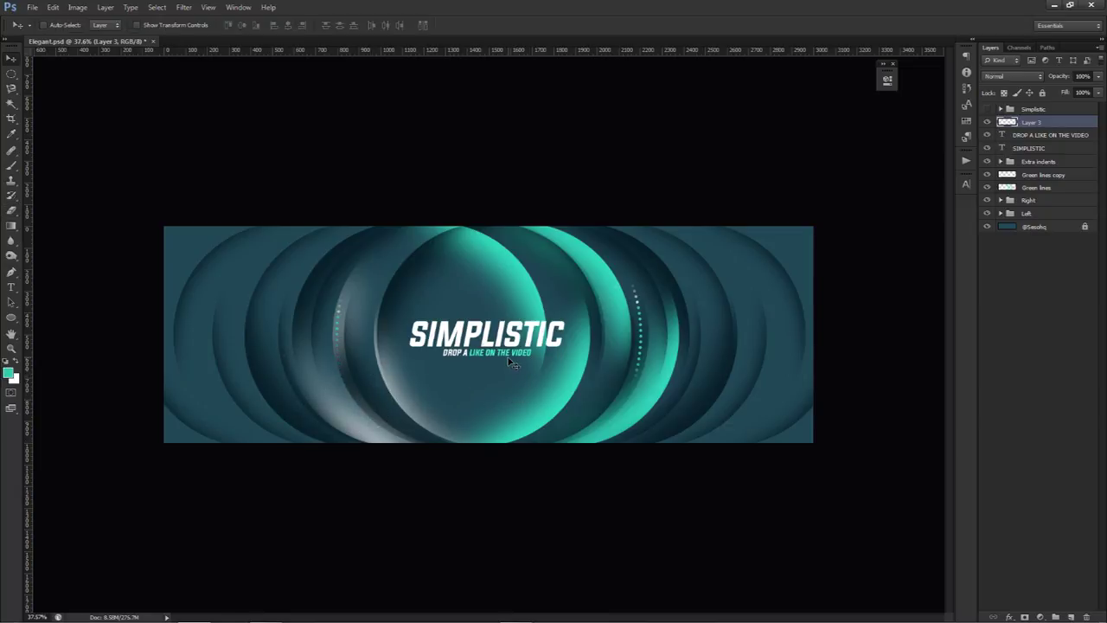
double_click(1037, 122)
type("Dots")
key("Return")
- Add a Vibrance adjustment layer above the Dots layer with Vibrance set to +40
left_click(1040, 617)
left_click(1013, 459)
left_click(861, 118)
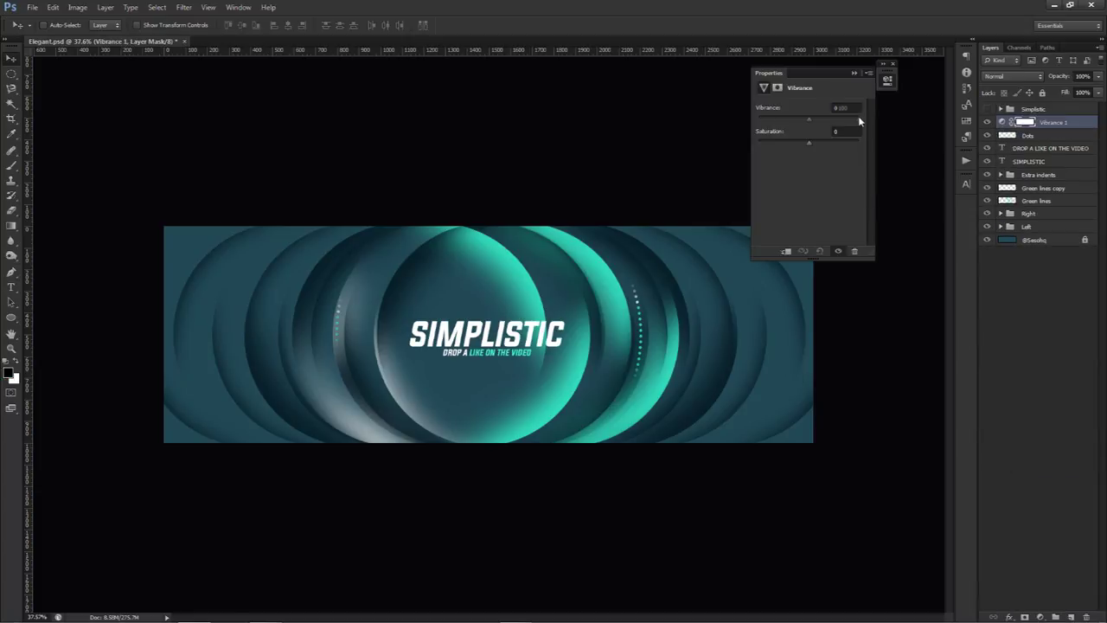
left_click(848, 108)
type("40")
key("Return")
left_click(1059, 124)
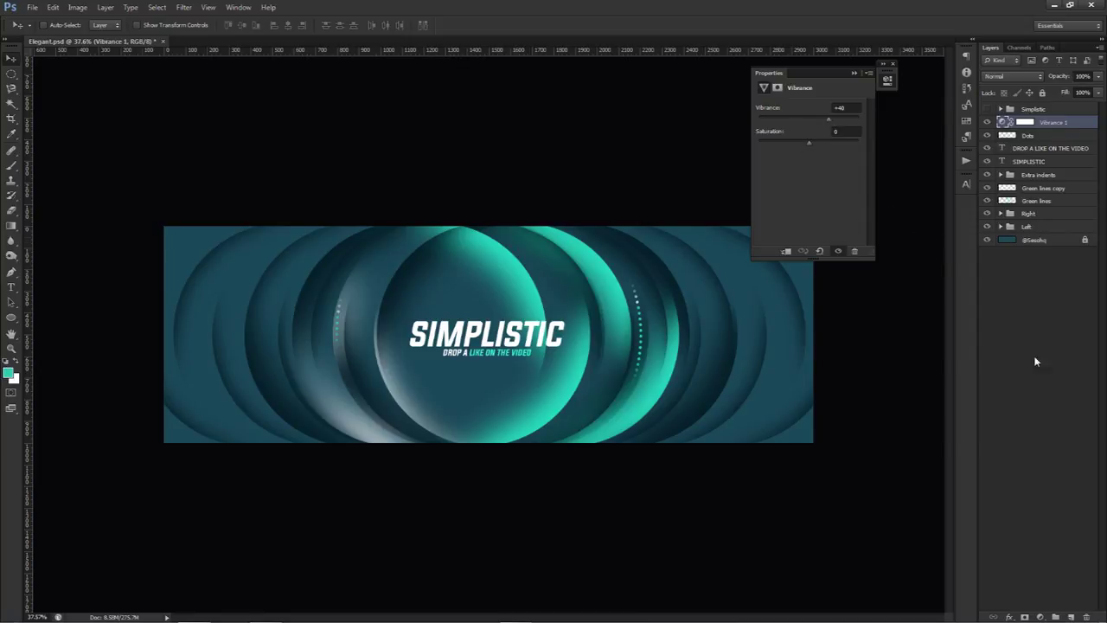
- Add a Brightness/Contrast adjustment layer with Brightness 18 and Contrast 45, and compare the banner with and without it
left_click(1039, 616)
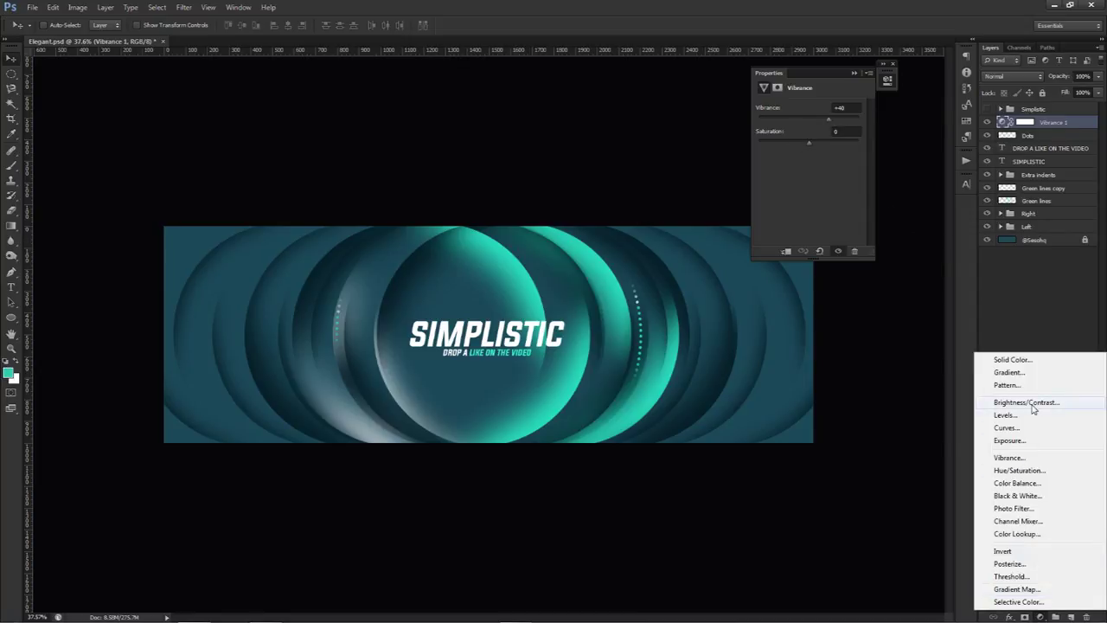
left_click(1032, 403)
left_click(848, 126)
type("15")
left_click(842, 149)
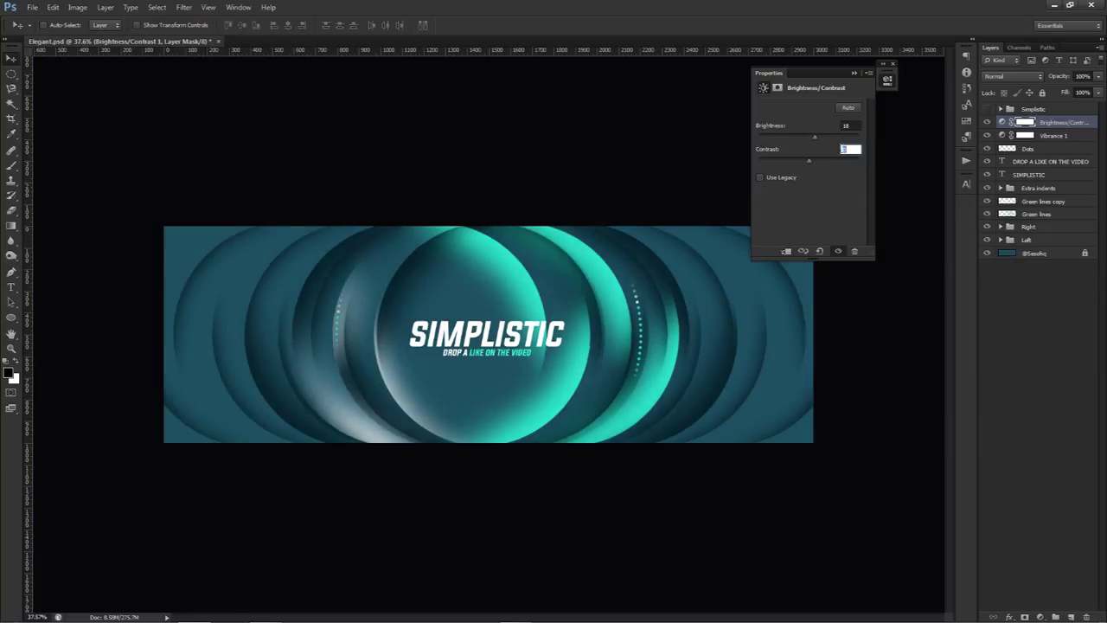
type("45")
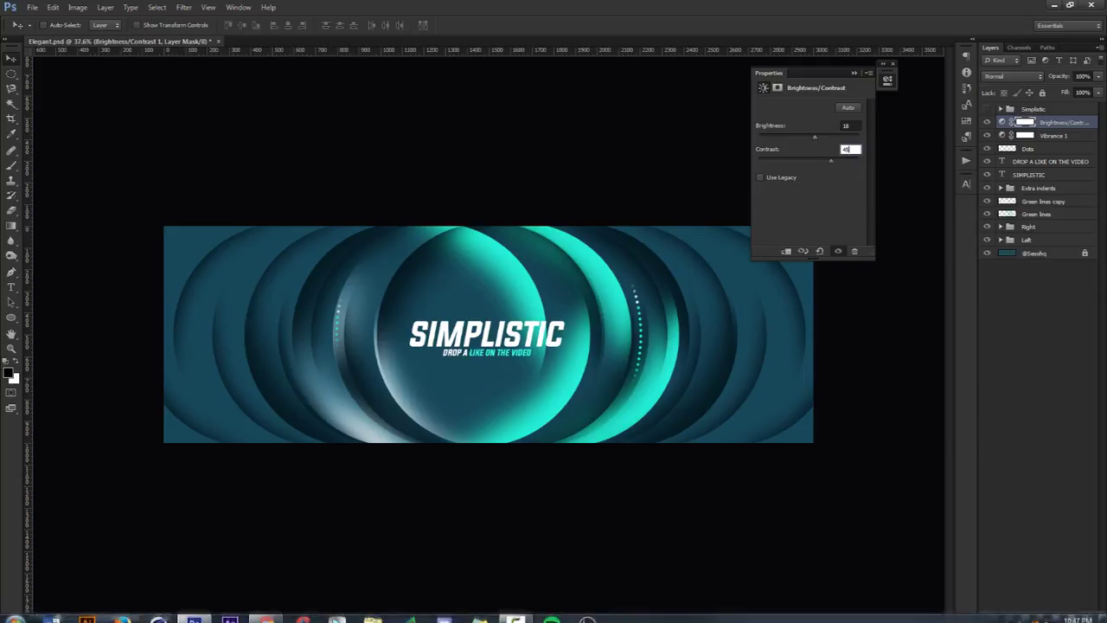
mouse_move(531, 614)
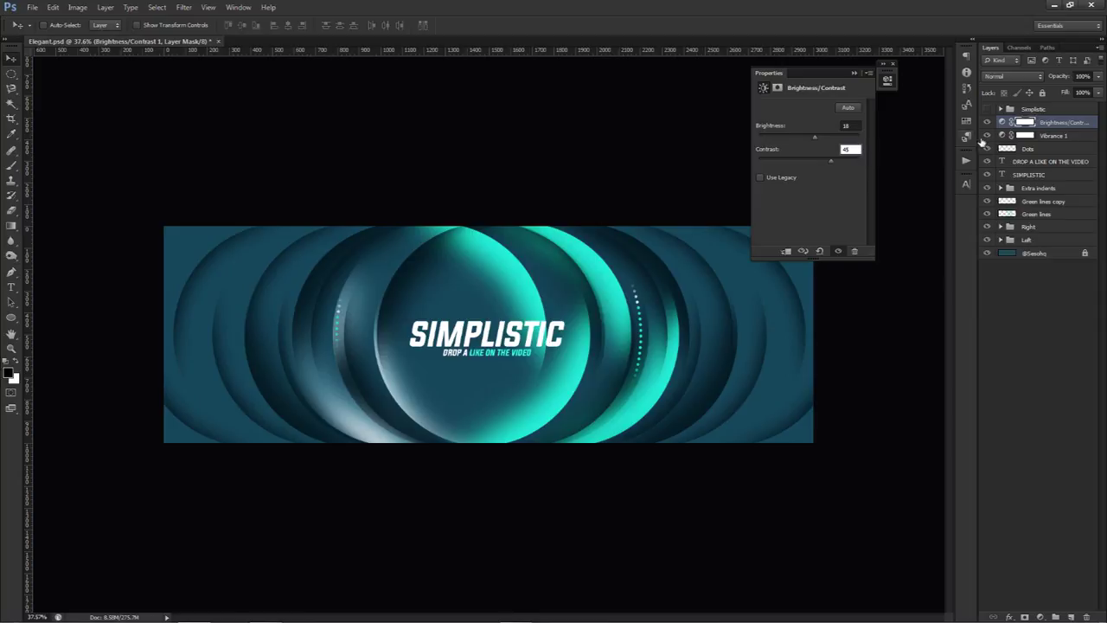
left_click(987, 123)
left_click(986, 124)
- Darken the Green lines layer by setting its Lightness to -20 in Hue/Saturation
left_click(1033, 216)
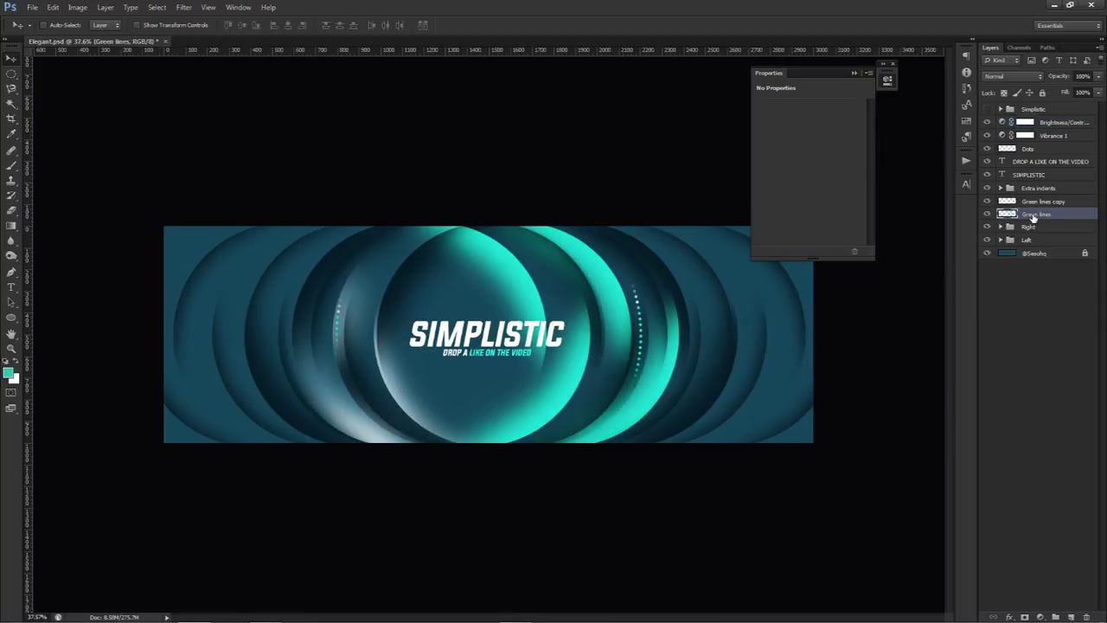
key("ctrl+u")
mouse_move(752, 395)
left_mouse_down()
mouse_move(736, 399)
mouse_move(762, 398)
mouse_move(741, 397)
left_mouse_up()
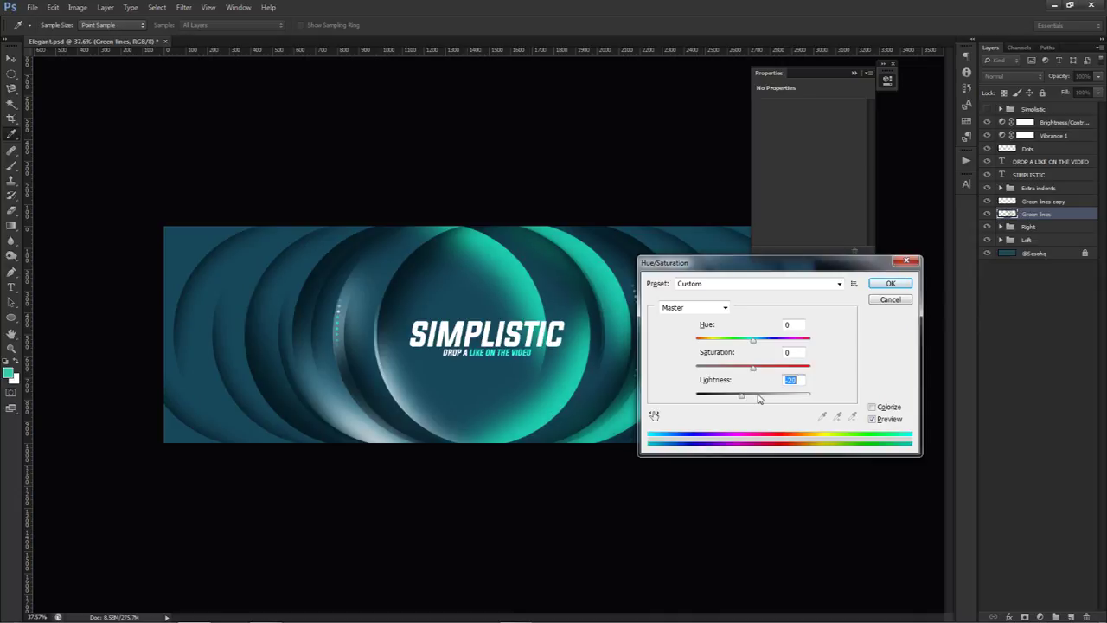
left_click_drag(683, 262, 755, 339)
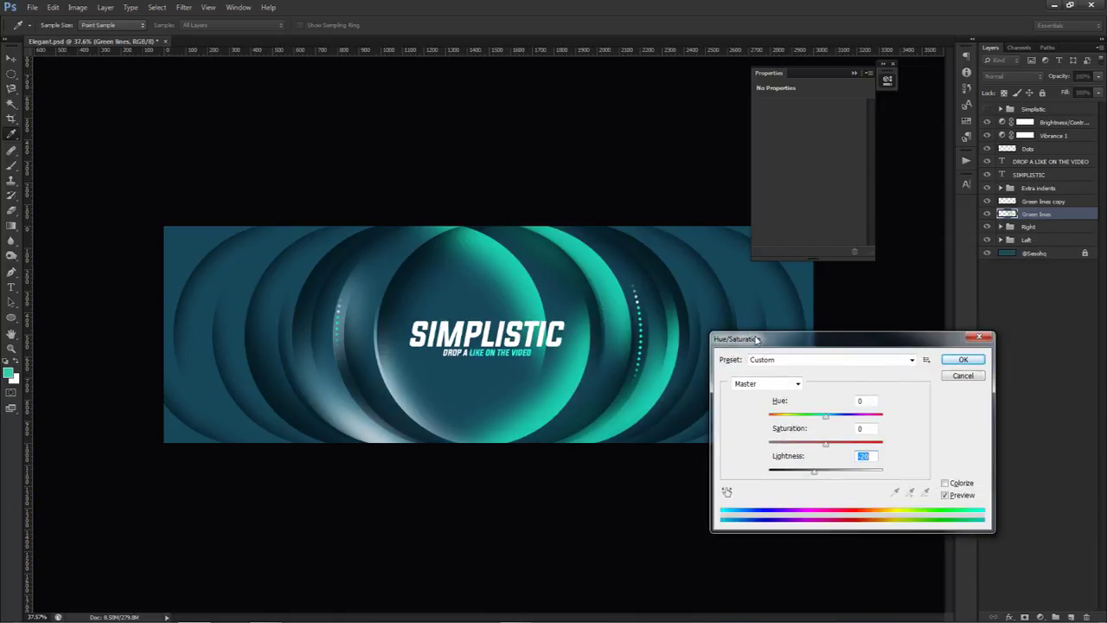
left_click(963, 359)
key("v")
left_click(886, 79)
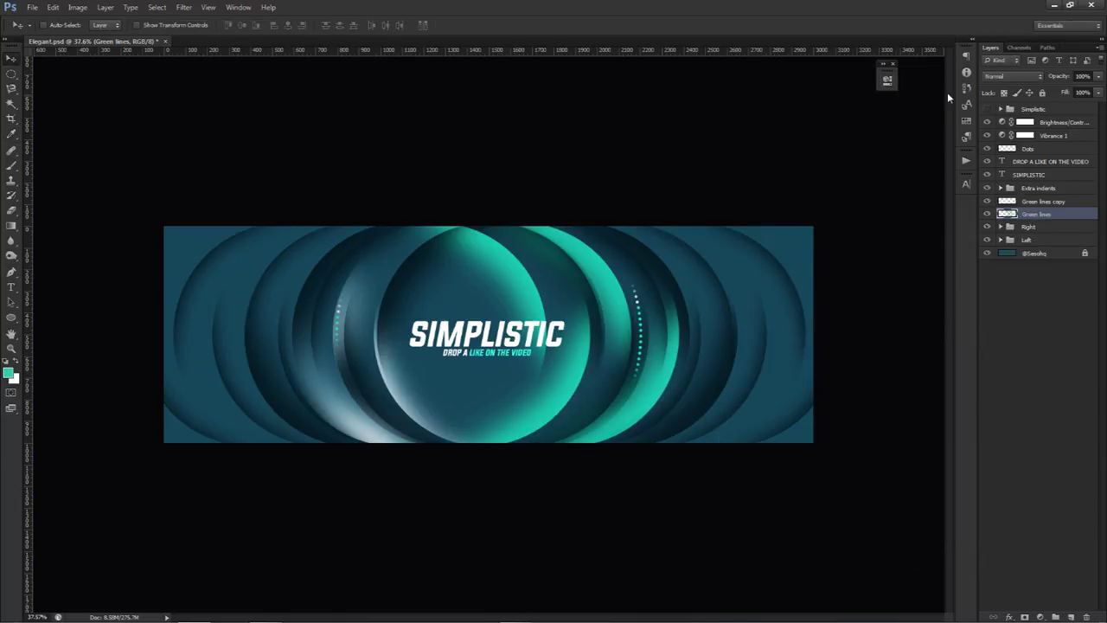
left_click(1043, 243)
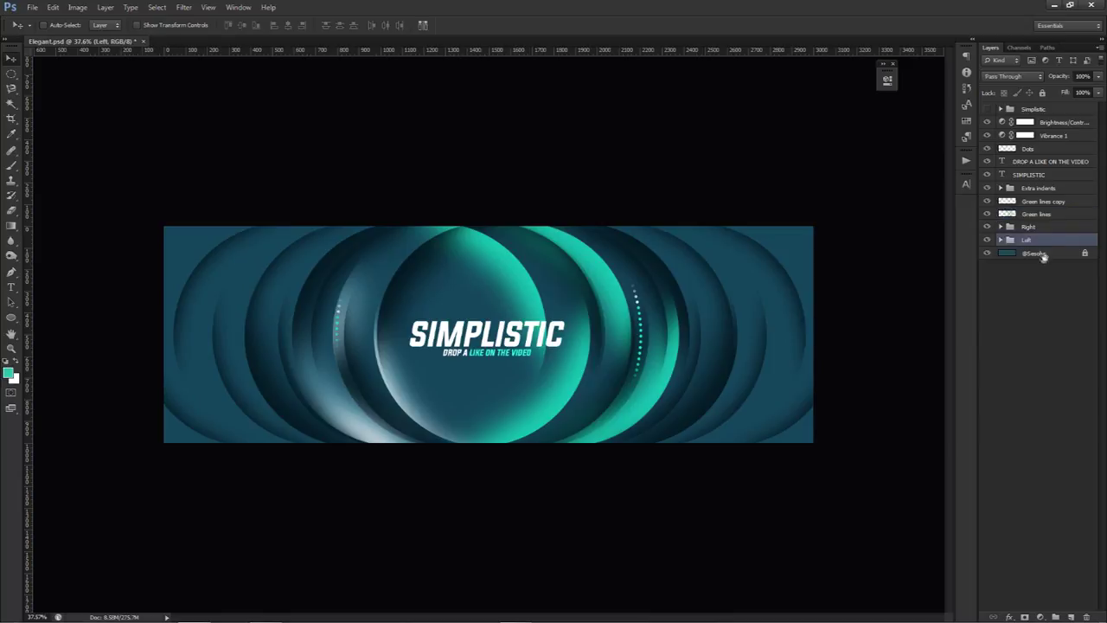
double_click(1050, 245)
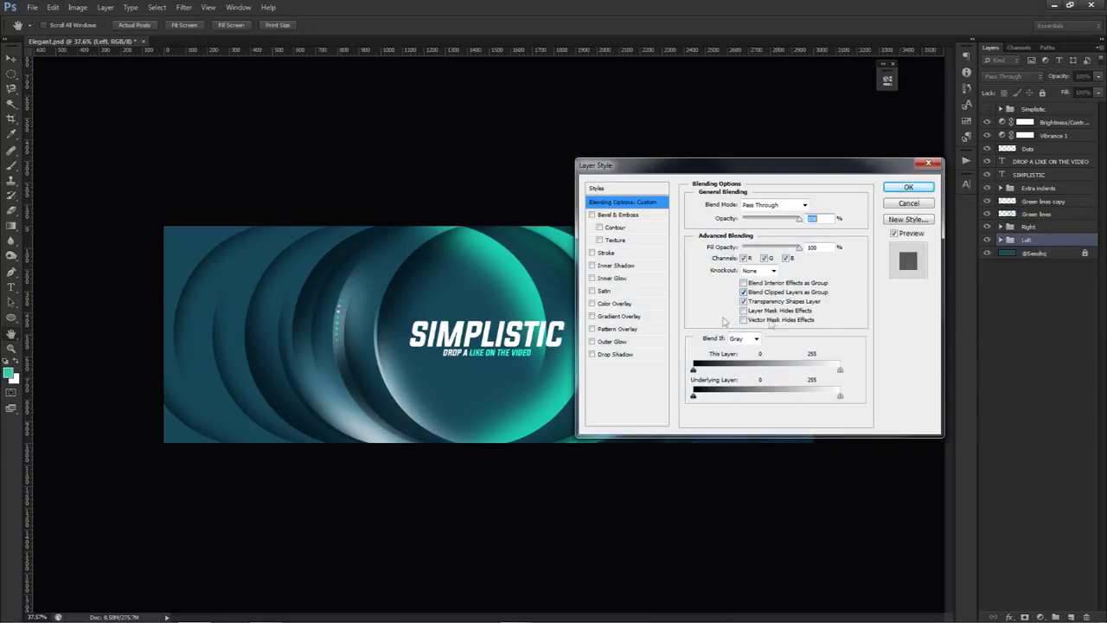
left_click(616, 332)
left_click(749, 253)
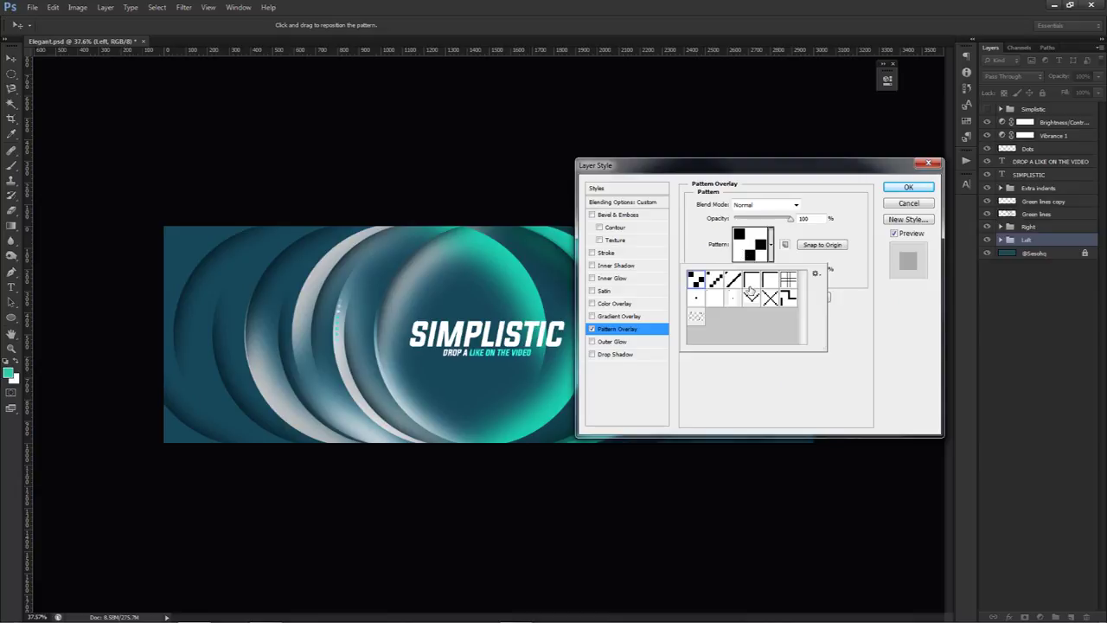
left_click(908, 203)
left_click(908, 204)
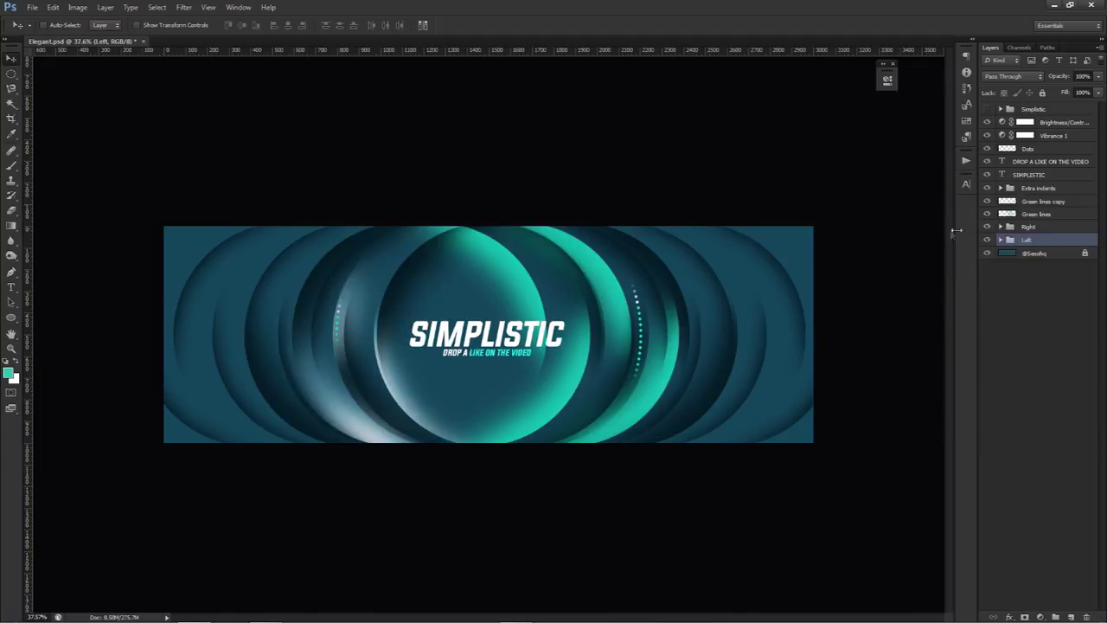
- Add a new layer directly above the background and select a circle from the canvas centre, slightly smaller than the dotted circle
left_click(1029, 253)
left_click(1071, 615)
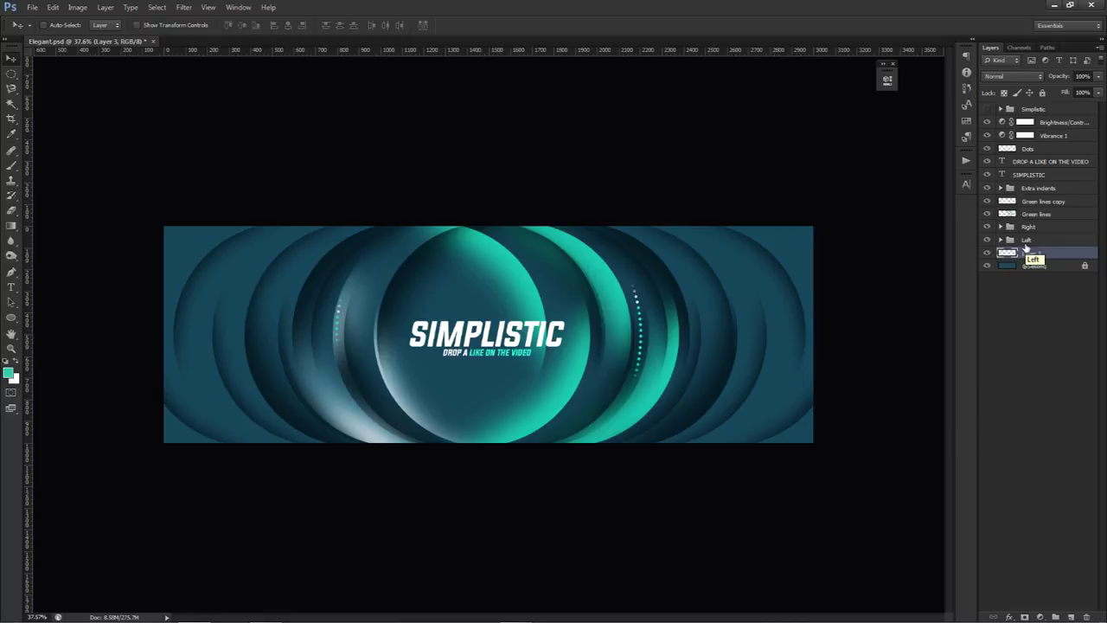
key("ctrl+semicolon")
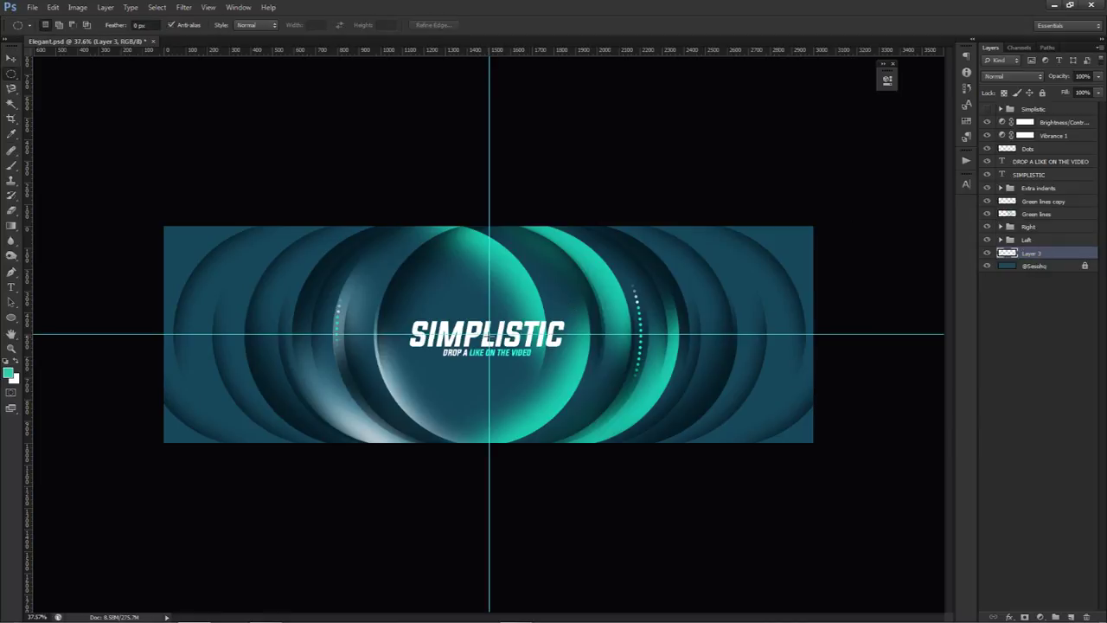
left_click_drag(489, 333, 604, 466)
left_click_drag(602, 464, 631, 513)
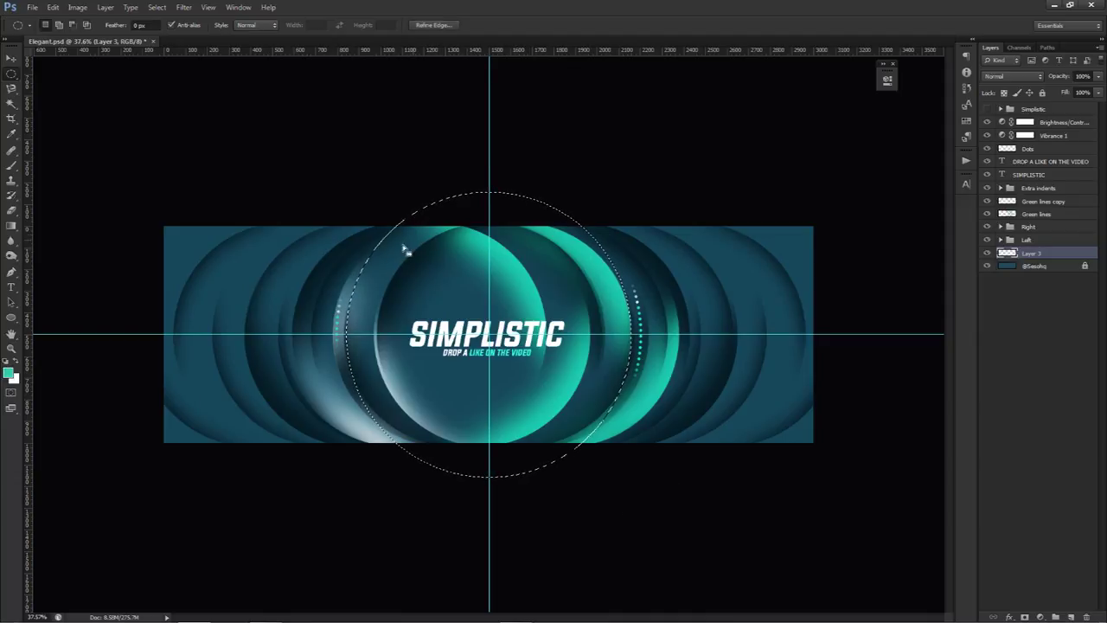
- Invert the circular selection, fill the area outside the circle with the green foreground colour, and deselect
right_click(466, 290)
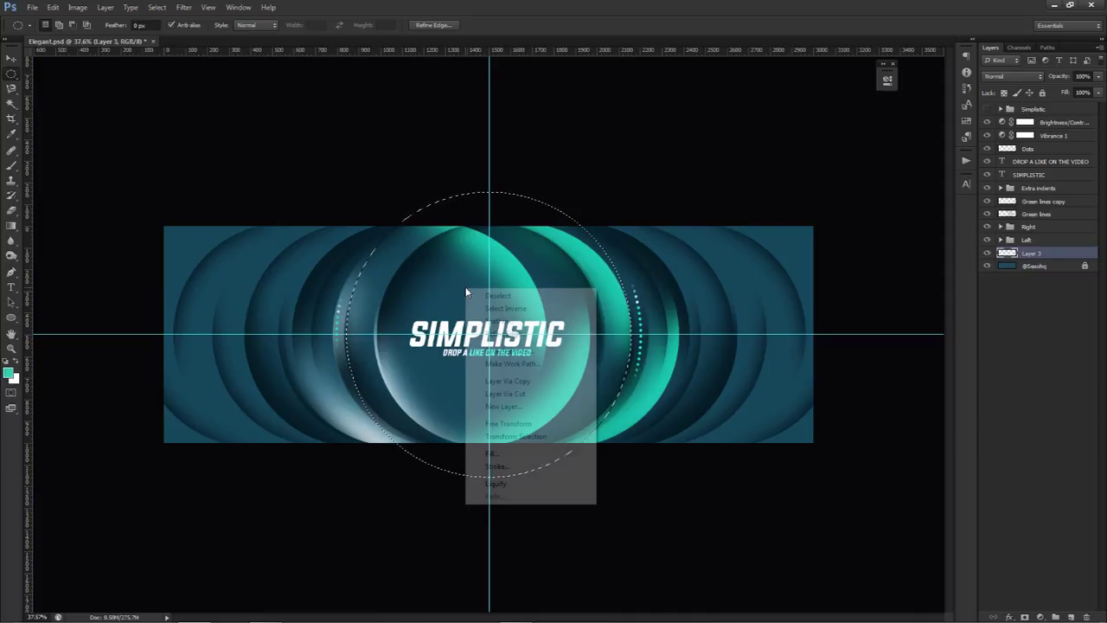
left_click(505, 309)
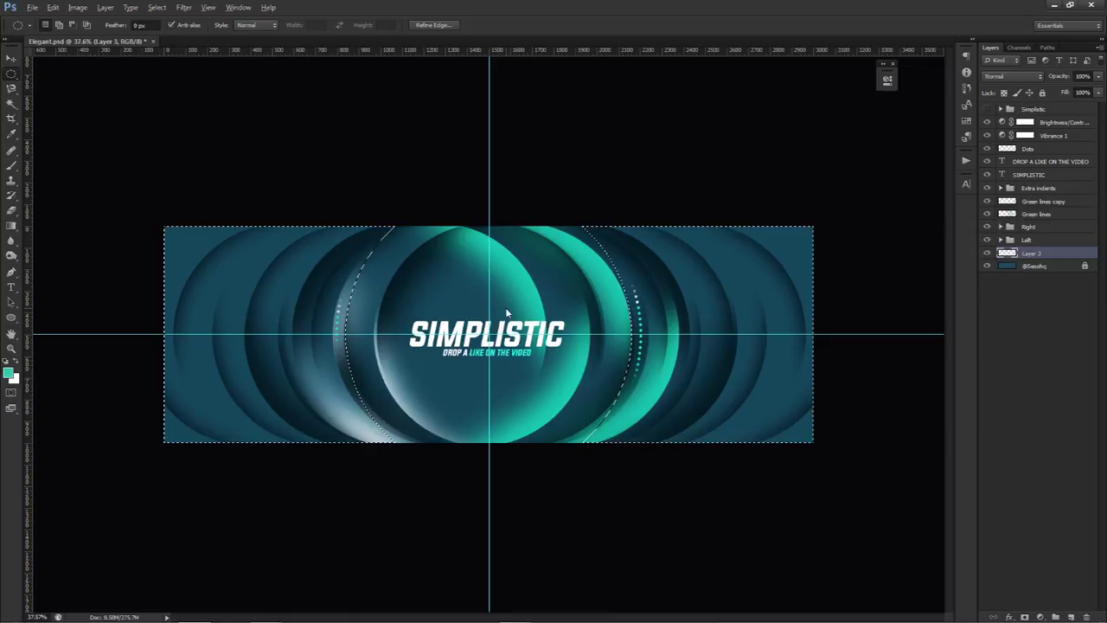
key("alt+BackSpace")
key("ctrl+d")
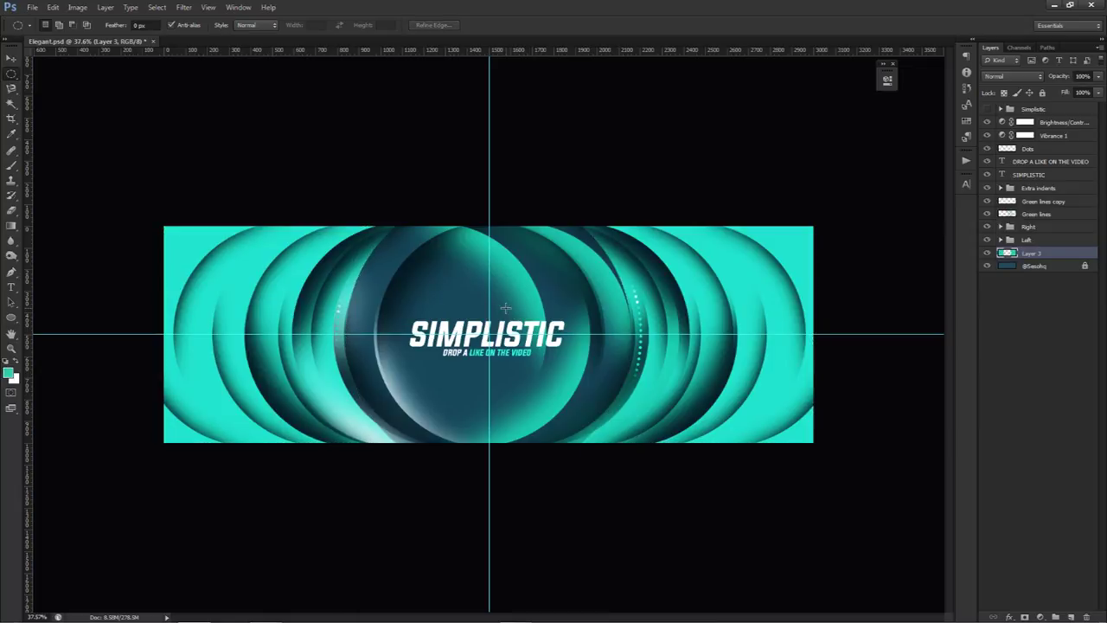
- Rename the green-filled layer as Pattern and set its Fill to 0%
key("v")
double_click(1031, 252)
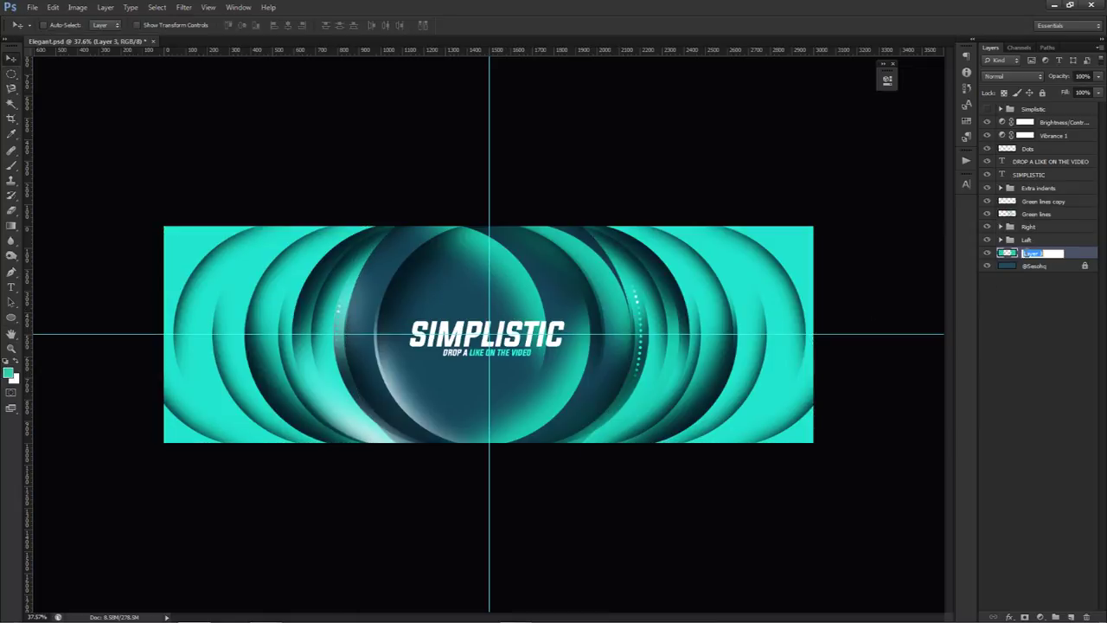
type("Pl")
key("Return")
left_click(1097, 93)
left_click_drag(1090, 109, 1008, 108)
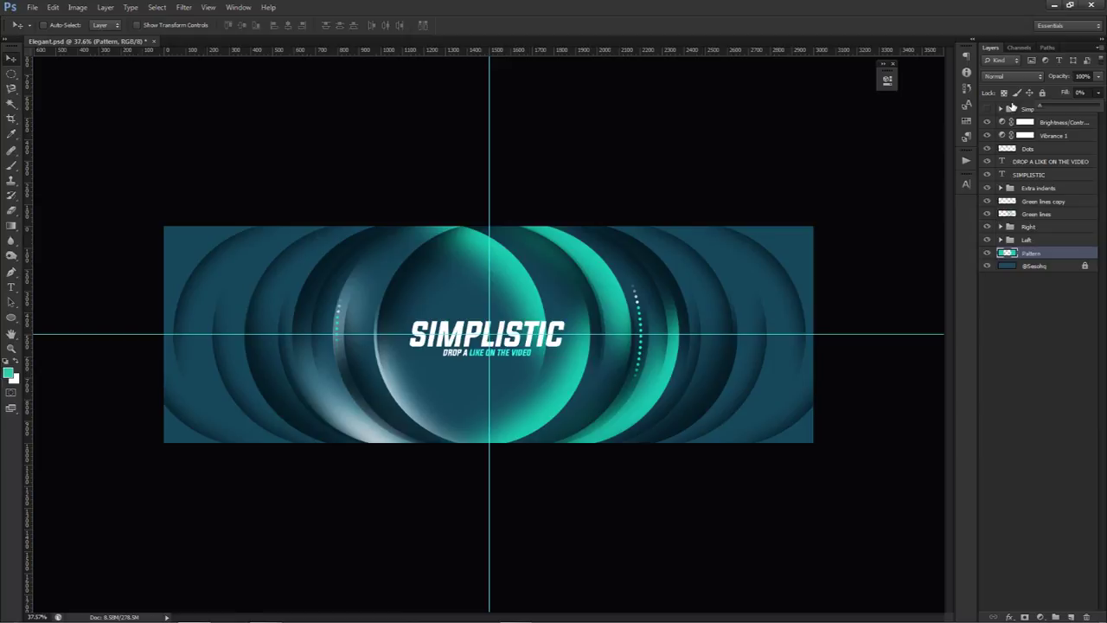
- Add a Pattern Overlay to the Pattern layer using the diagonal stepped dot pattern at 221% scale
double_click(1062, 251)
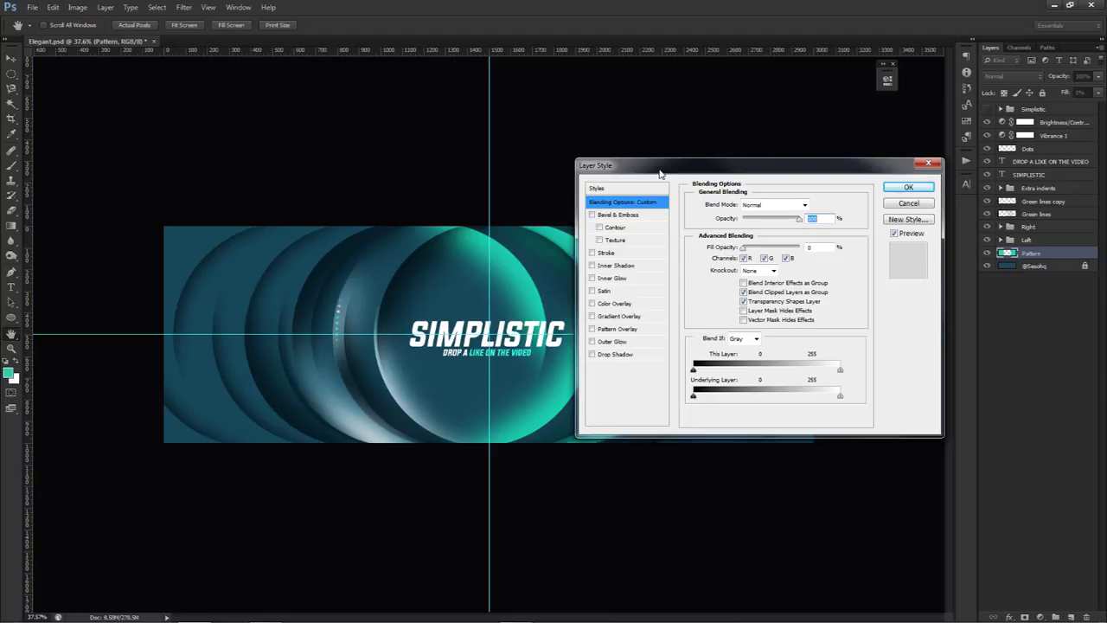
left_click(617, 329)
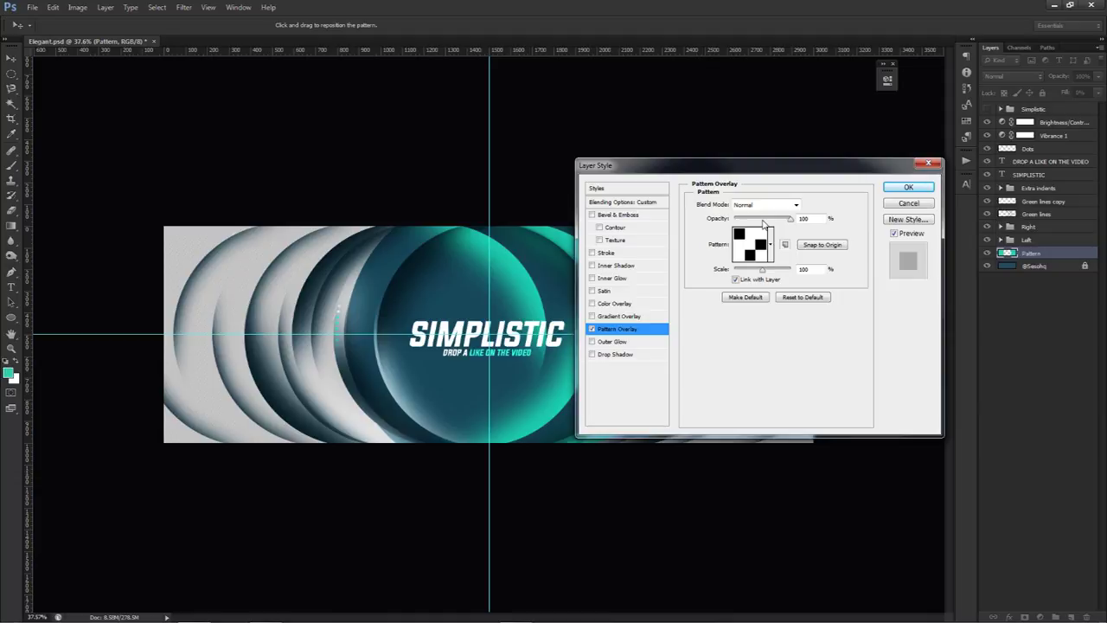
left_click(770, 245)
double_click(717, 280)
left_click_drag(765, 273, 766, 272)
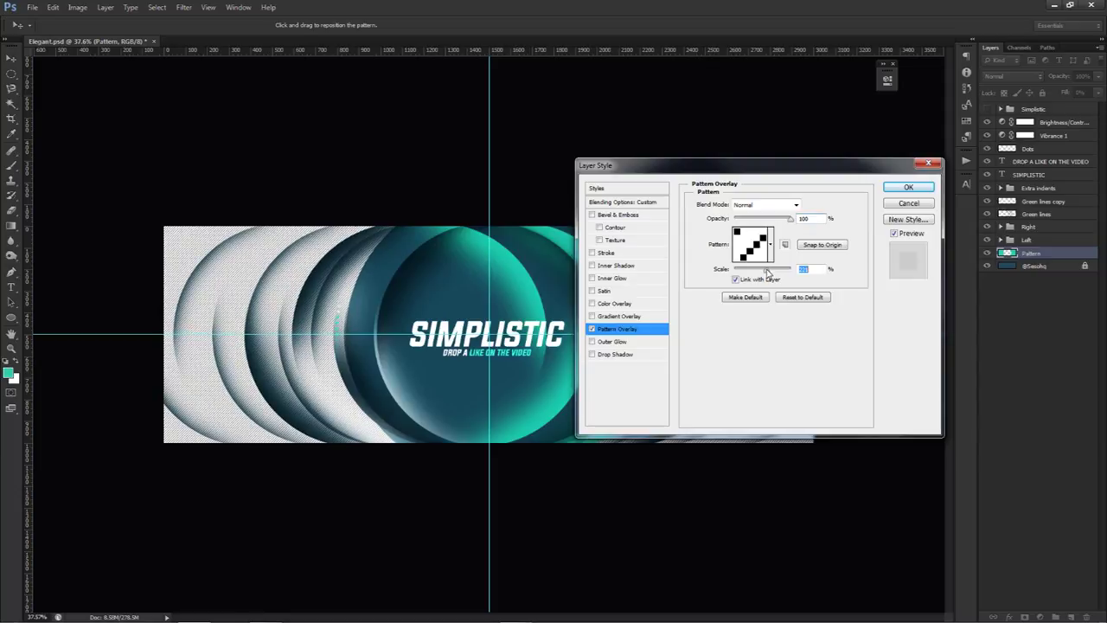
- Try the checkered pattern in the Pattern Overlay and switch back to the diagonal stepped dot pattern
left_click(770, 245)
double_click(708, 282)
left_click(753, 251)
left_click(697, 280)
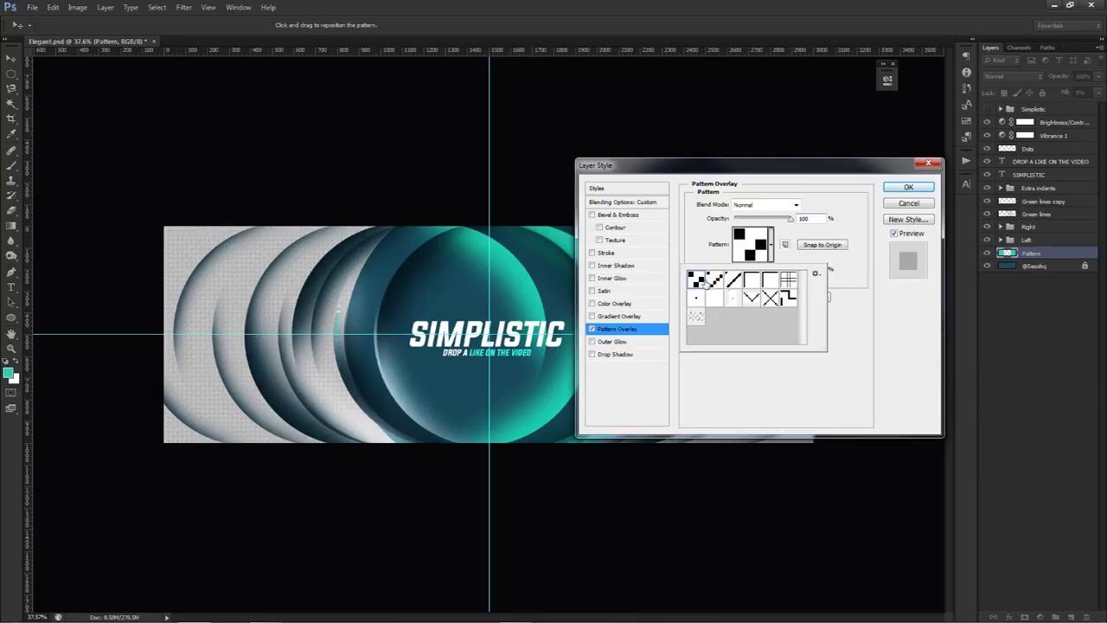
left_click(714, 279)
- Set the Pattern Overlay's blend mode to Multiply and apply the layer style
left_click(765, 205)
left_click(765, 205)
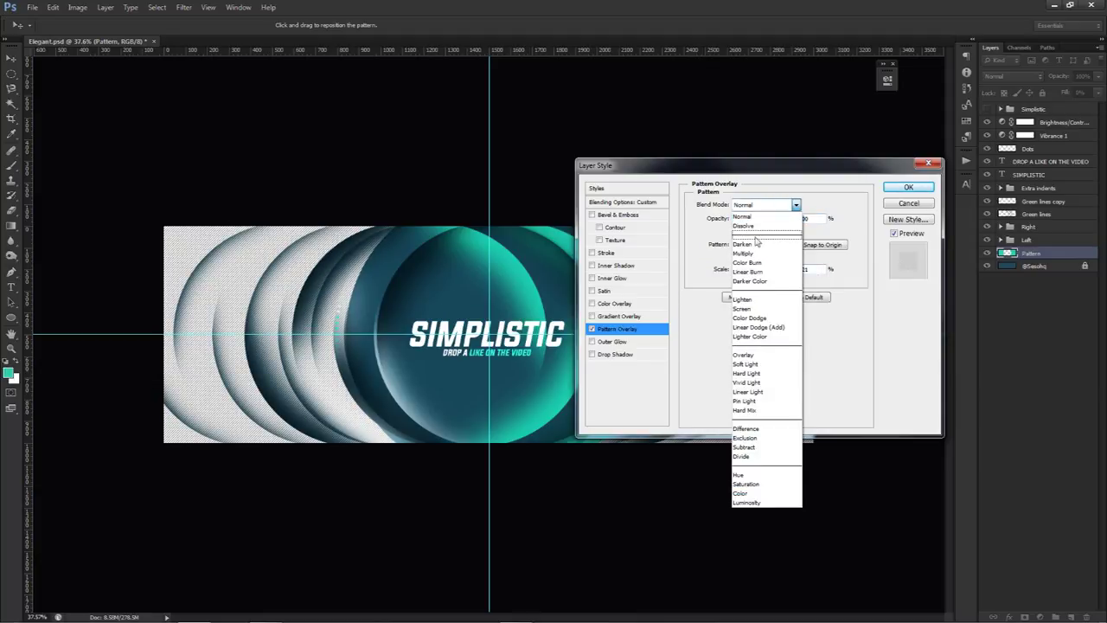
left_click(748, 253)
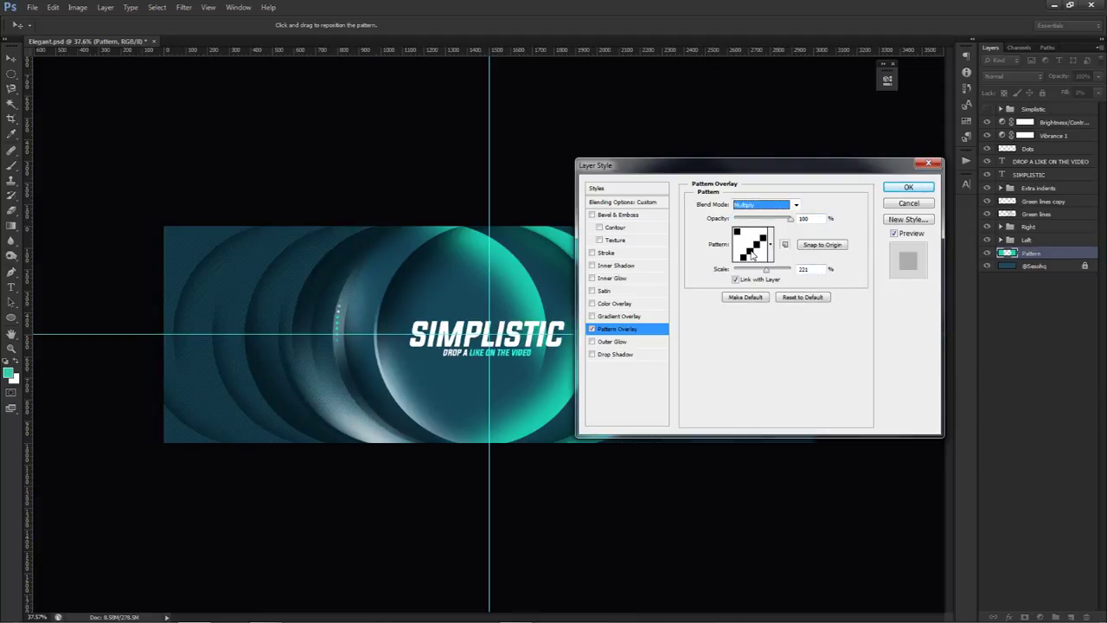
left_click(903, 192)
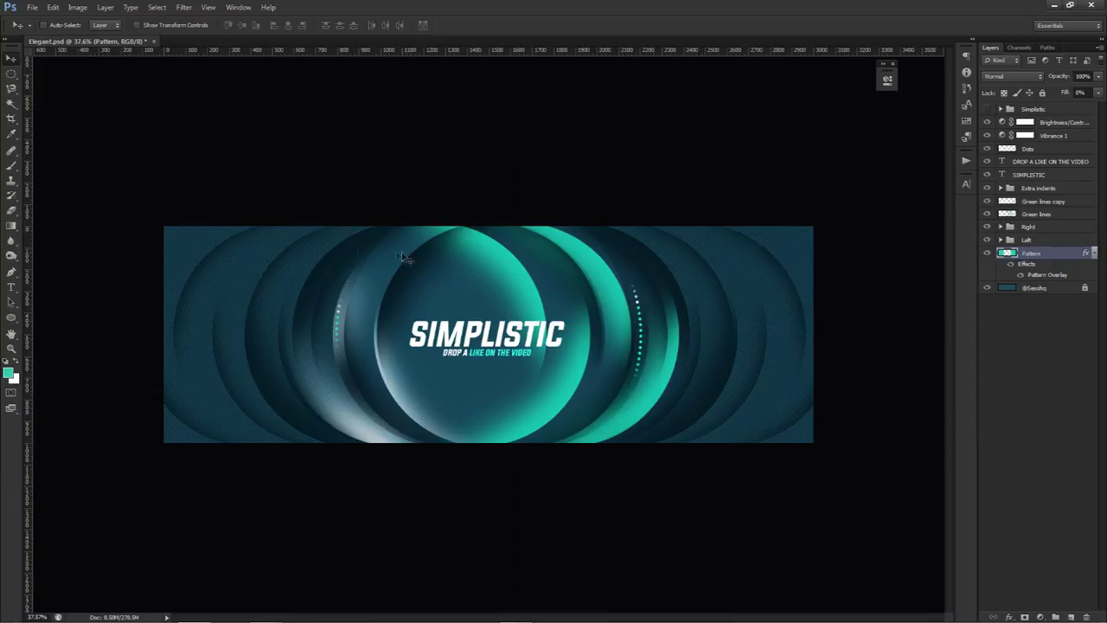
- Rasterize the Pattern layer's style and set the layer's blend mode to Multiply
double_click(1037, 252)
right_click(1035, 250)
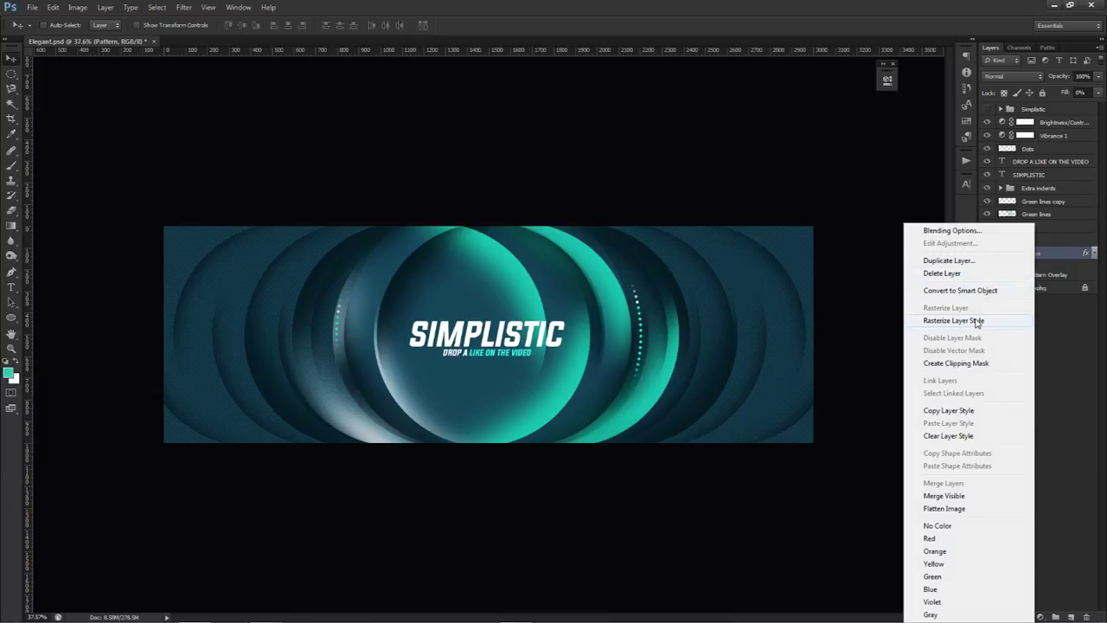
left_click(977, 321)
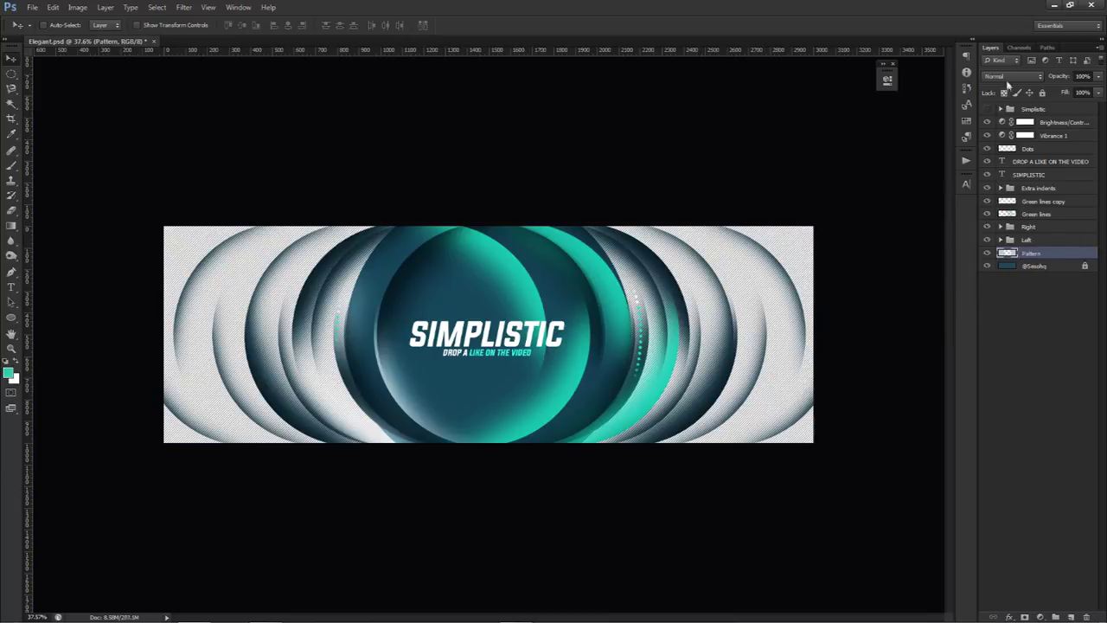
left_click(1011, 76)
left_click(996, 128)
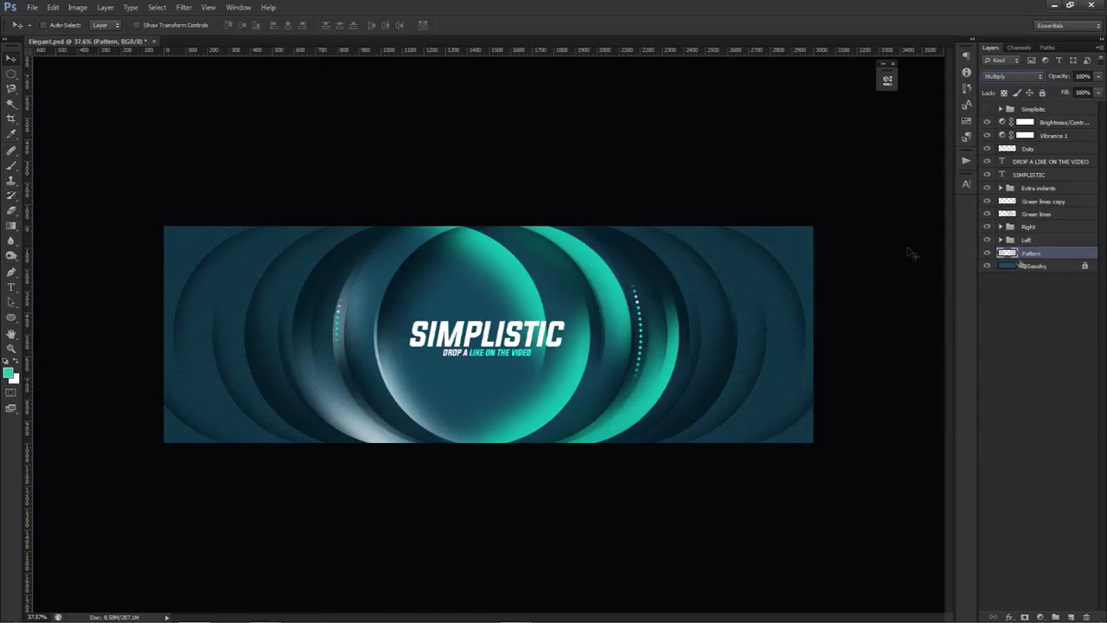
- Try erasing the upper part of the green arc on the Green lines layer, and return to the Pattern layer
left_click(593, 284, "ctrl")
key("e")
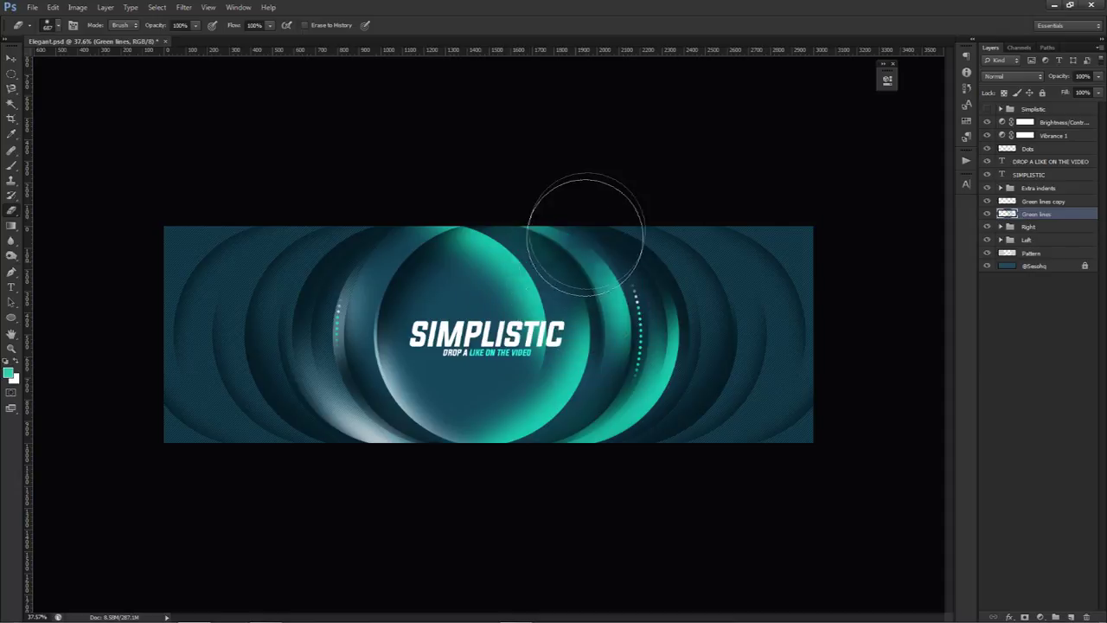
left_click(1031, 252)
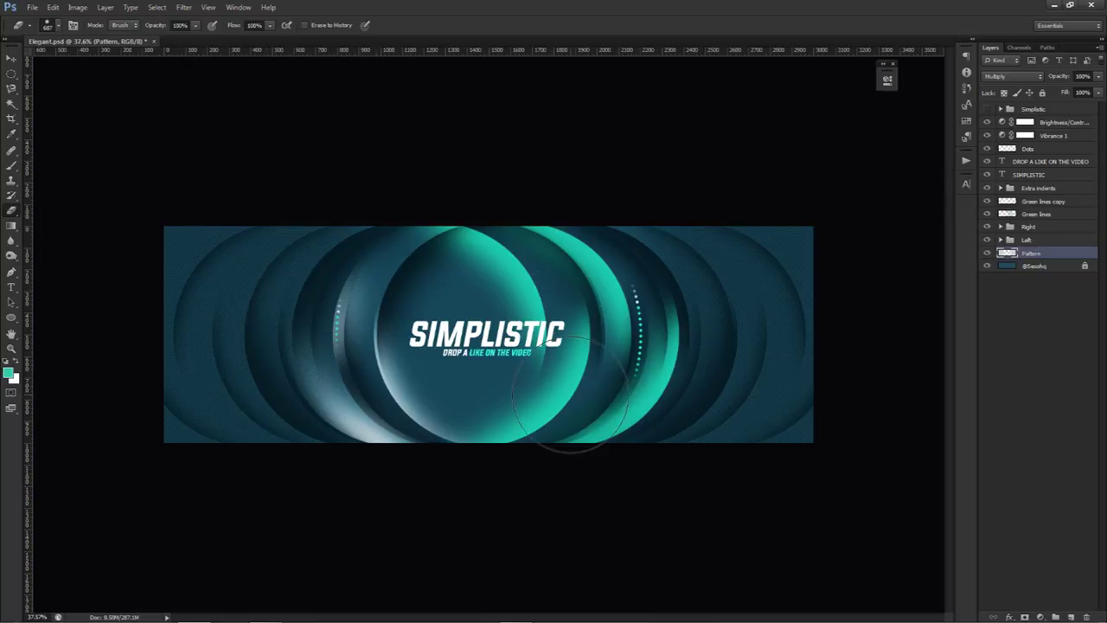
key("v")
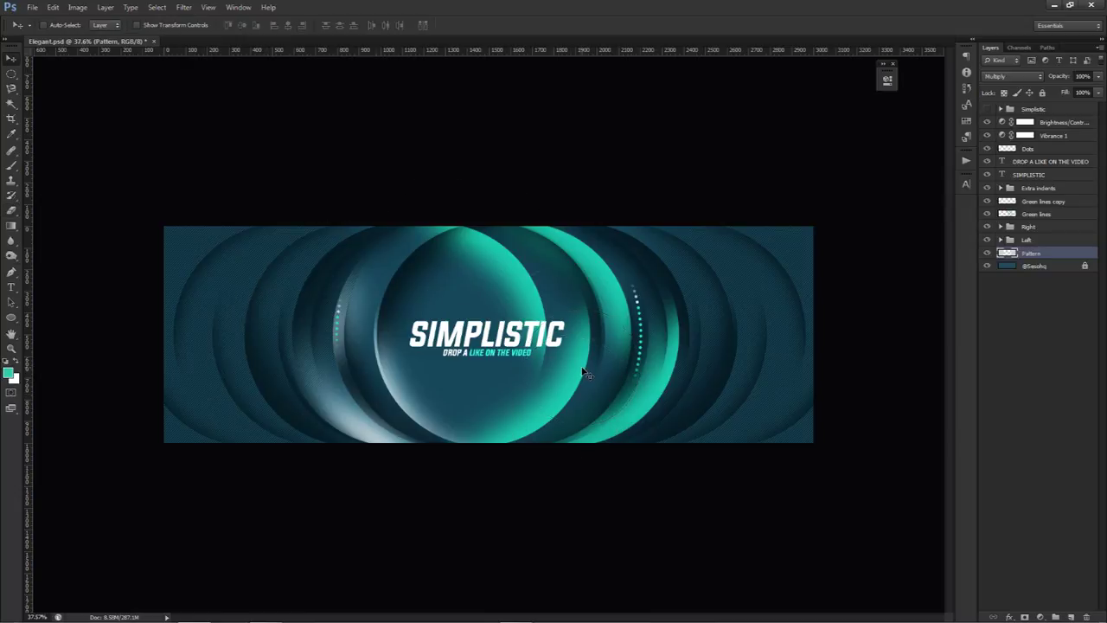
- Set the Brightness/Contrast adjustment layer to Brightness 27 and Contrast 82
double_click(1002, 122)
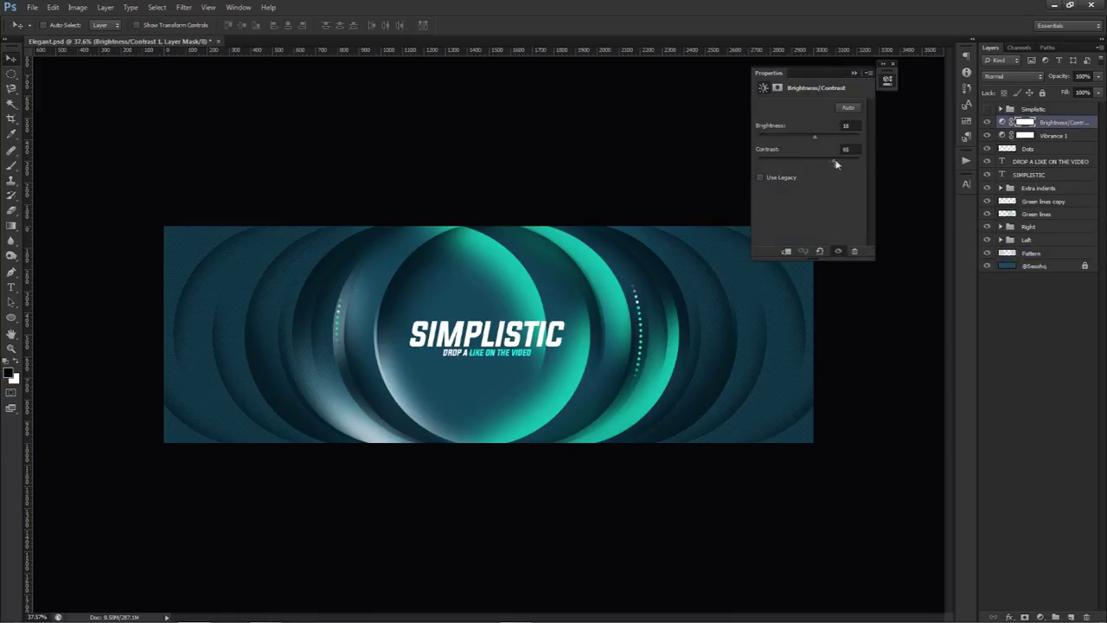
left_click_drag(851, 159, 817, 137)
- Try shifting individual shaded arcs: Layer 1 copy 3 in the Right group, and Layer 1 copy and Layer 1 copy 2 in the Left group
left_click(1031, 229)
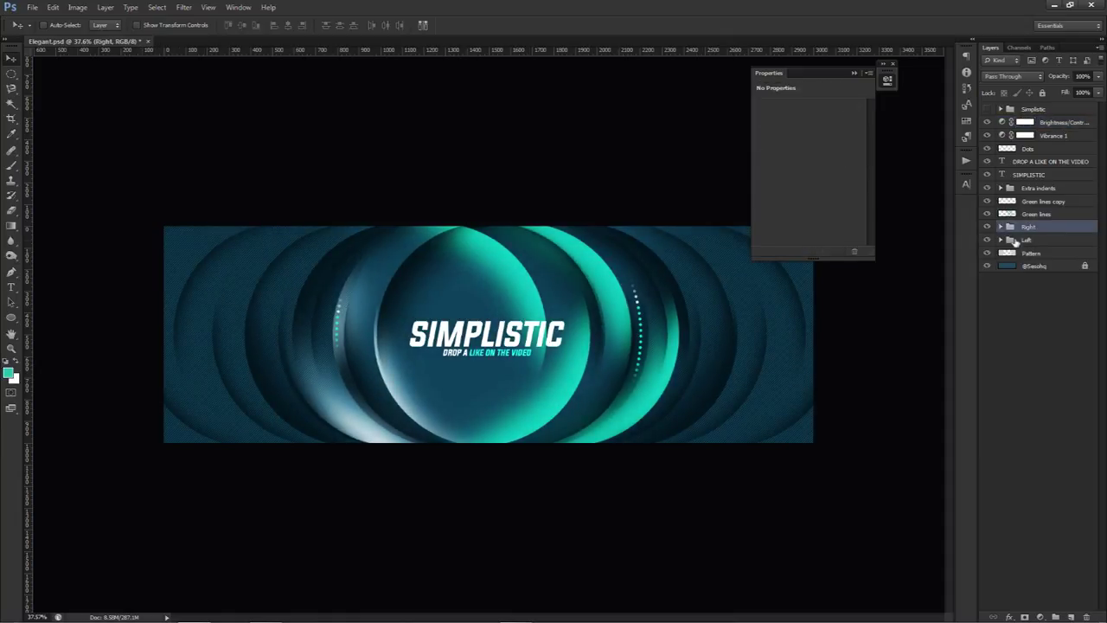
left_click(1000, 226)
left_click(1048, 240)
mouse_move(746, 297)
left_mouse_down()
mouse_move(774, 291)
mouse_move(764, 296)
left_mouse_up()
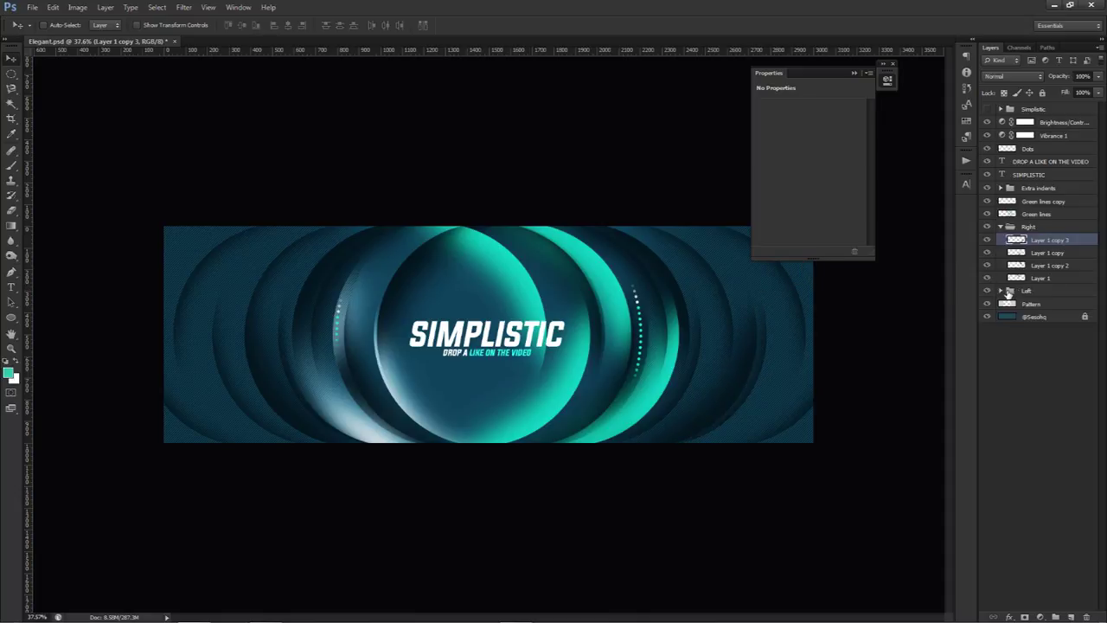
left_click(1001, 290)
left_click(1009, 318)
left_click_drag(485, 292, 474, 287)
left_click(1047, 329)
left_click_drag(683, 307, 573, 298)
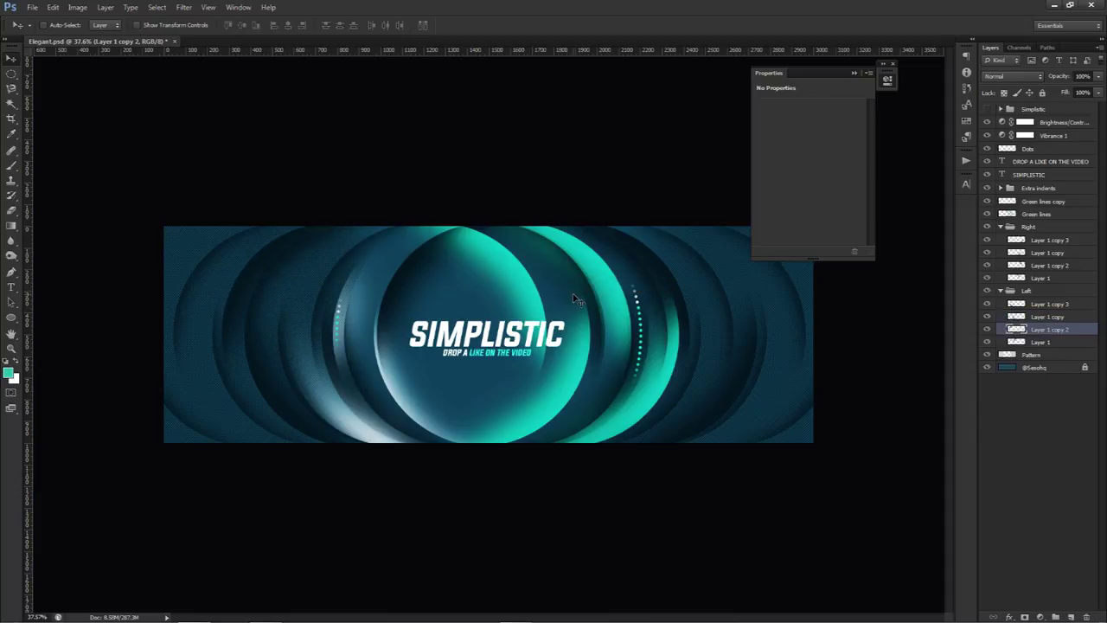
- Undo the arc layer moves and close the adjustment properties
key("ctrl+alt+z")
key("ctrl+alt+z")
key("ctrl+alt+z")
key("ctrl+alt+z")
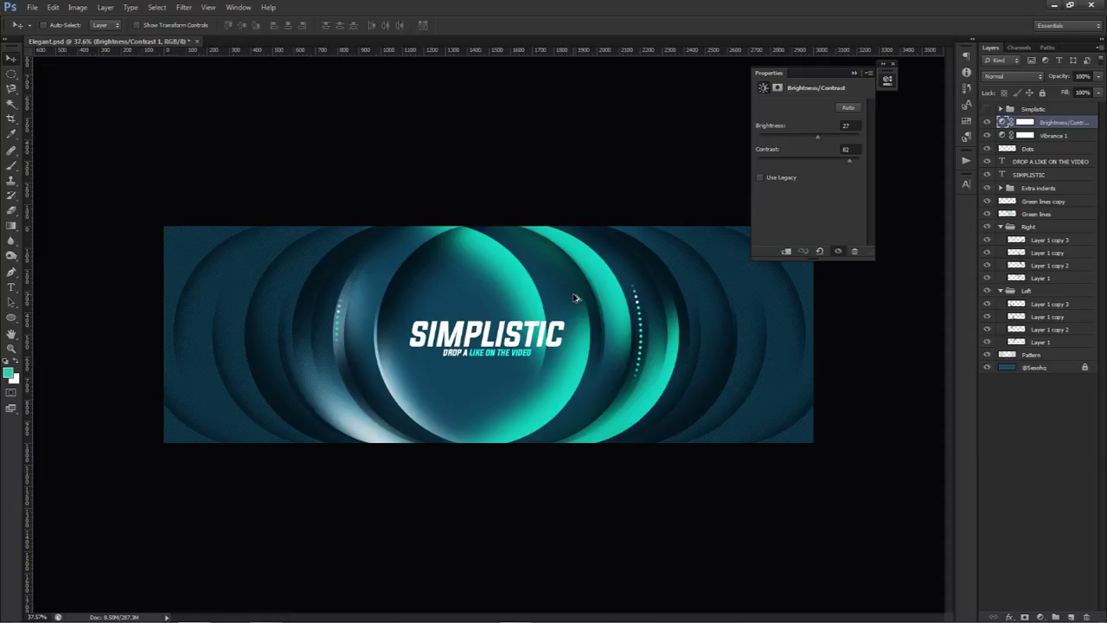
left_click(887, 79)
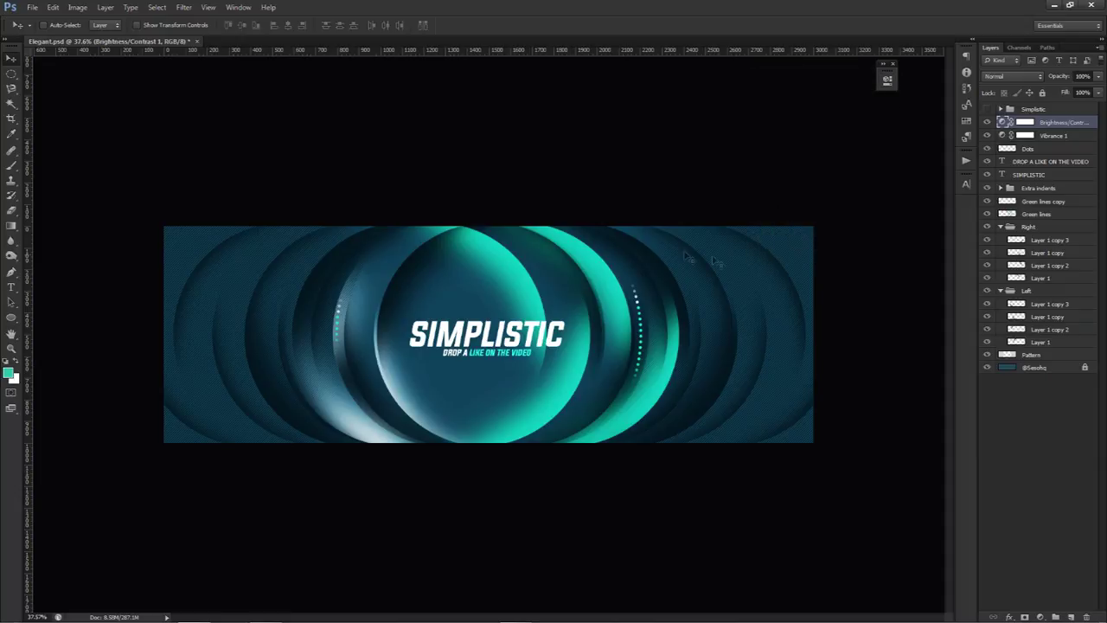
- Add a new layer and trace a closed crescent path with the Pen tool around the band just outside the outermost green arc
left_click(1070, 616)
key("p")
left_click(643, 221)
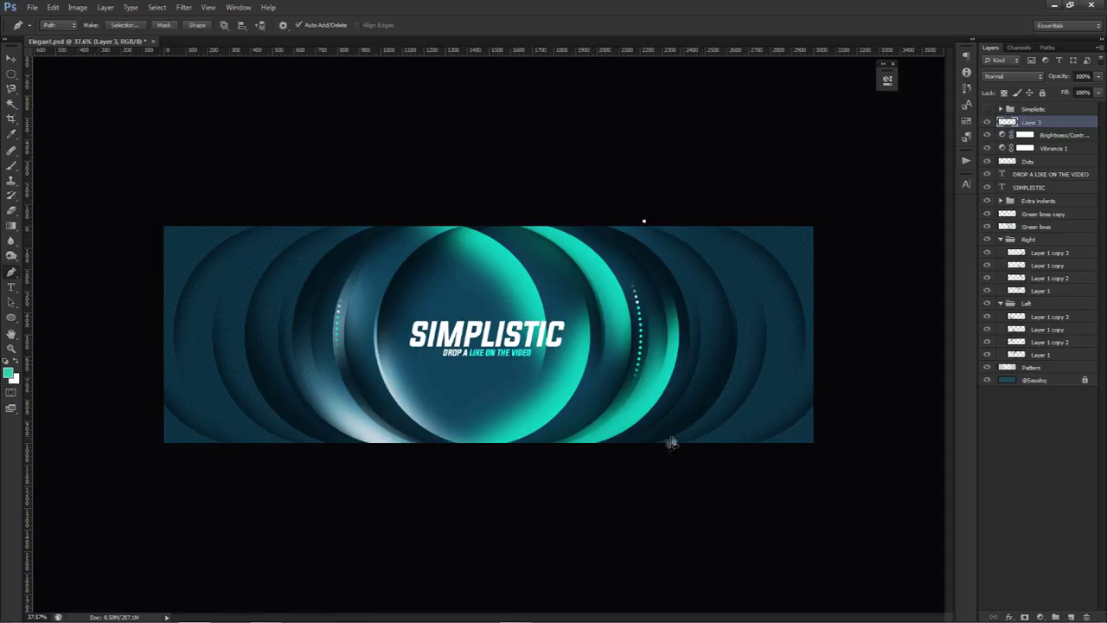
left_click_drag(737, 338, 737, 424)
left_click(639, 451)
left_click(592, 446)
left_click_drag(680, 339, 687, 256)
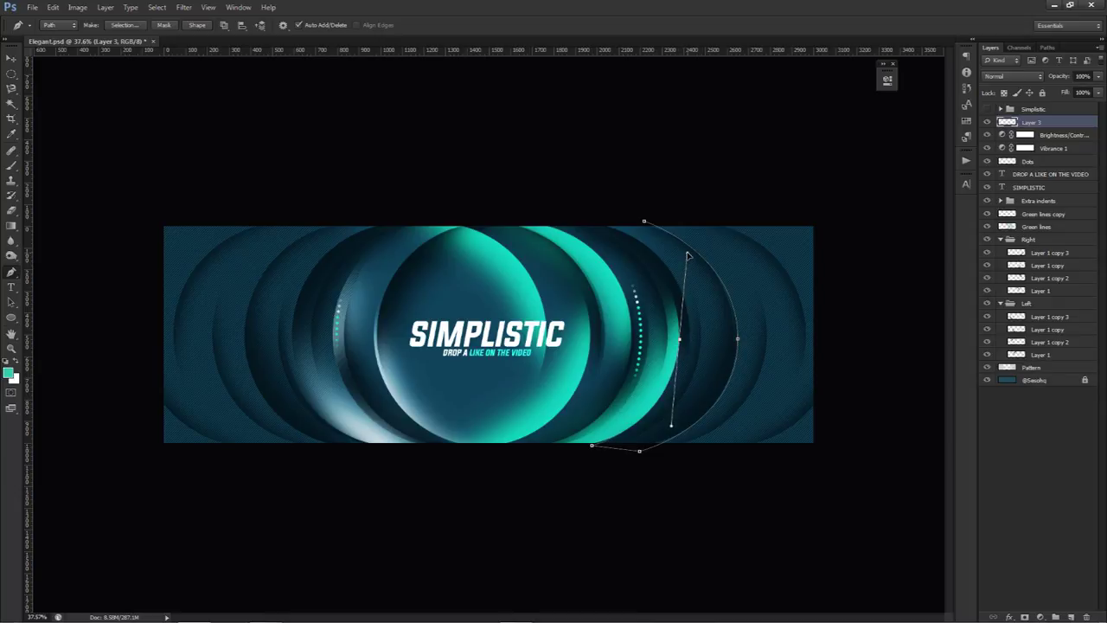
left_click(596, 227)
left_click_drag(594, 224, 583, 220)
left_click(692, 183, "ctrl")
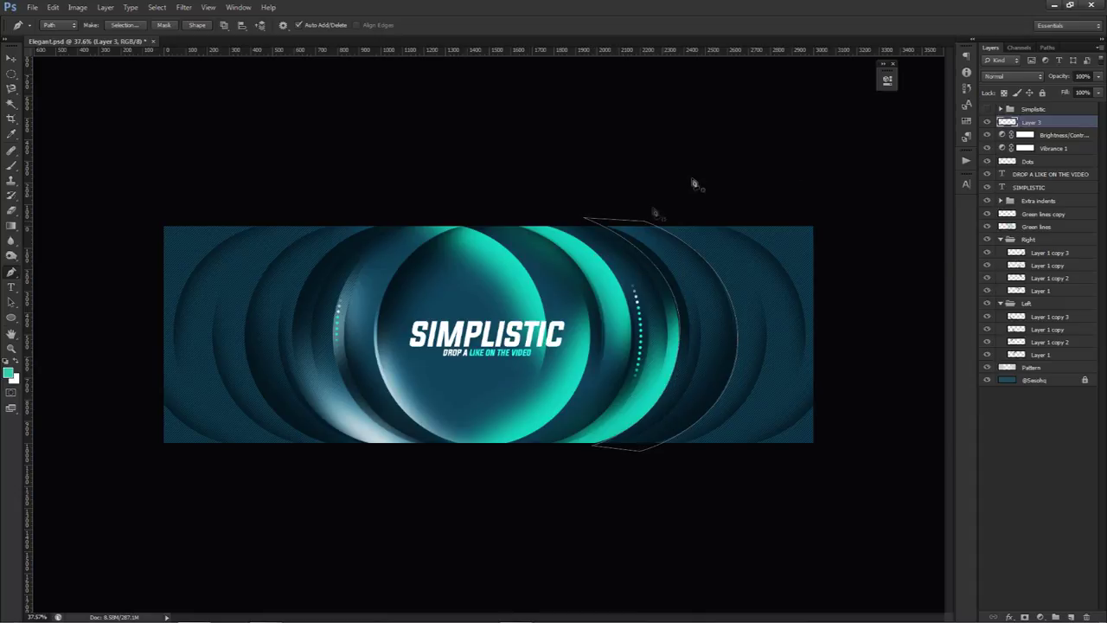
- Convert the crescent path to a selection, fill it with the green foreground colour, deselect, and set the layer's Fill to 0%
right_click(751, 271)
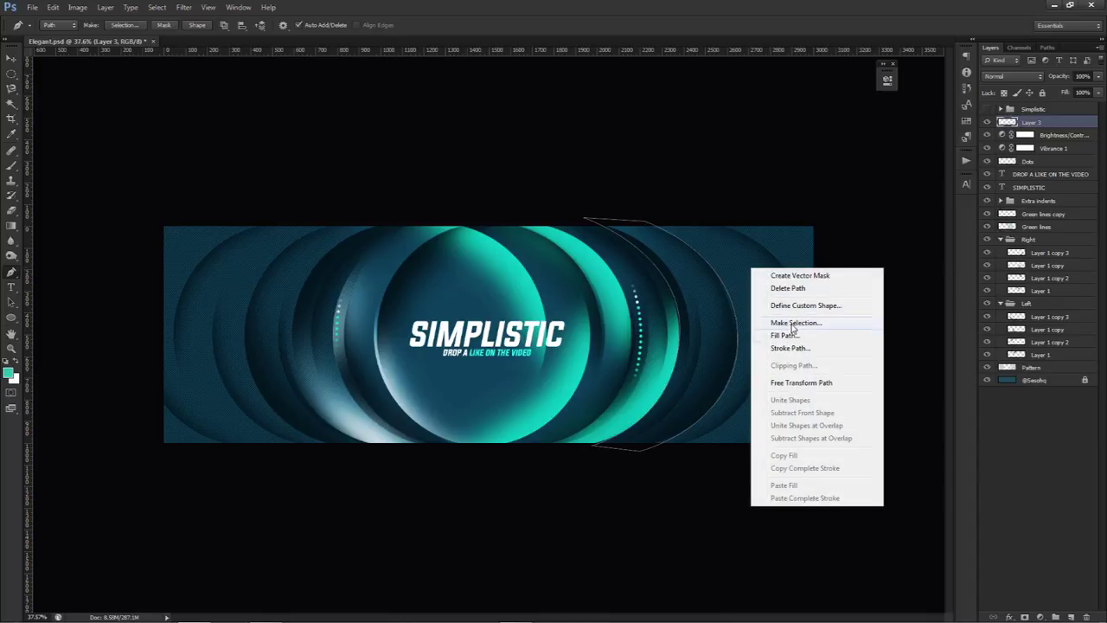
left_click(792, 325)
left_click(617, 182)
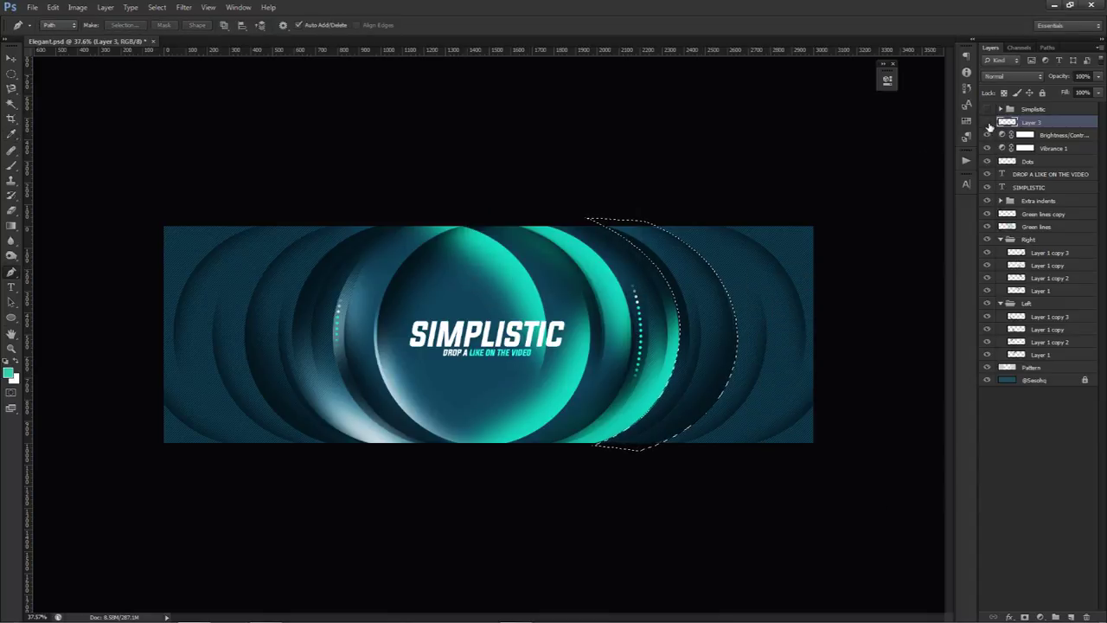
key("alt+BackSpace")
key("ctrl+d")
key("v")
left_click_drag(1098, 92, 1017, 105)
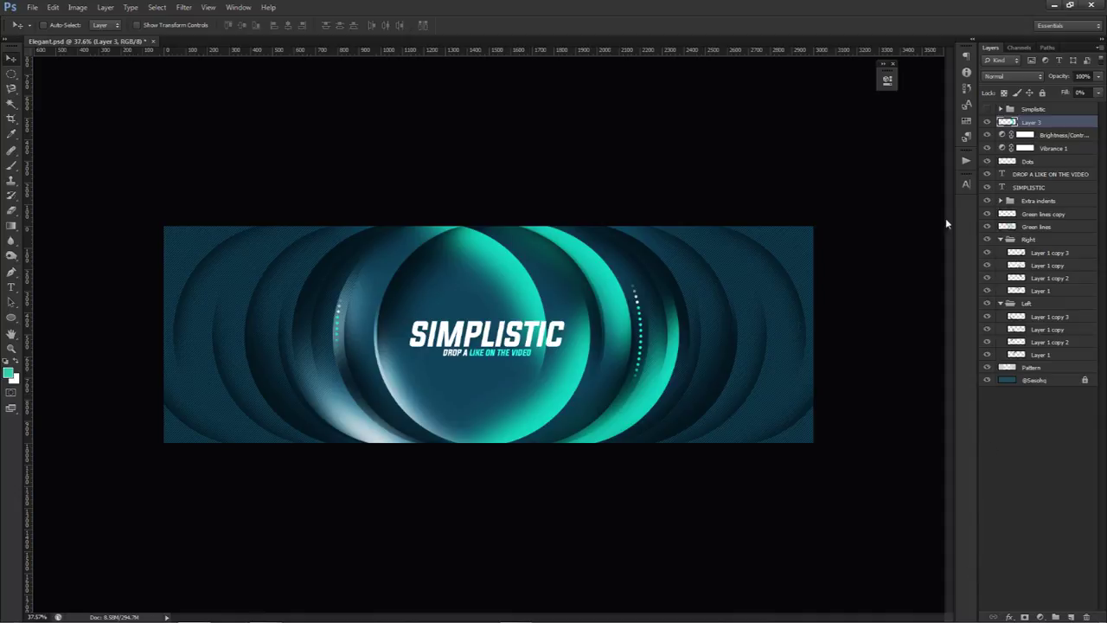
- Place the genji-screenshot-004 image at the centre of the banner
mouse_move(372, 612)
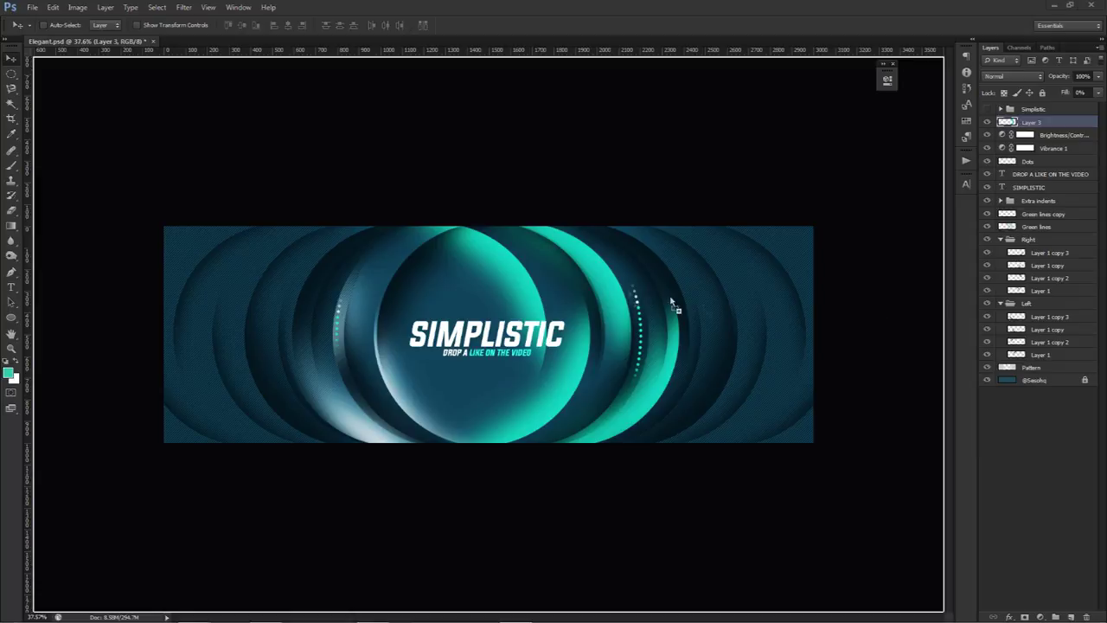
key("ctrl+t")
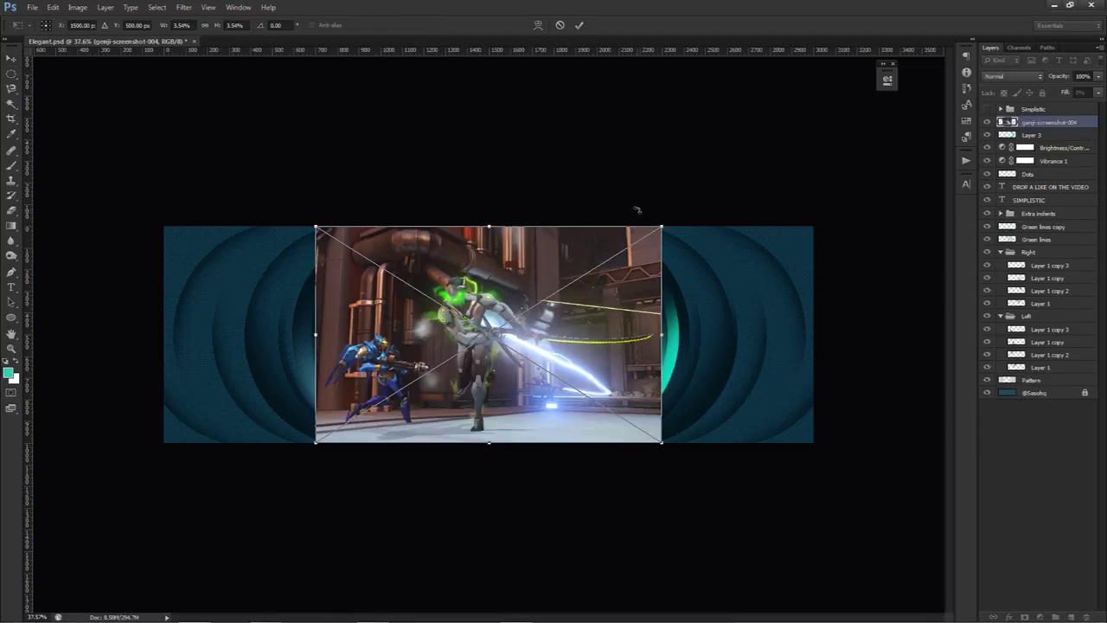
key("Return")
- Set the crescent layer's Fill back to 100% and try moving the crescent towards the banner's outer edge
left_click(1029, 135)
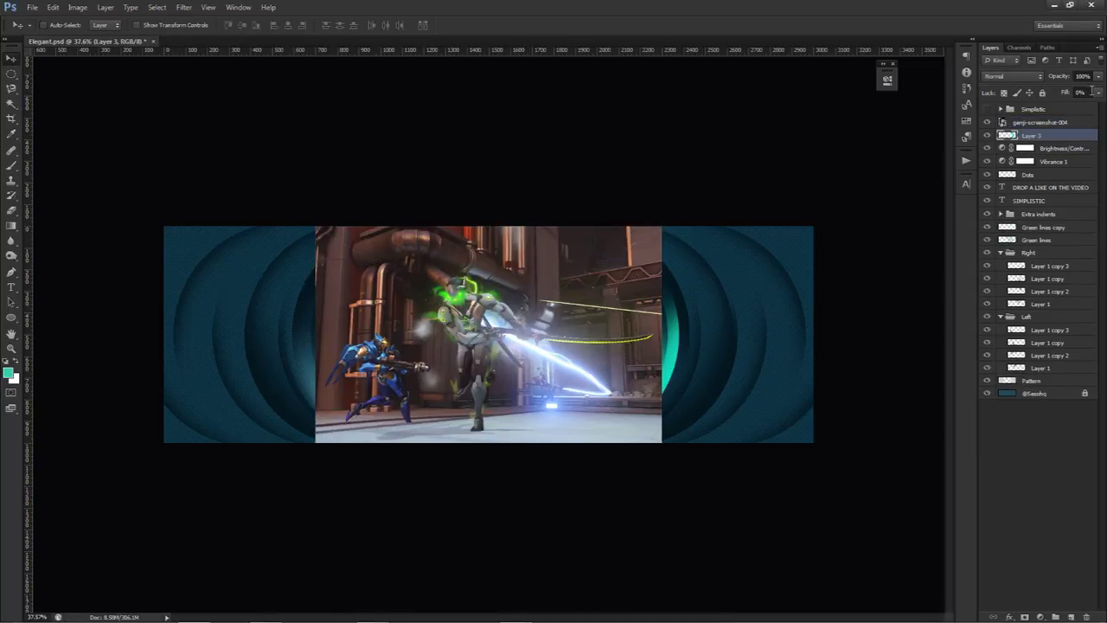
left_click(1096, 92)
left_click_drag(640, 279, 721, 281)
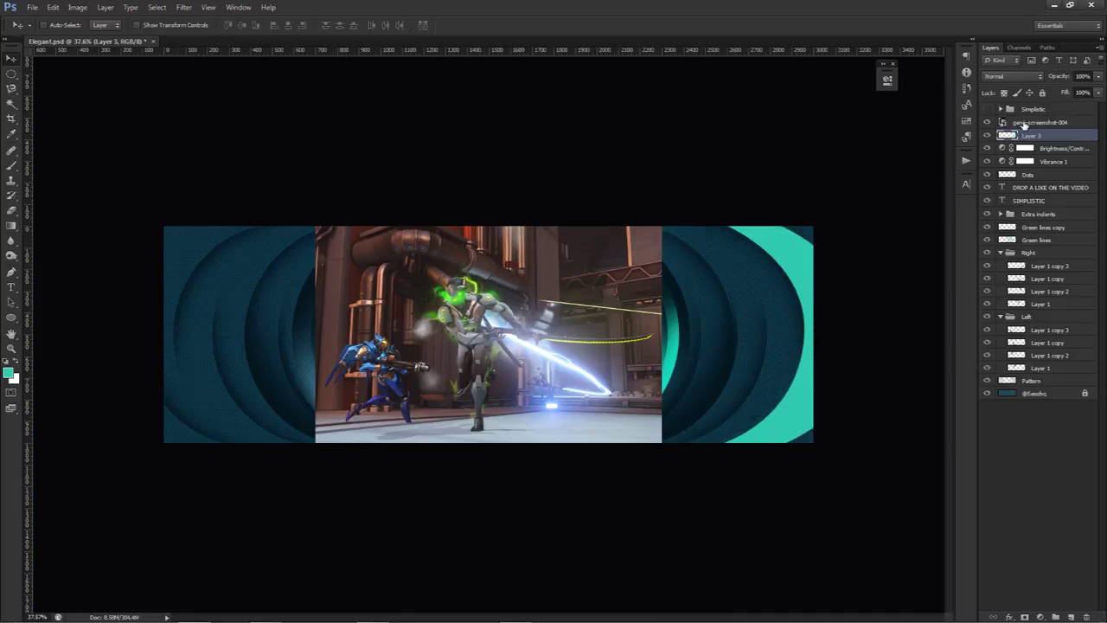
- Clip the genji-screenshot-004 image to the green crescent layer and position its central character inside the crescent
left_click(1038, 122)
left_click_drag(497, 226, 637, 226)
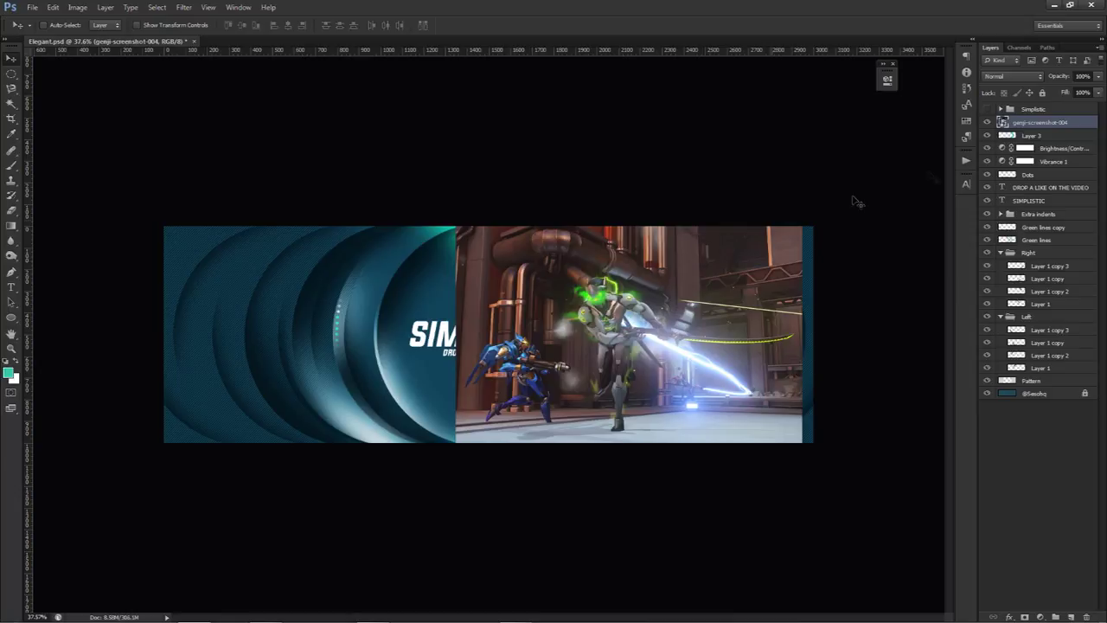
right_click(1029, 122)
left_click(1038, 310)
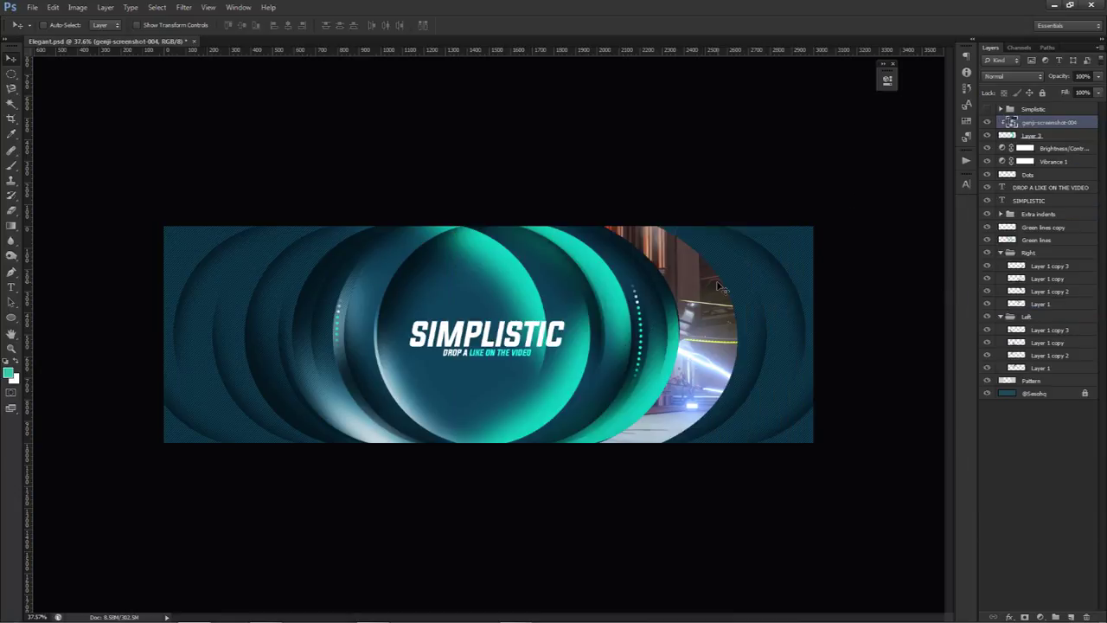
left_click_drag(717, 286, 800, 285)
- Set the clipped image's blend mode to Luminosity and its Opacity to 40%
left_click(1012, 76)
left_click(1007, 370)
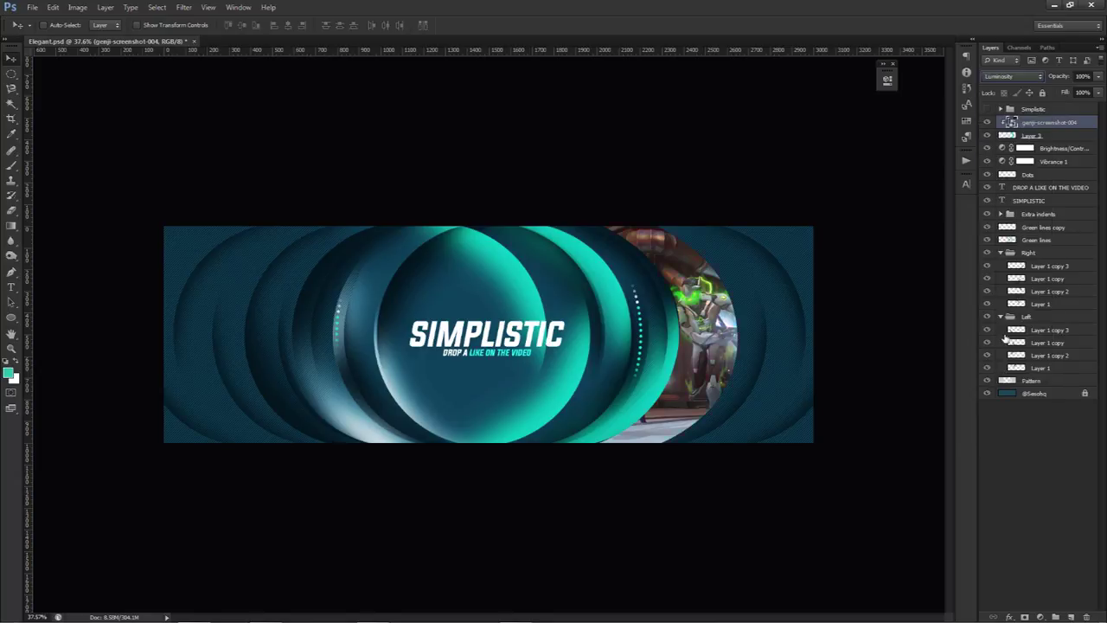
left_click(1099, 76)
left_click_drag(1095, 90, 1064, 90)
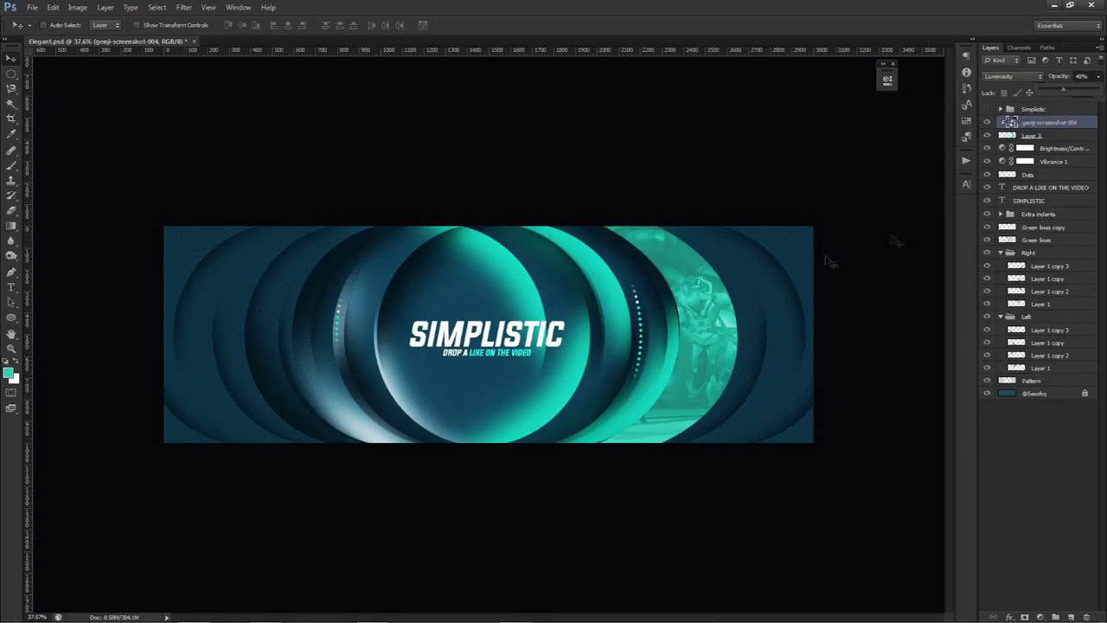
- Try a Lightness of +100 in Hue/Saturation on the crescent layer and cancel the adjustment
left_click(1042, 135)
key("ctrl+u")
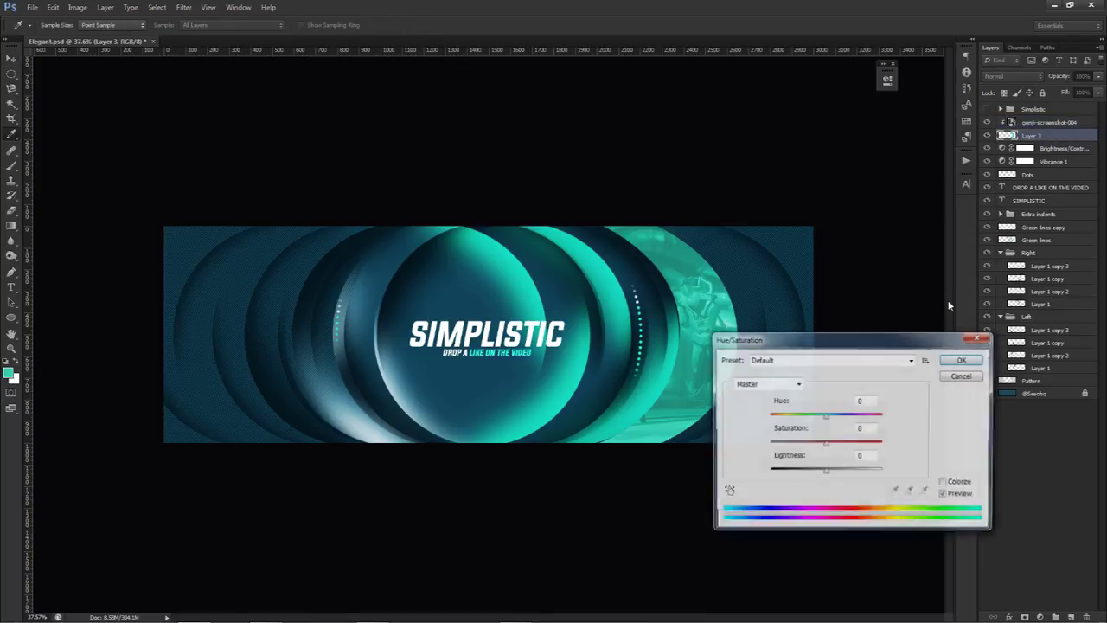
left_click_drag(840, 472, 908, 473)
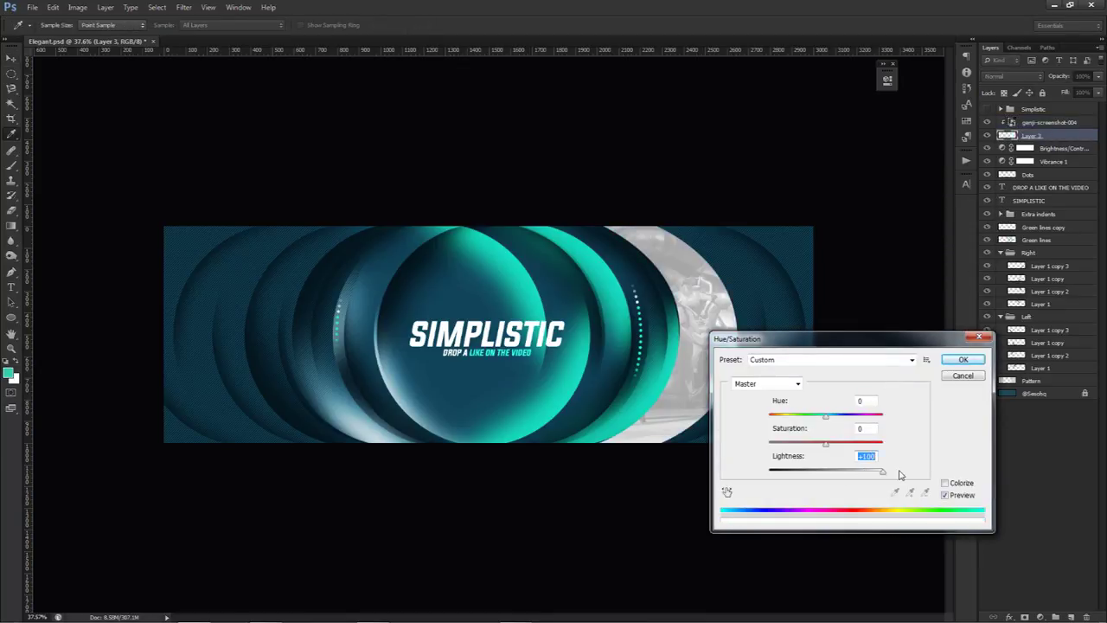
left_click(951, 378)
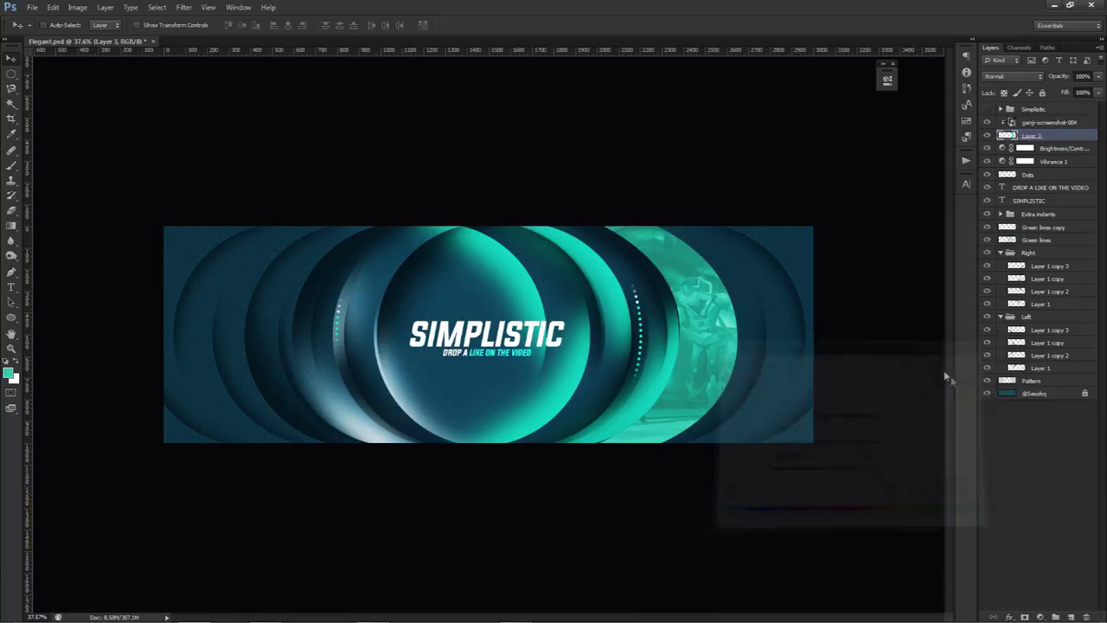
- Delete the crescent layer and the genji-screenshot-004 image layer
key("Delete")
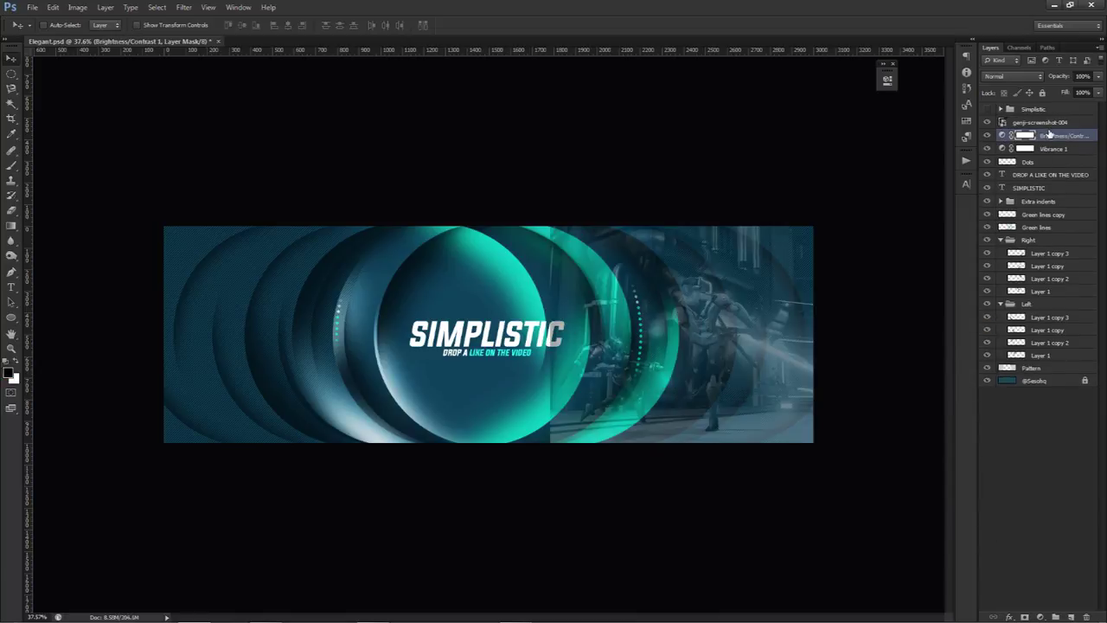
left_click(1049, 123)
key("Delete")
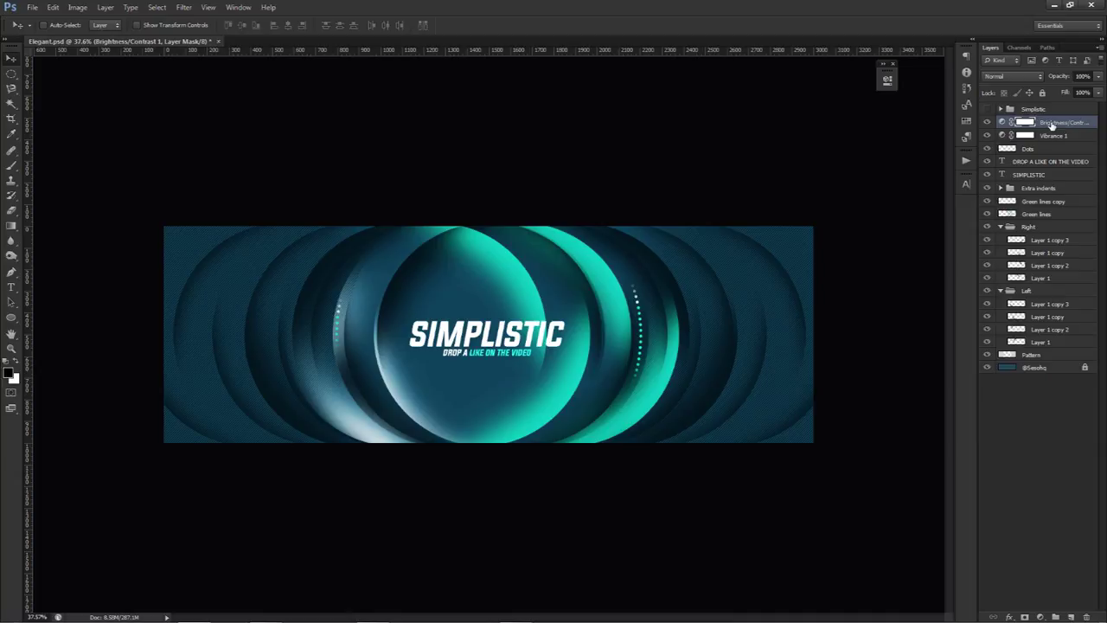
- Group all layers from Brightness/Contrast down to Pattern, hide the new group, and show the Simplistic group
left_click(1046, 356, "shift")
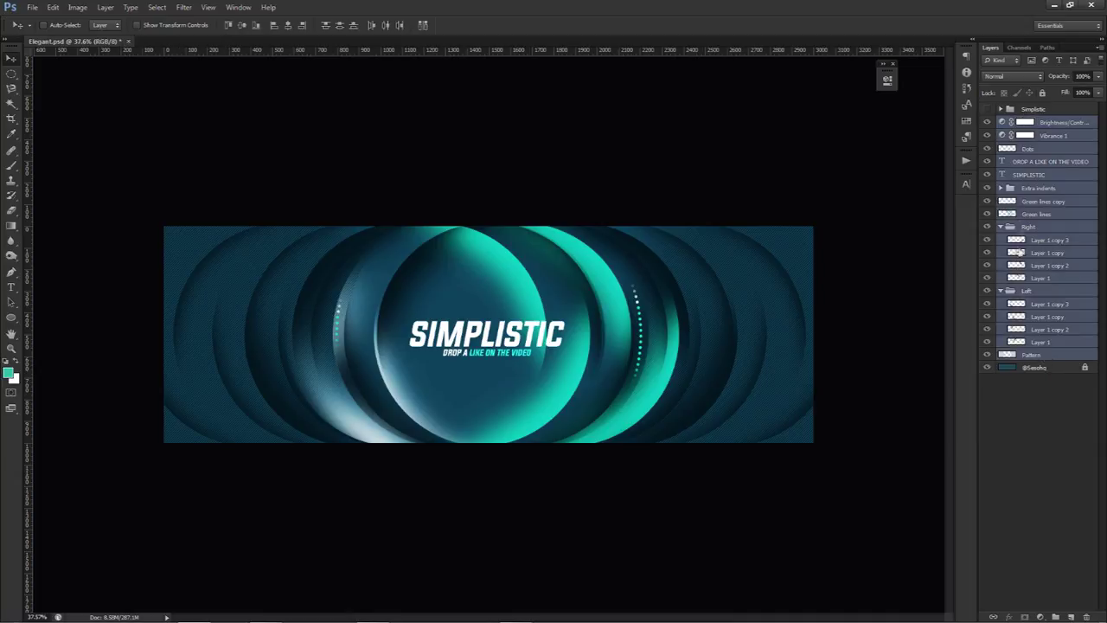
key("ctrl+g")
left_click(987, 122)
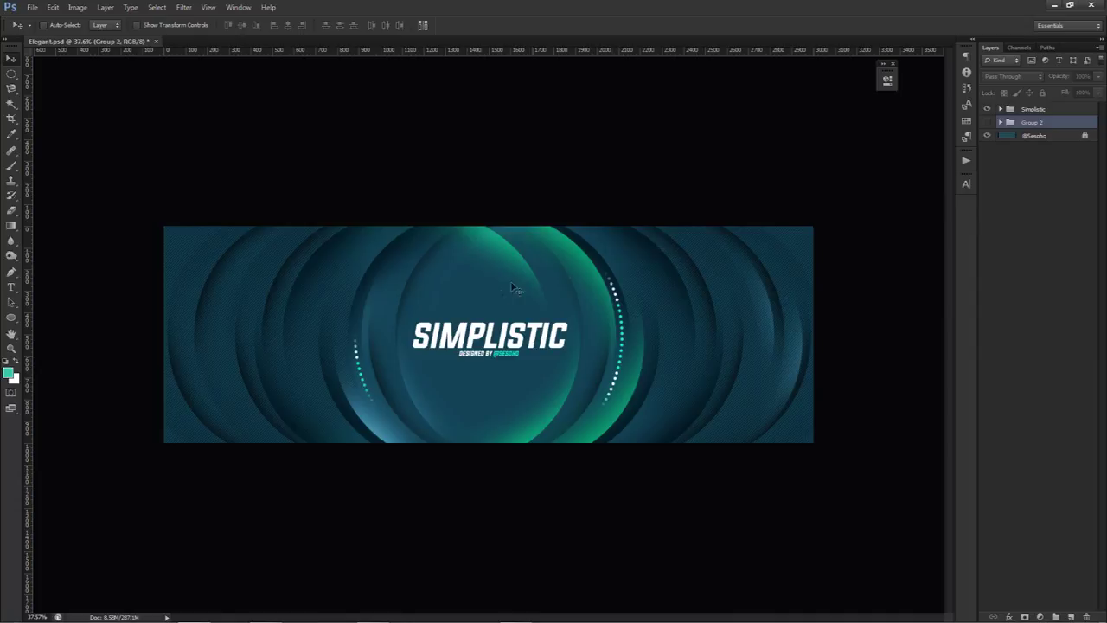